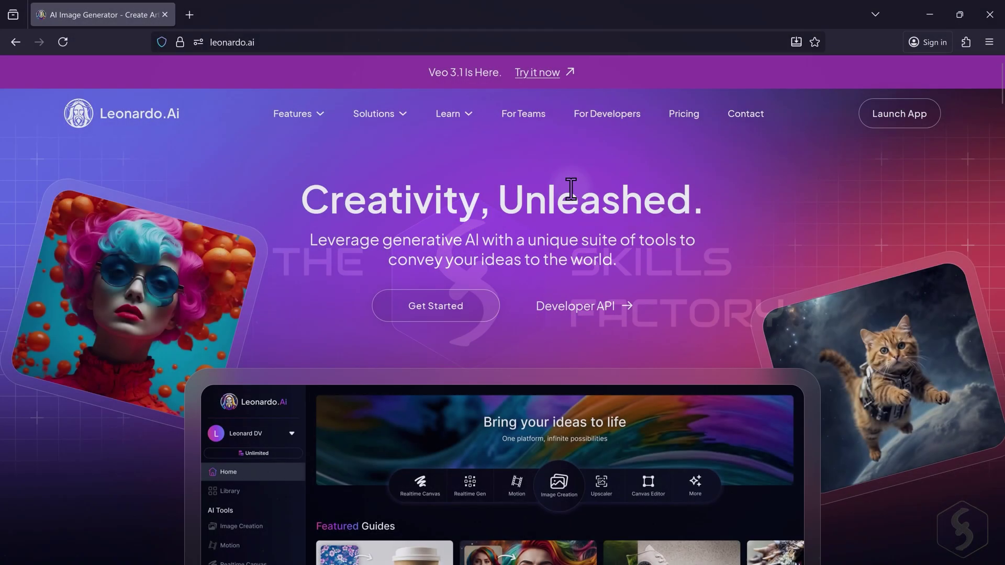
pyautogui.scroll(-4, 785, 235)
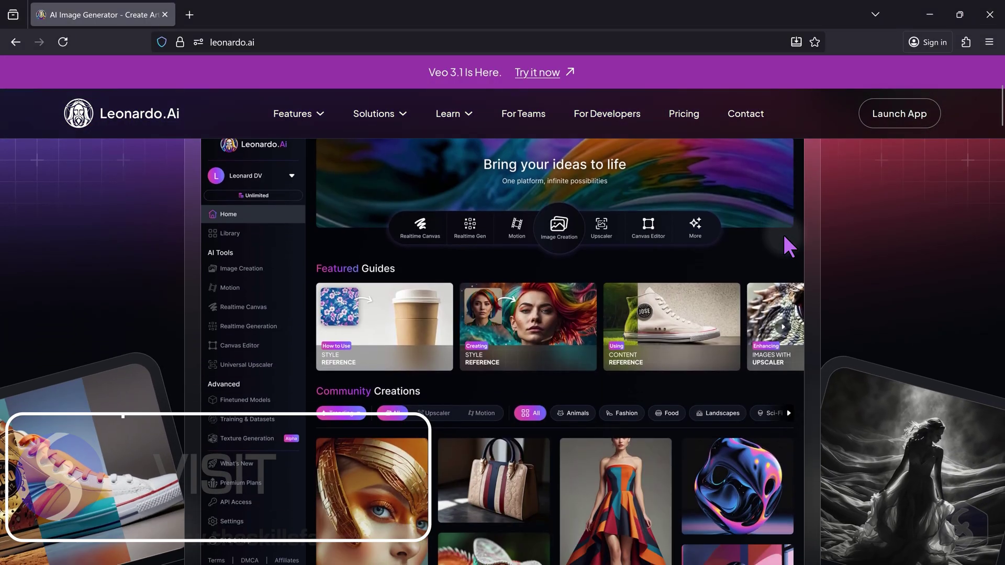
pyautogui.scroll(-1, 790, 247)
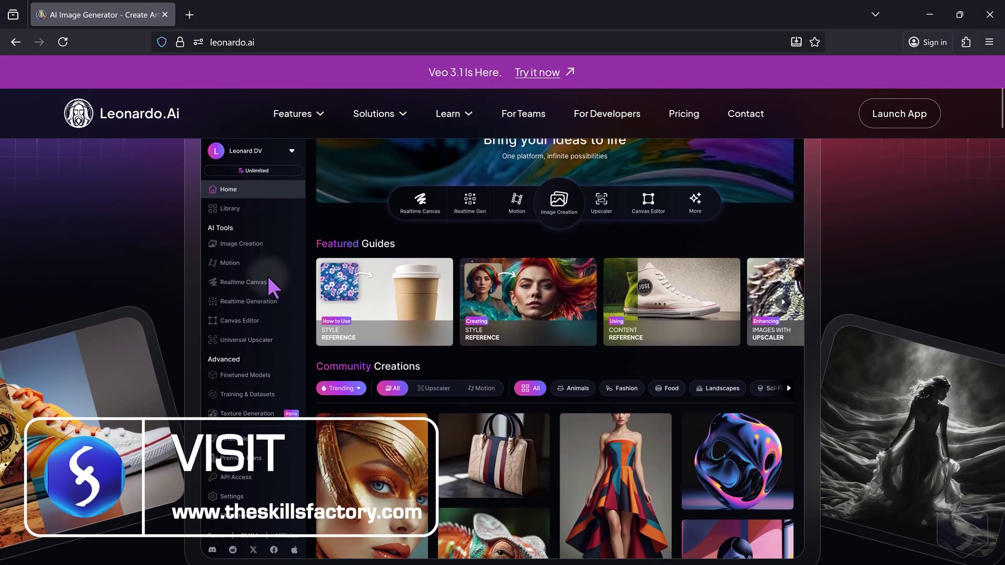
pyautogui.scroll(-4, 268, 276)
pyautogui.scroll(-5, 594, 316)
pyautogui.scroll(-3, 595, 317)
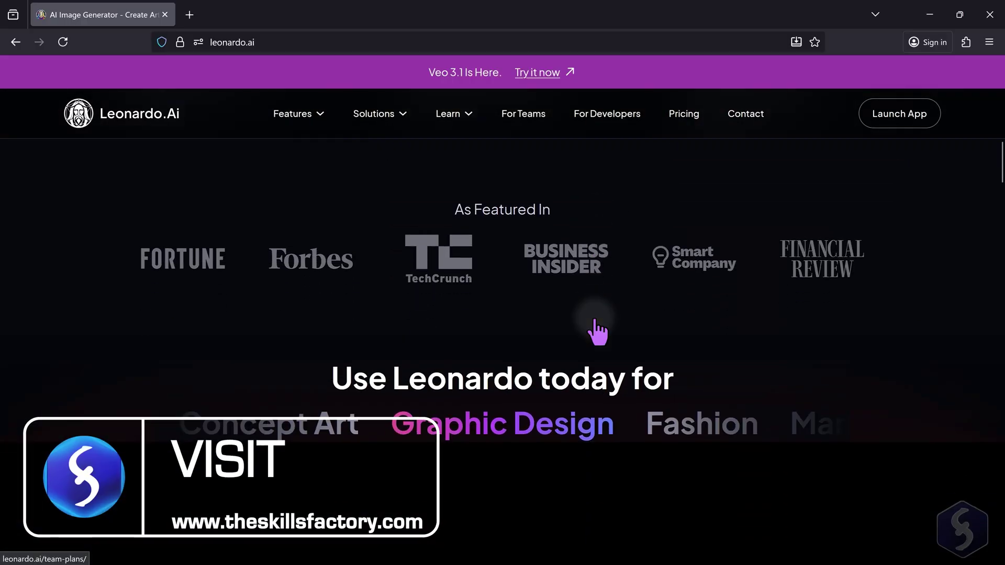
pyautogui.scroll(-4, 597, 330)
pyautogui.scroll(-3, 598, 330)
pyautogui.scroll(-2, 598, 330)
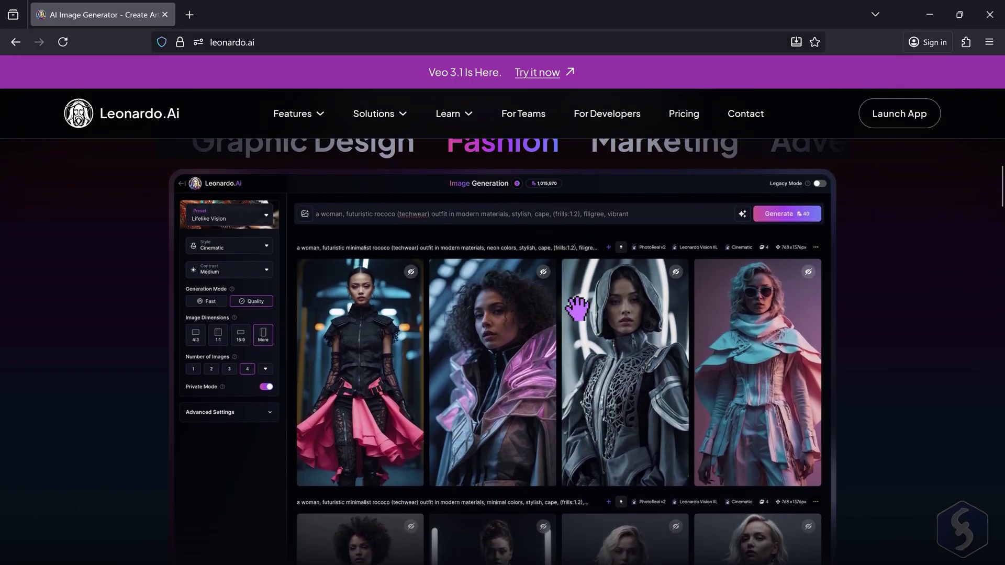
pyautogui.scroll(-5, 596, 292)
pyautogui.scroll(-5, 597, 293)
pyautogui.scroll(-2, 597, 292)
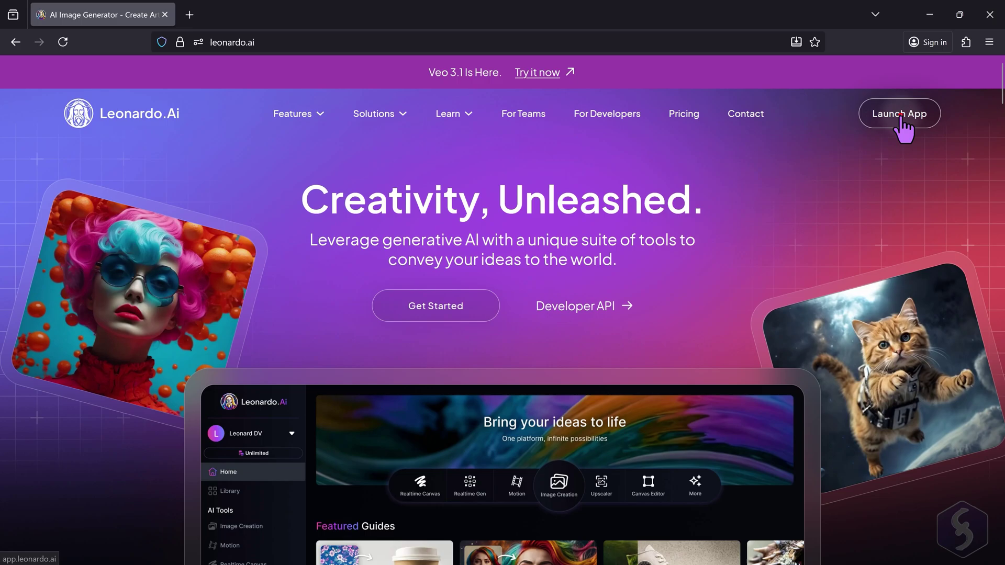
pyautogui.click(899, 113)
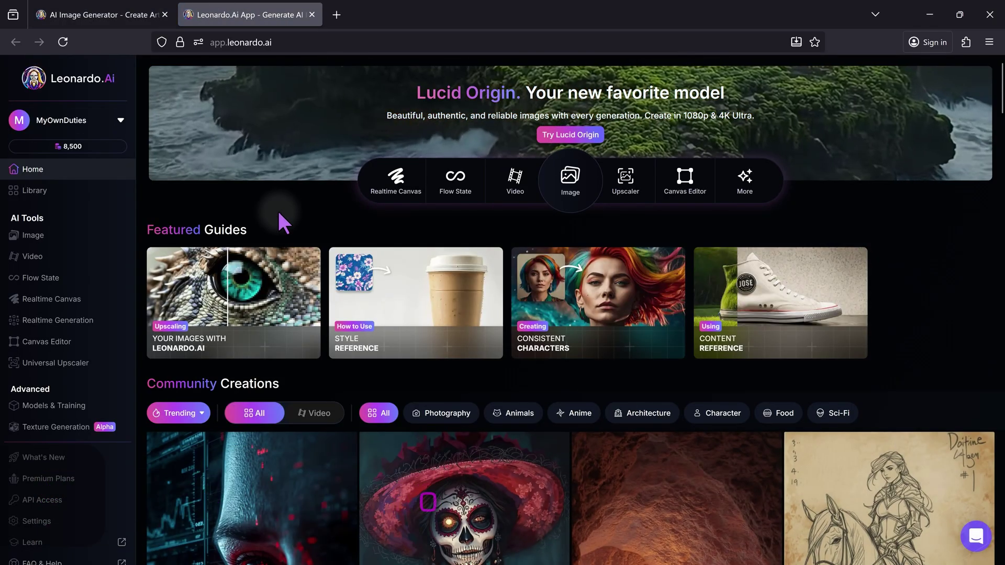
pyautogui.scroll(-2, 708, 268)
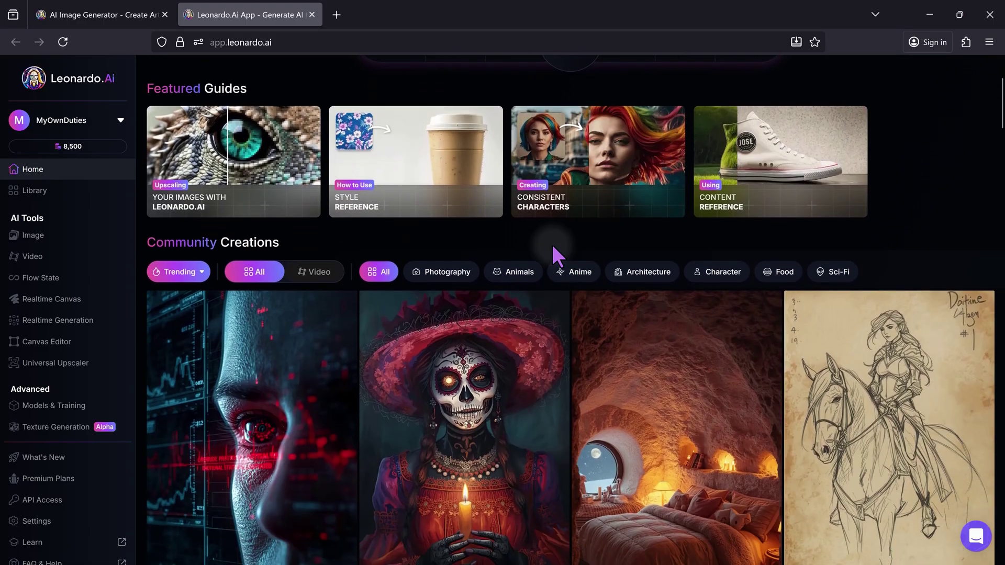
pyautogui.scroll(-2, 403, 171)
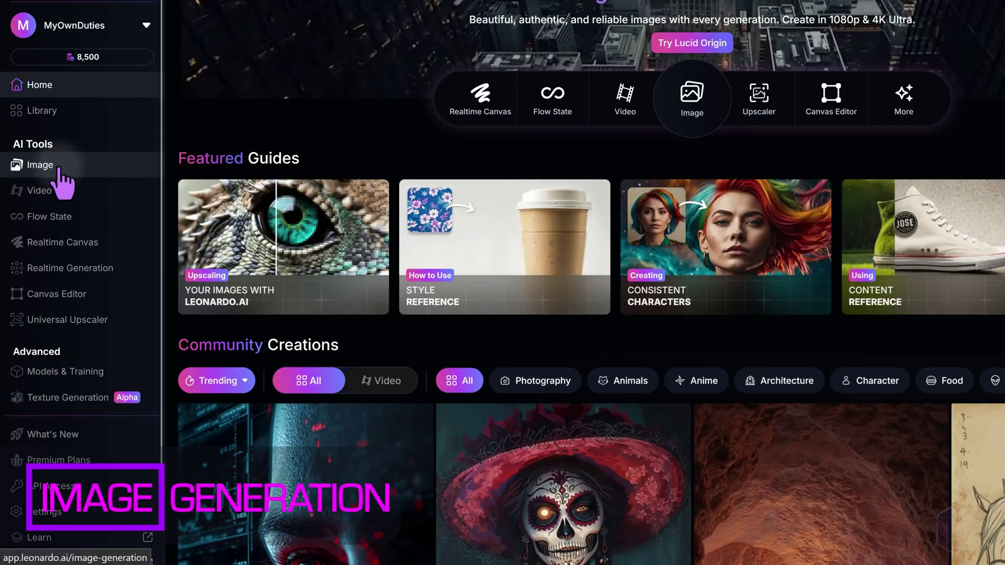
# - Generate four lone-tree images, then replace the prompt with moons bearing the word MOON and generate again
pyautogui.click(695, 99)
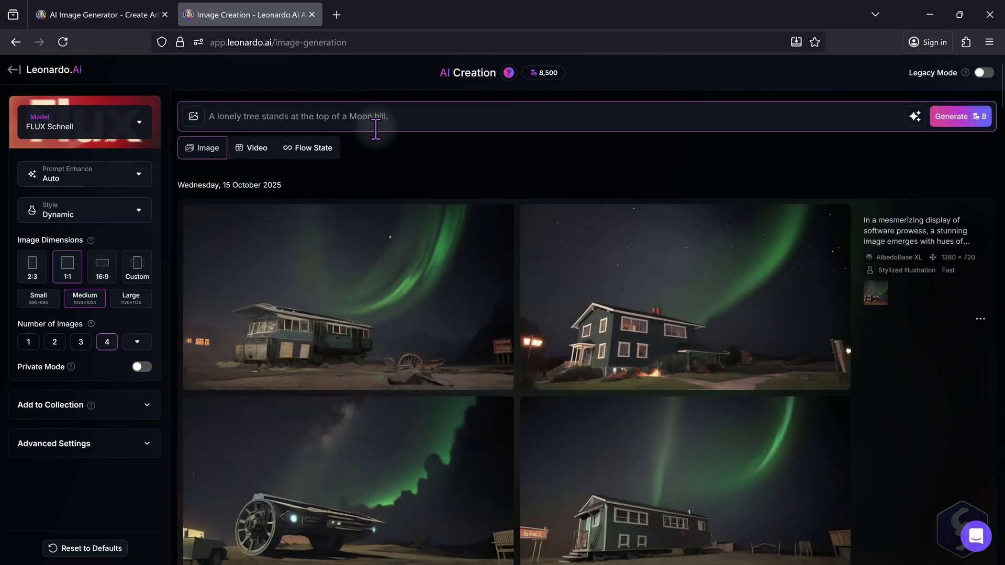
pyautogui.click(956, 118)
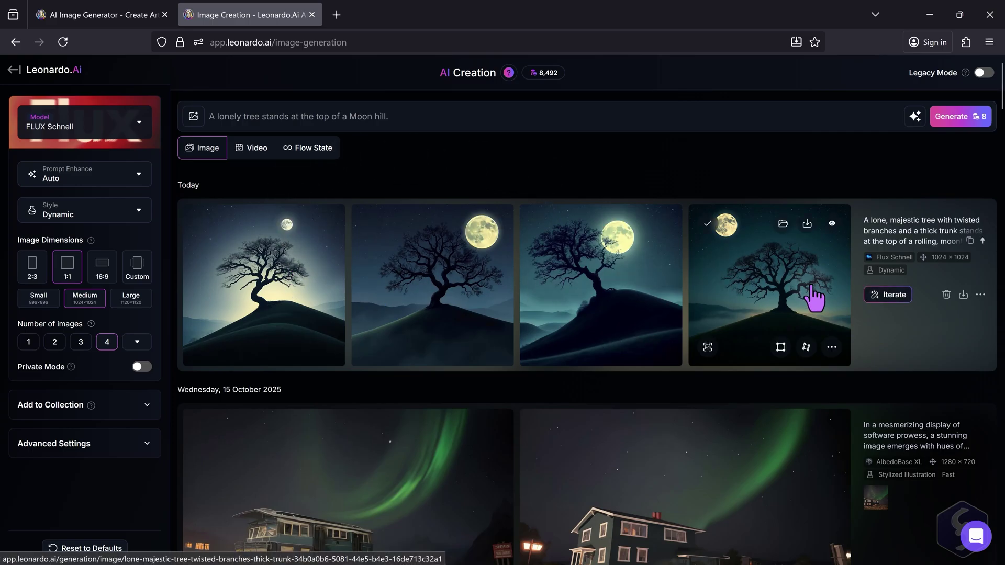
pyautogui.tripleClick(201, 116)
pyautogui.write("Draw a Moon where the holes resemble the 'MOON' word.")
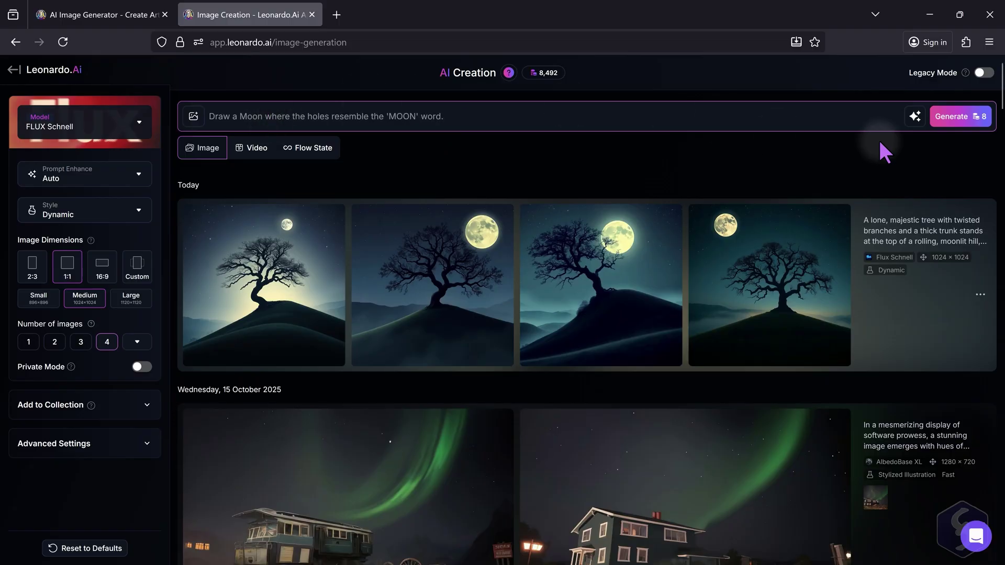
pyautogui.click(960, 118)
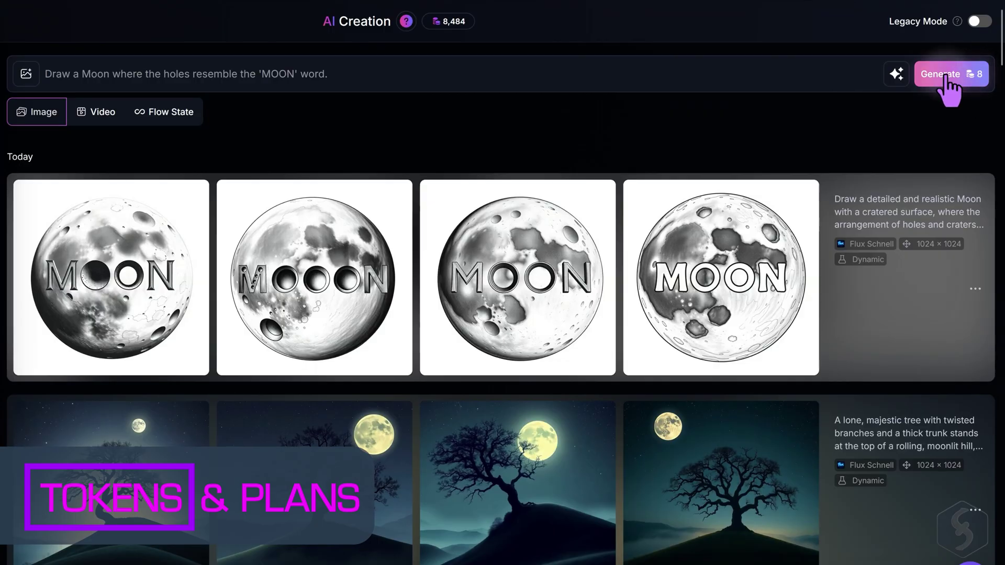
# - Check the token balance and view the full subscription plan comparison
pyautogui.click(450, 22)
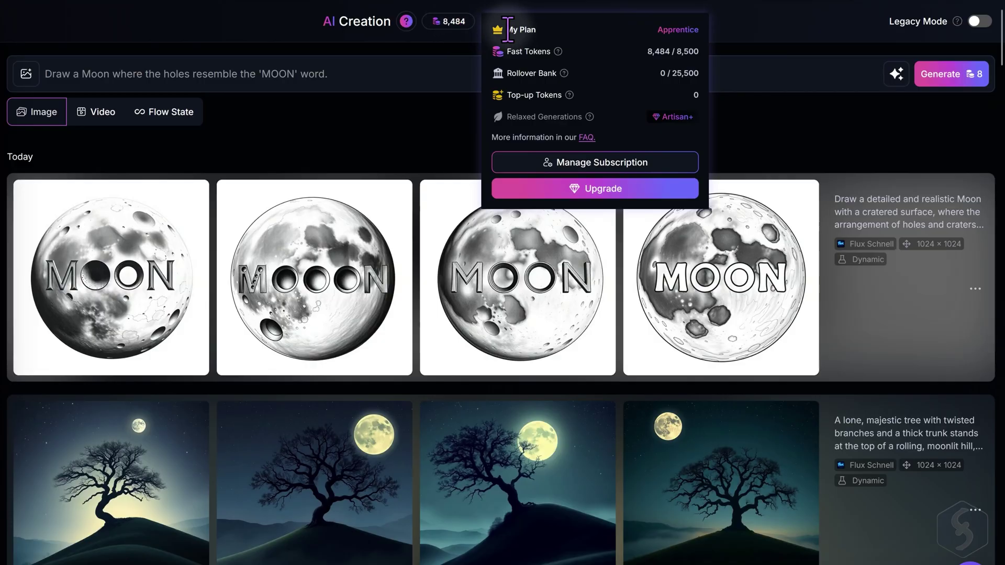
pyautogui.click(519, 30)
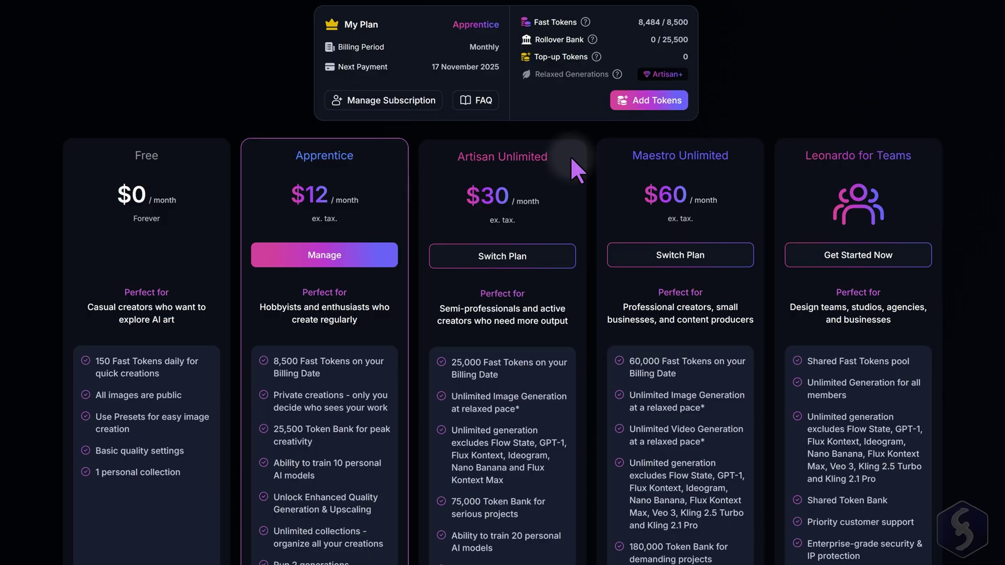
pyautogui.scroll(-1, 571, 155)
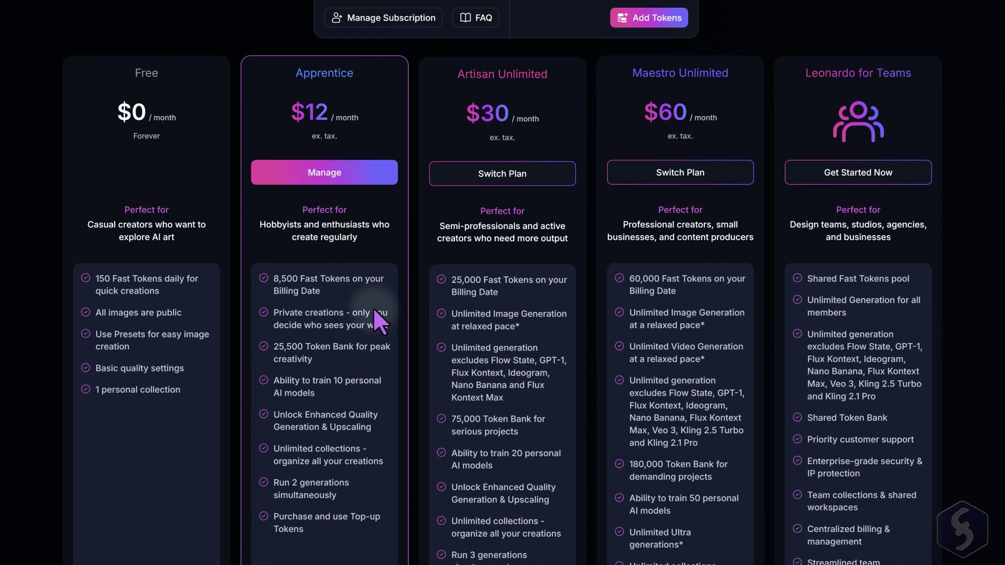
pyautogui.scroll(-2, 397, 346)
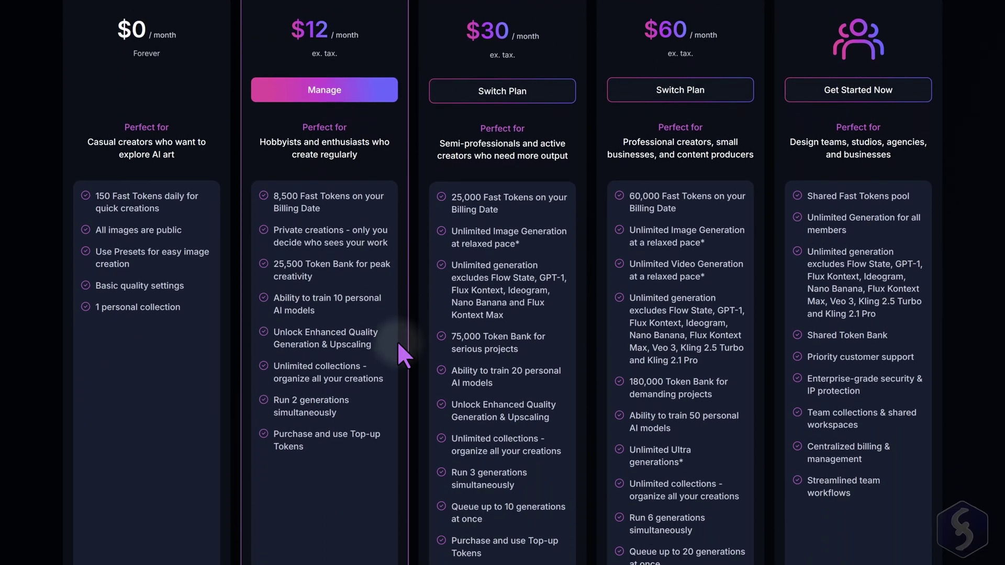
pyautogui.scroll(-2, 555, 344)
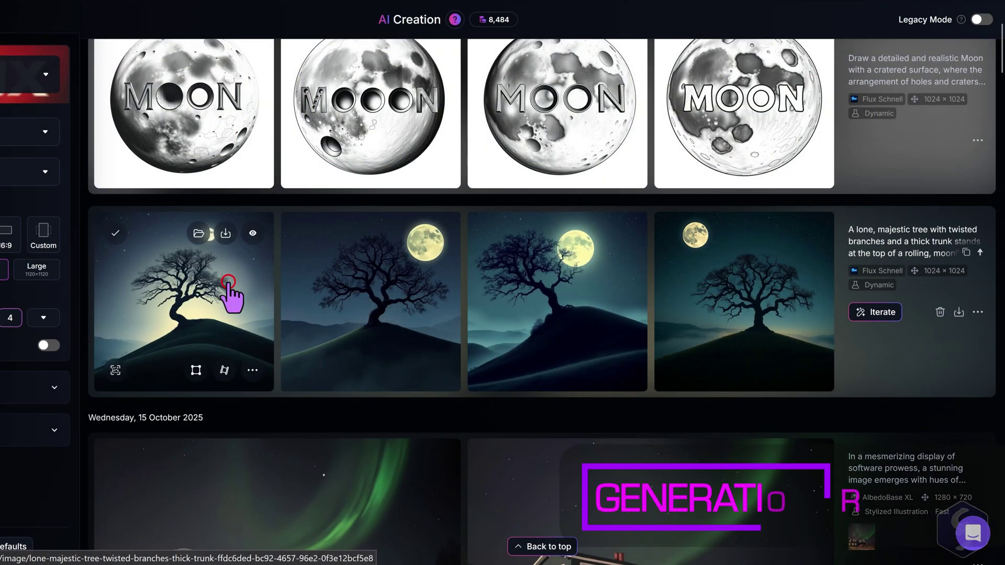
# - View a moonlit tree image and the next one, then briefly toggle Private Mode
pyautogui.click(236, 282)
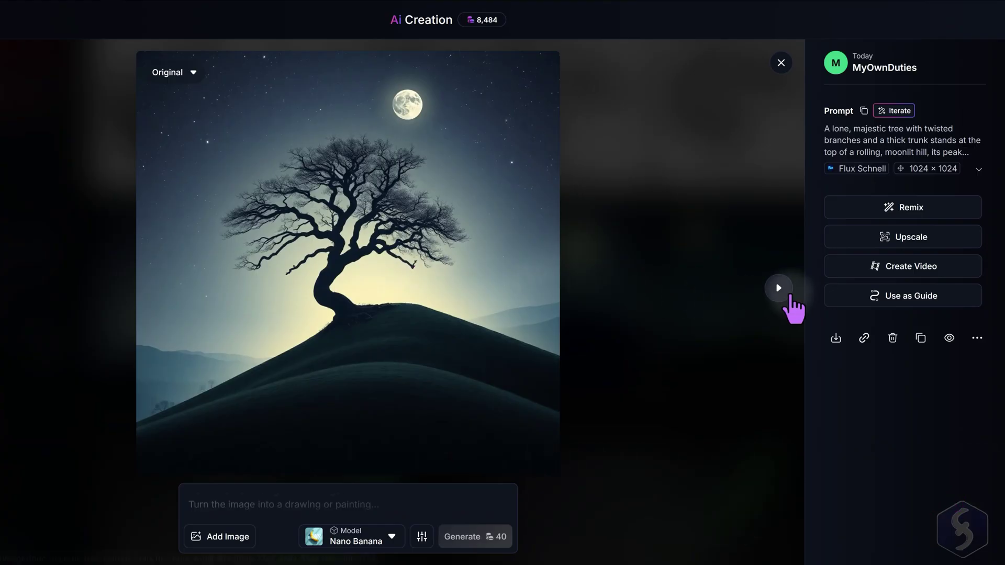
pyautogui.click(779, 289)
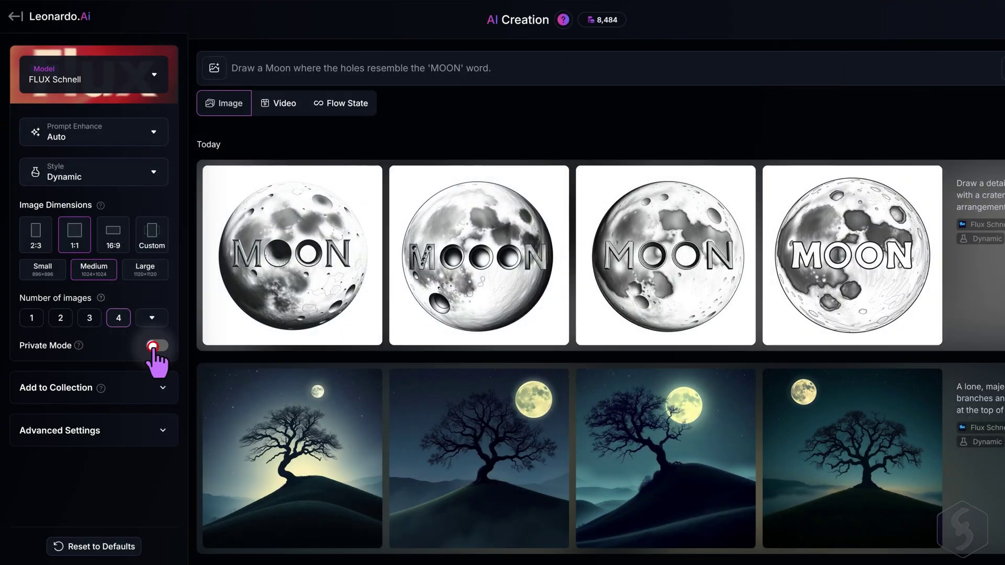
pyautogui.click(156, 346)
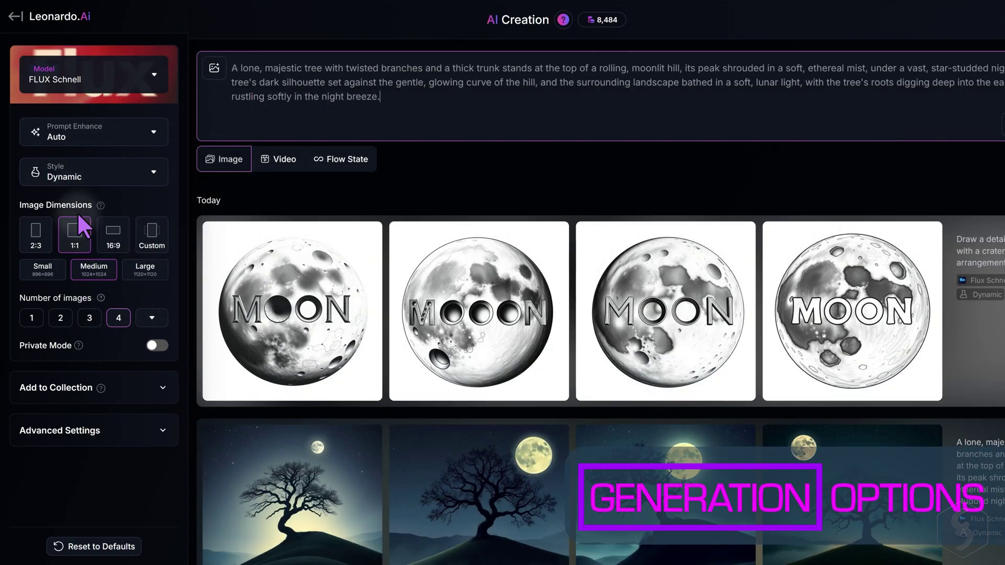
# - Switch the model from Nano Banana to the legacy Cinematic Kino and generate lone-tree images
pyautogui.click(160, 85)
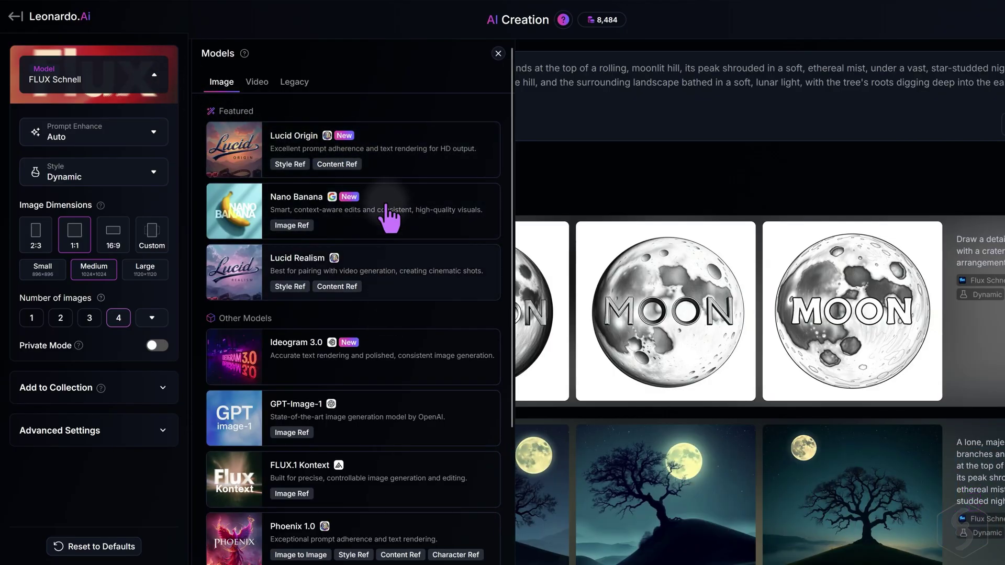
pyautogui.scroll(-5, 385, 174)
pyautogui.scroll(5, 386, 150)
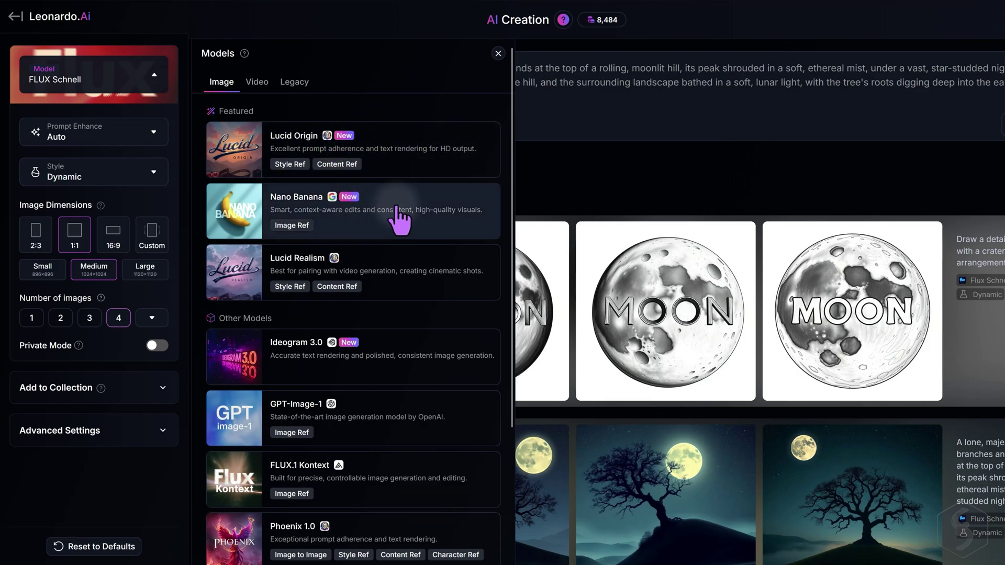
pyautogui.click(399, 213)
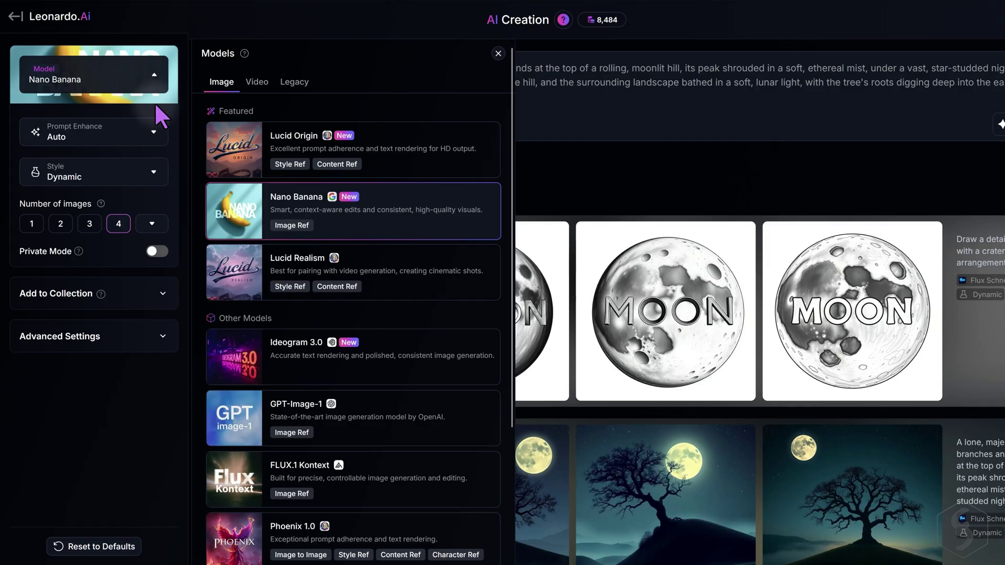
pyautogui.click(295, 82)
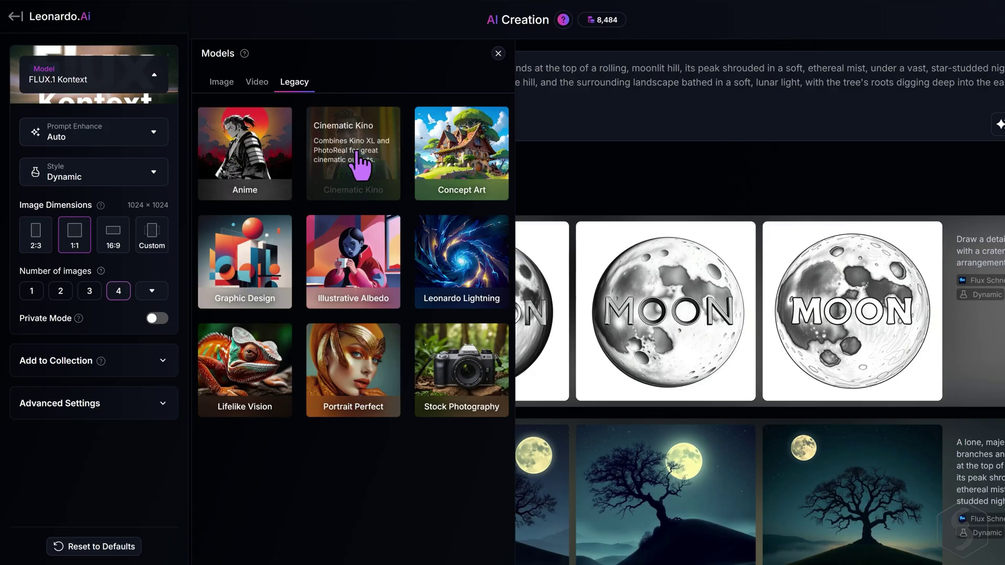
pyautogui.moveTo(461, 152)
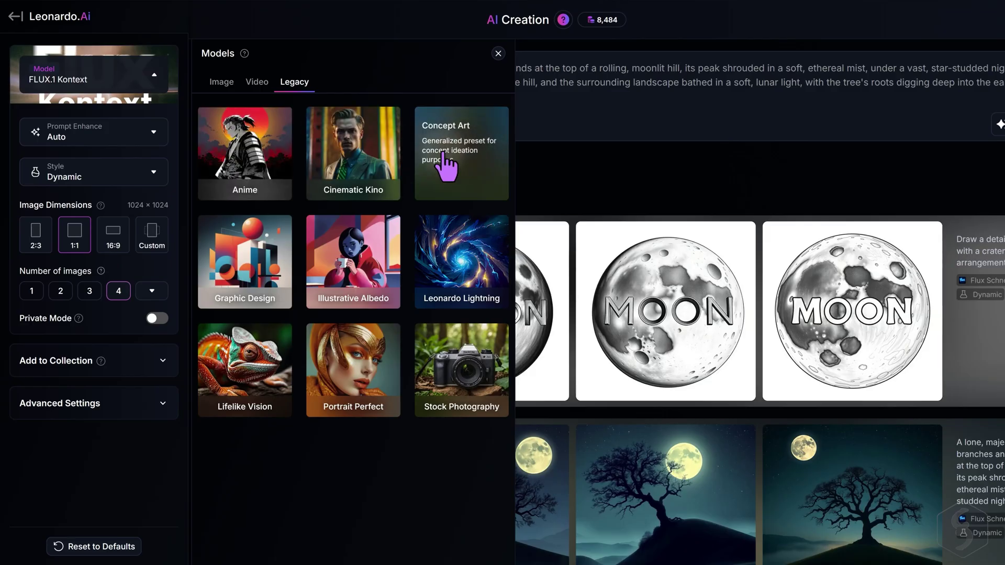
pyautogui.click(369, 161)
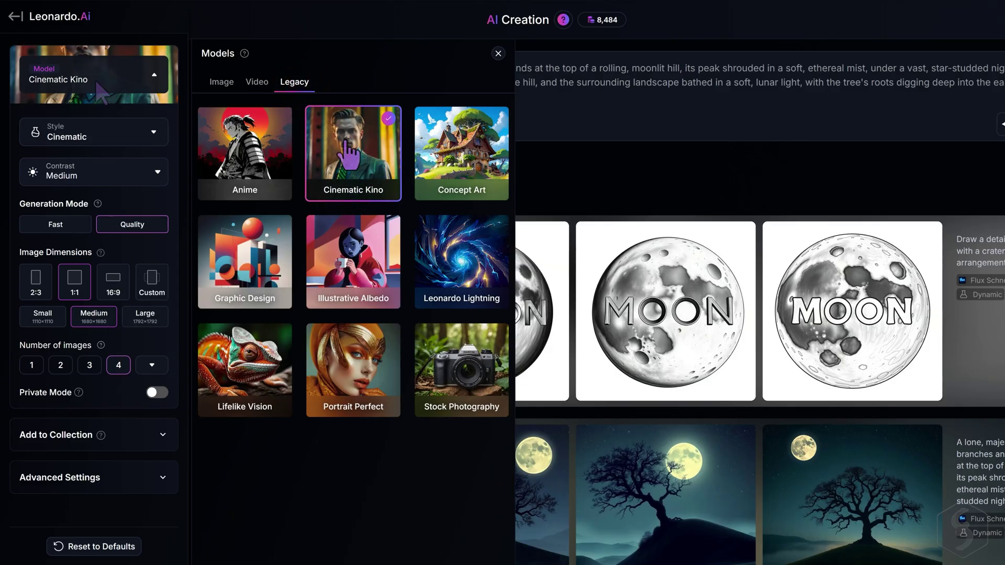
pyautogui.click(153, 133)
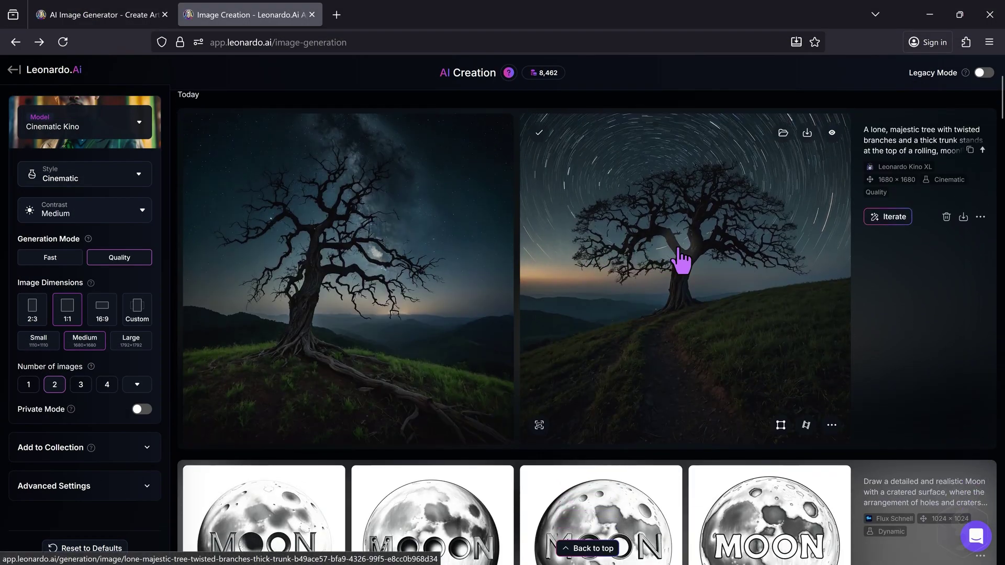
pyautogui.scroll(5, 585, 265)
# - Set the style to Creative, generate tree images, and choose the widescreen 16:9 aspect ratio
pyautogui.click(135, 176)
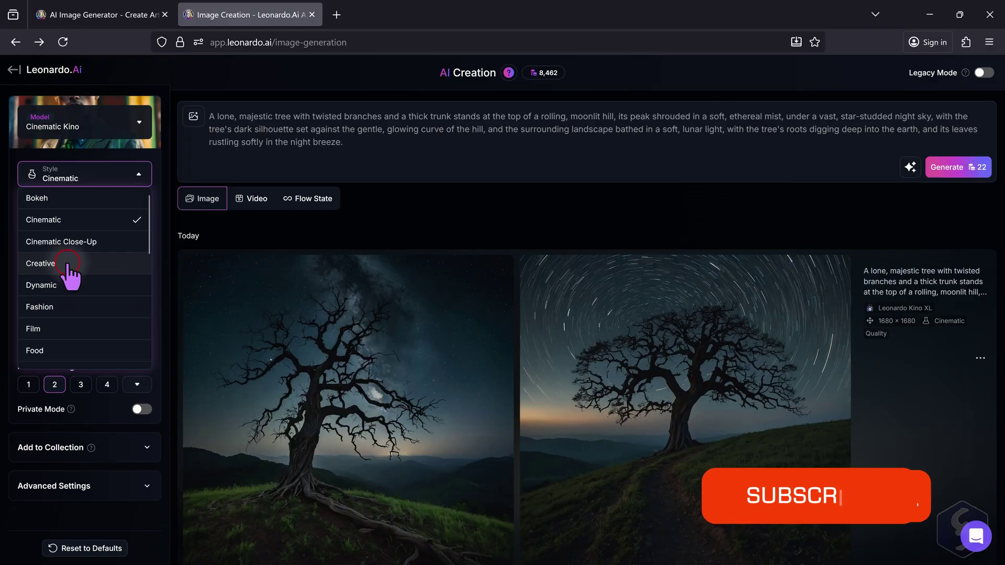
pyautogui.click(48, 264)
pyautogui.click(957, 167)
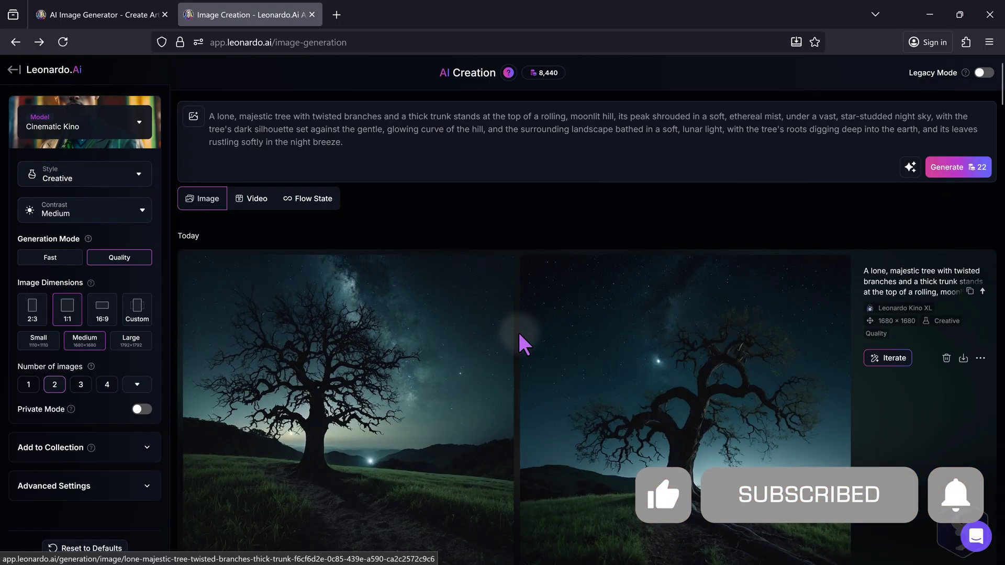
pyautogui.scroll(-5, 518, 346)
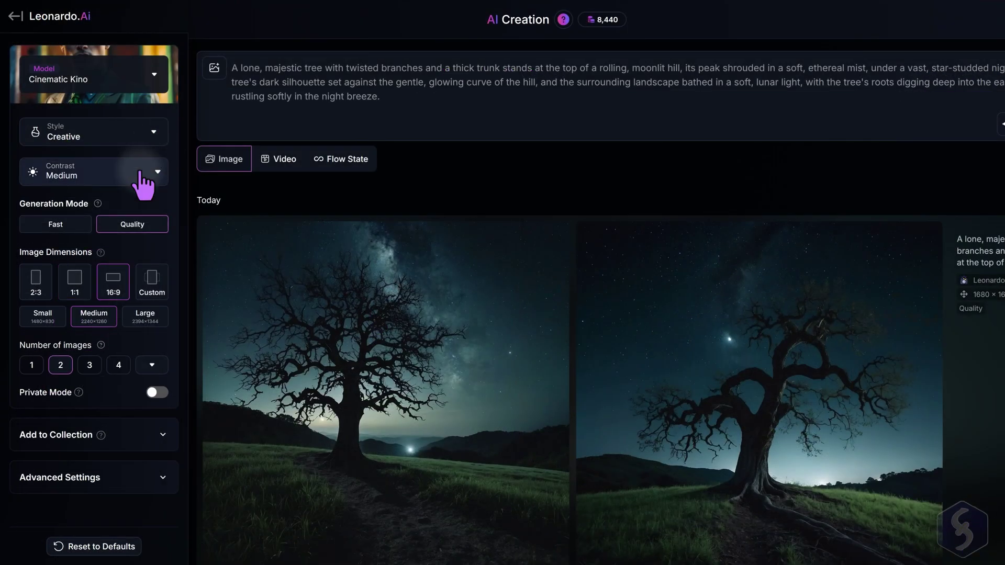
pyautogui.click(148, 172)
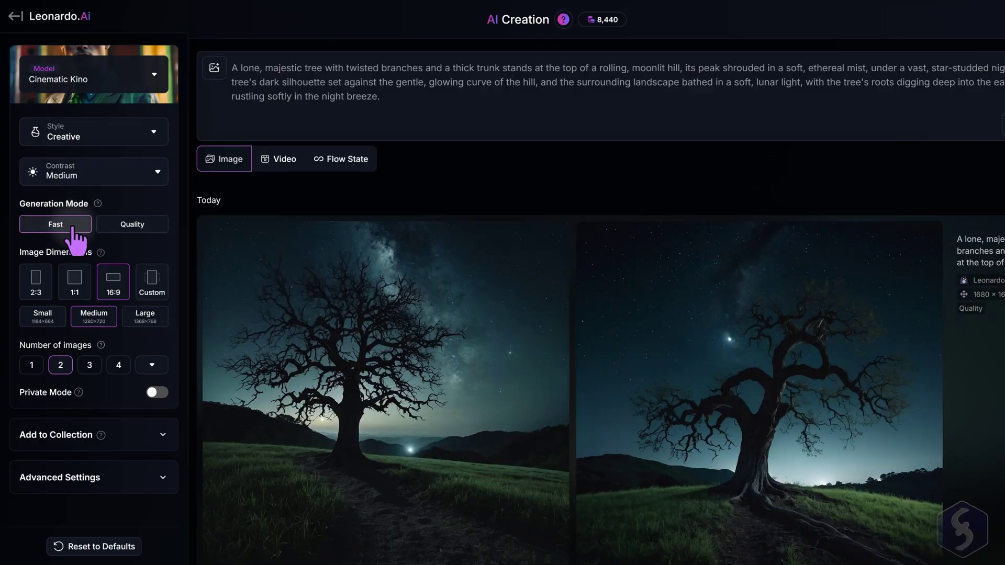
pyautogui.click(142, 226)
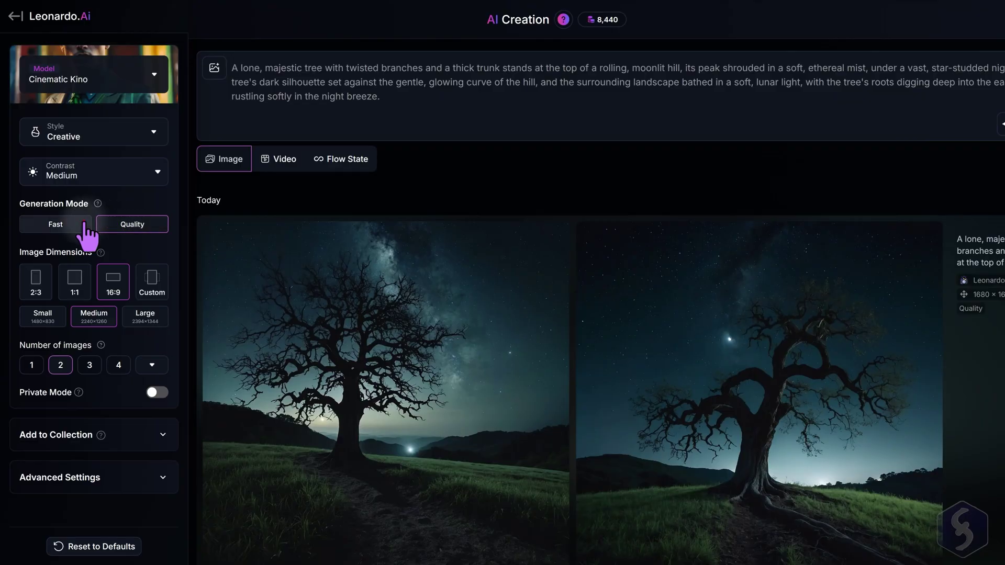
pyautogui.click(123, 227)
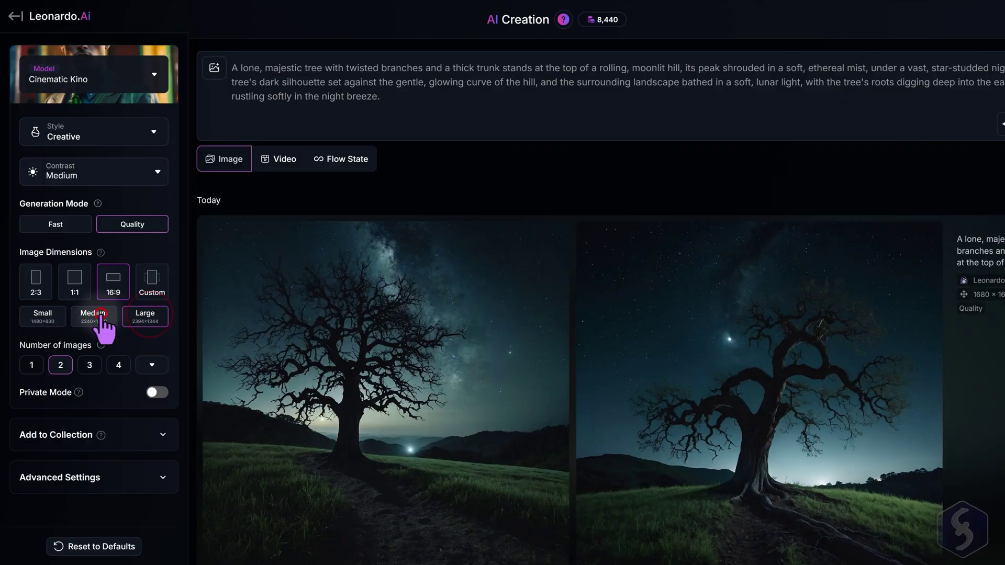
pyautogui.click(113, 281)
pyautogui.click(154, 281)
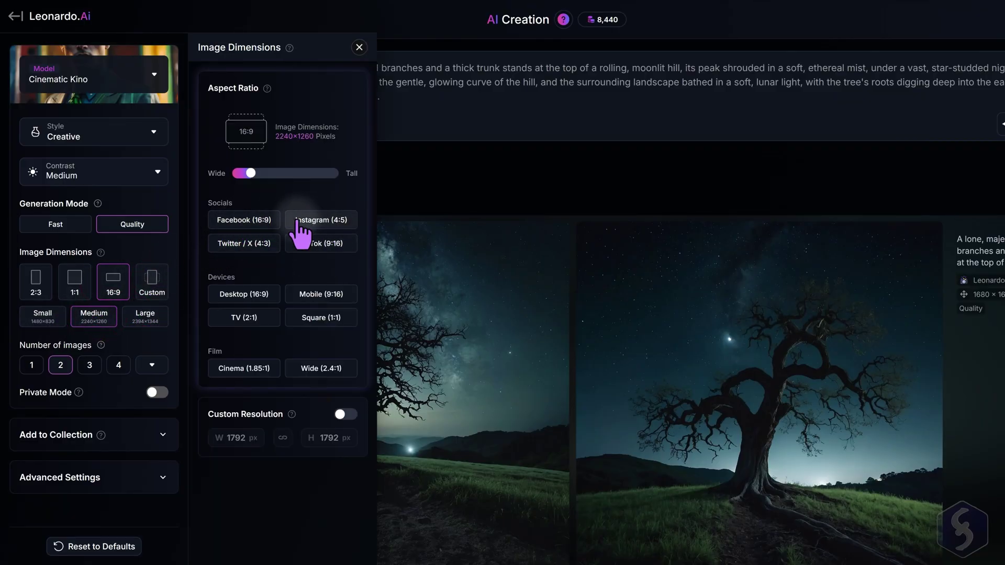
pyautogui.click(95, 338)
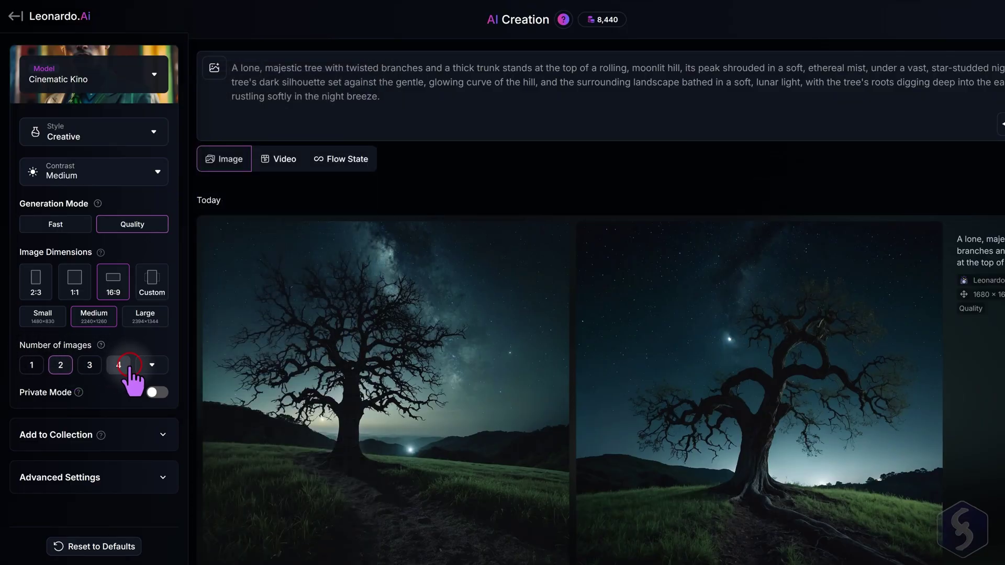
pyautogui.click(119, 365)
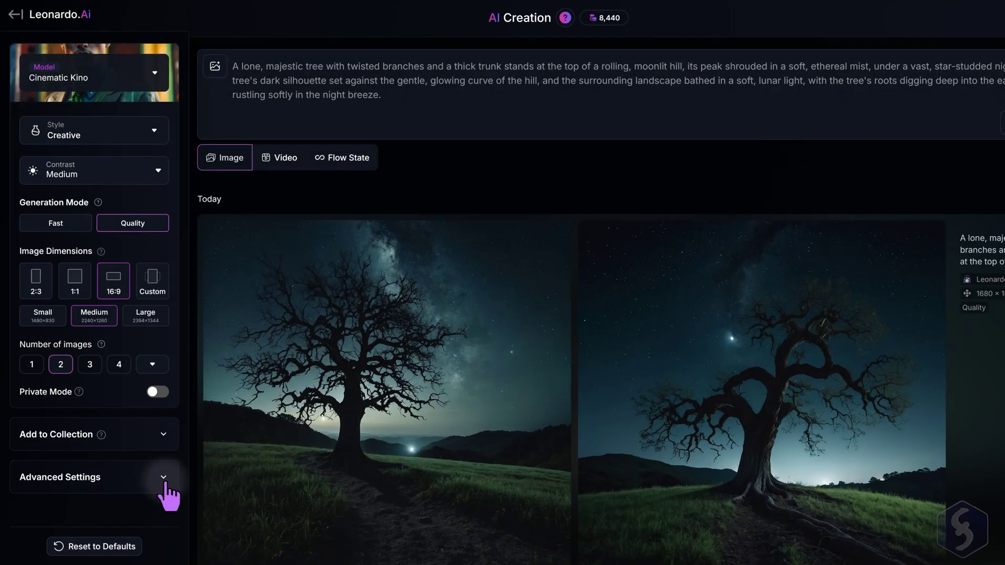
# - In Advanced Settings keep Leonardo Kino XL, turn on PhotoReal and enable a Negative Prompt of Stars
pyautogui.click(163, 478)
pyautogui.scroll(-2, 162, 483)
pyautogui.scroll(-2, 161, 487)
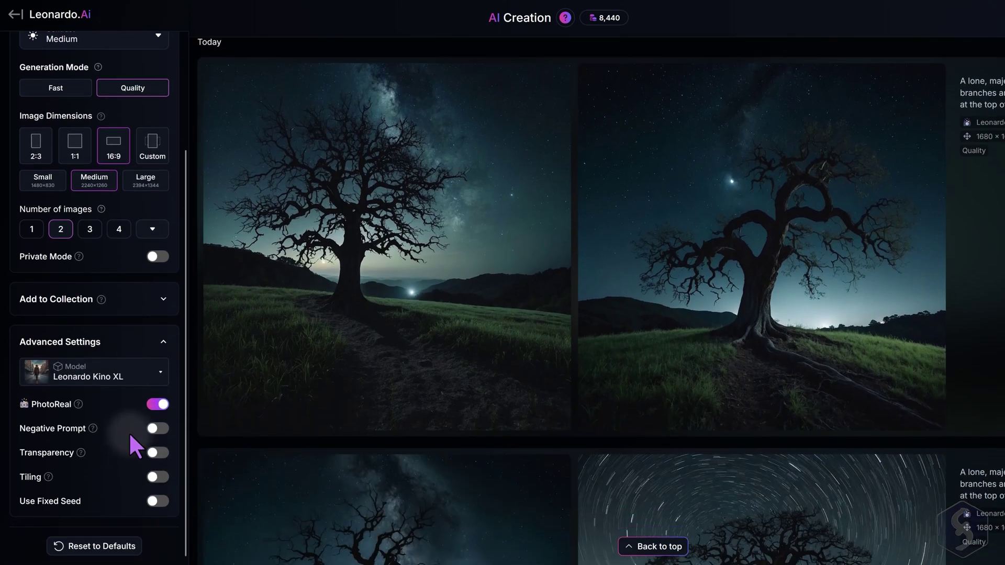
pyautogui.click(159, 371)
pyautogui.scroll(-5, 160, 424)
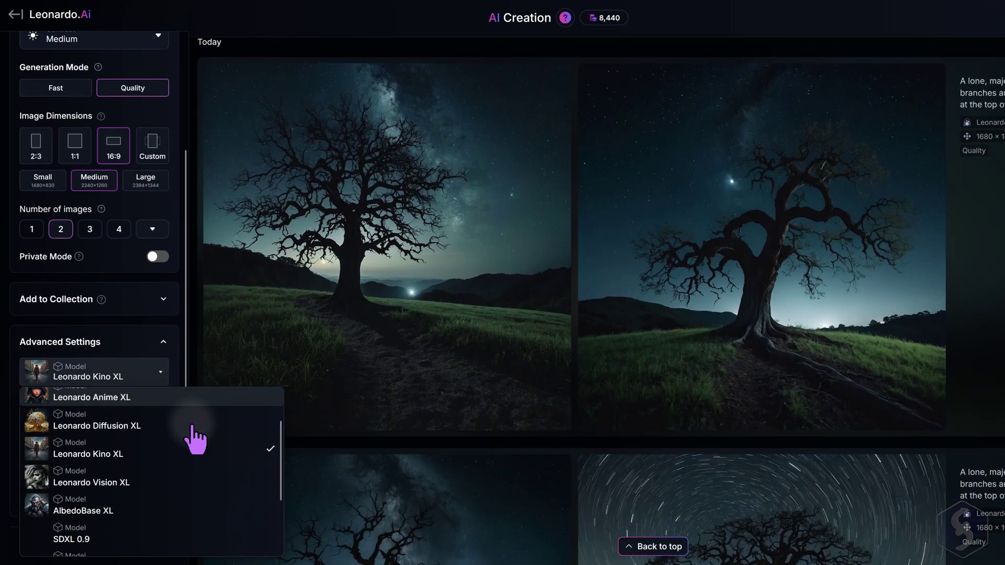
pyautogui.scroll(3, 158, 487)
pyautogui.press('Escape')
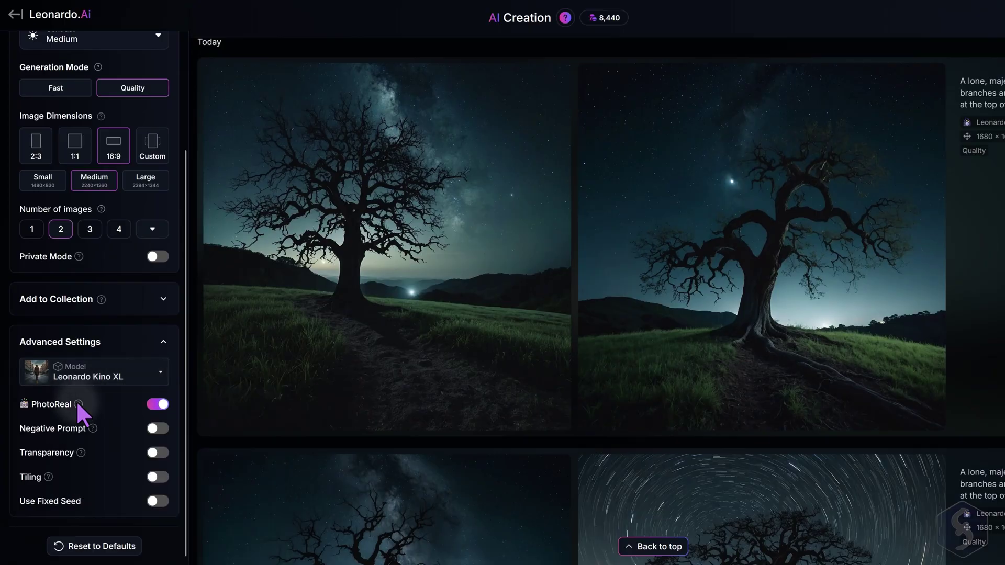
pyautogui.click(158, 405)
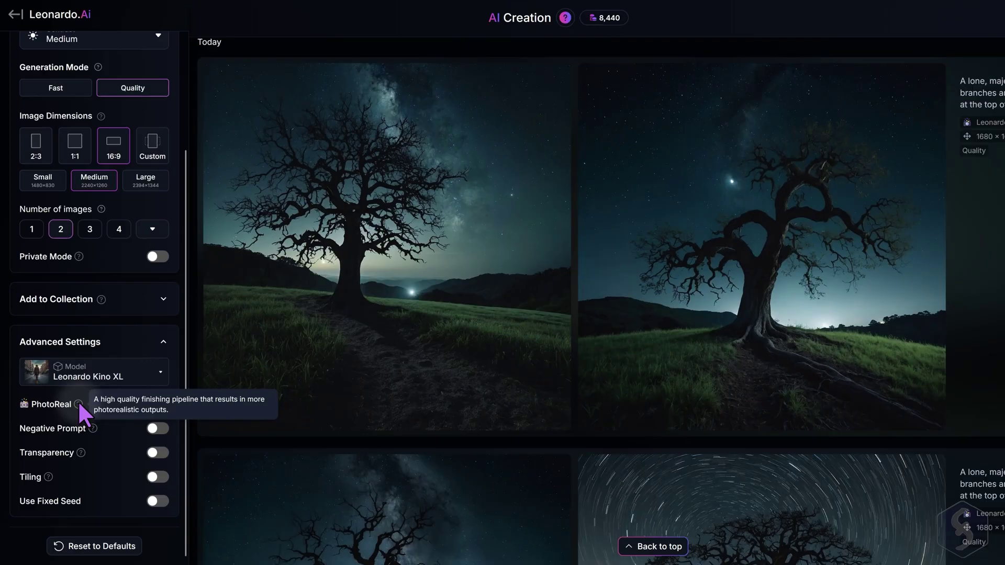
pyautogui.click(158, 430)
pyautogui.write('Stars')
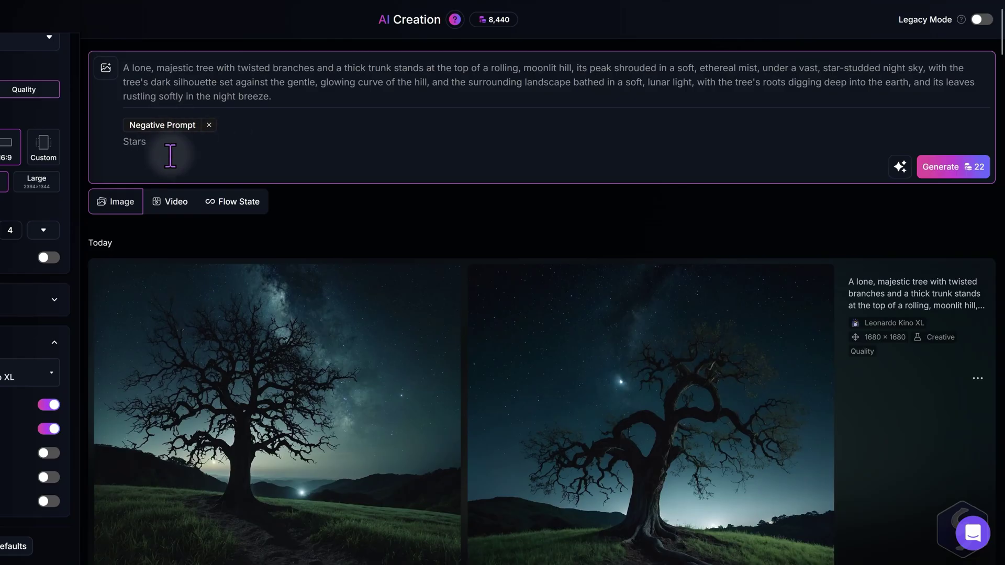
# - Generate trees without stars, change star-studded to dark and generate again, then switch on Tiling
pyautogui.click(953, 166)
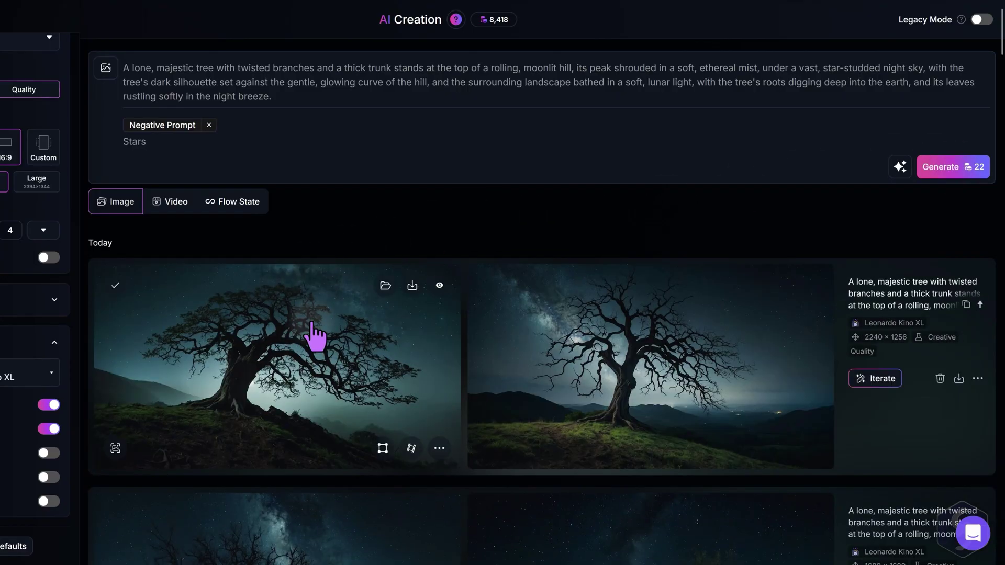
pyautogui.moveTo(824, 68); pyautogui.dragTo(881, 68)
pyautogui.write('darj')
pyautogui.click(953, 167)
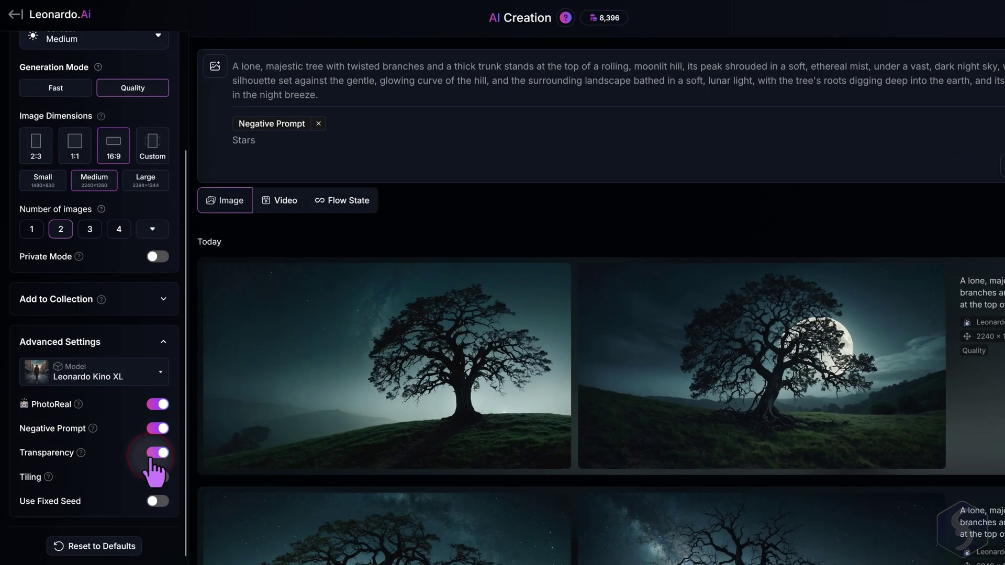
pyautogui.moveTo(81, 452)
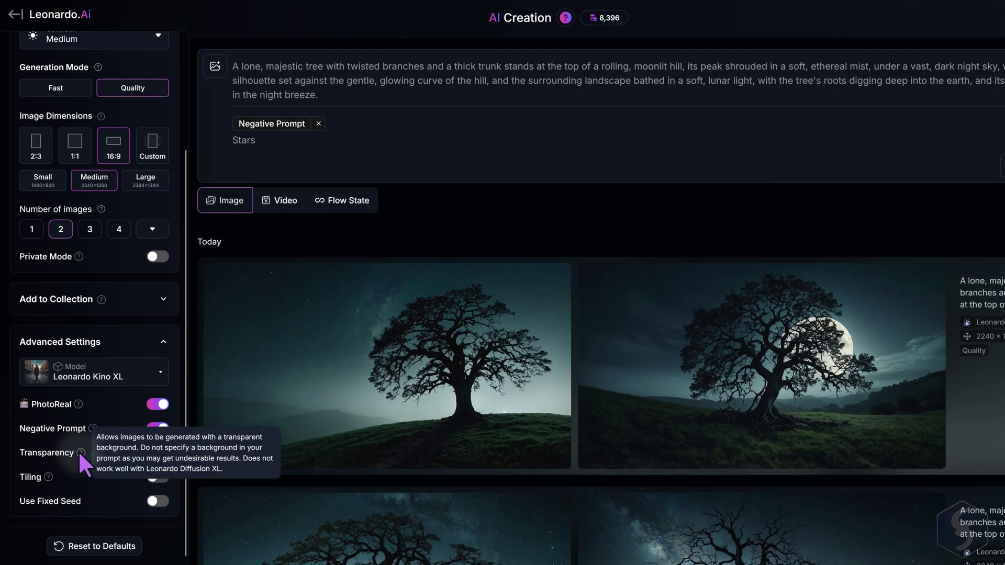
pyautogui.click(157, 453)
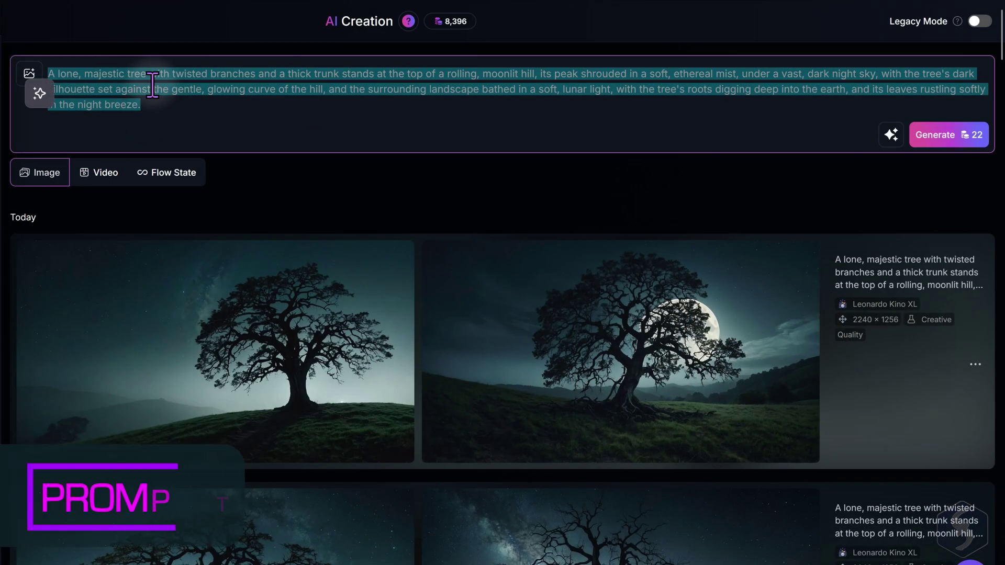
# - Clear the tree prompt and enter the professional man leaving his office on a sunny afternoon
pyautogui.press('BackSpace')
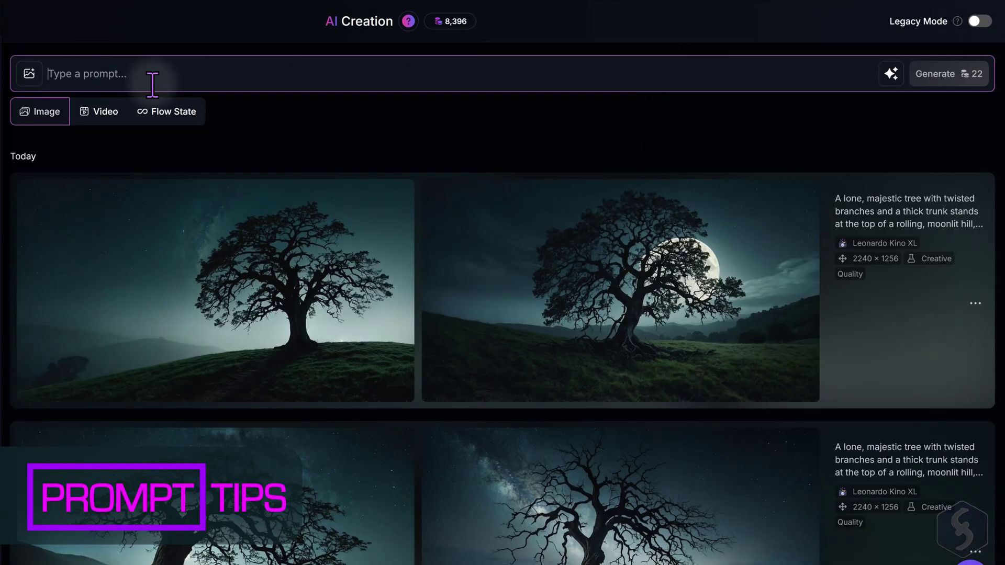
pyautogui.write('A profes')
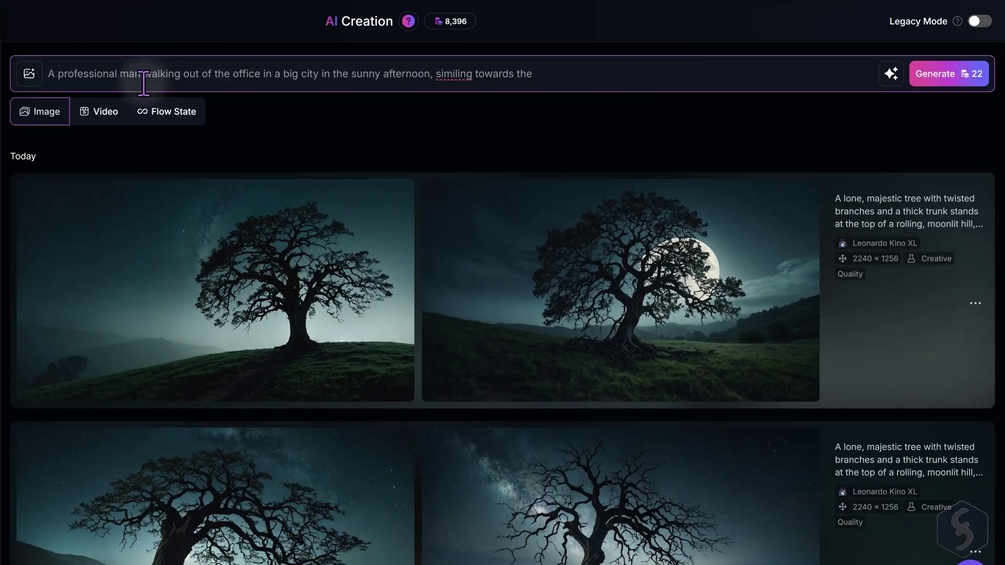
pyautogui.write('ng towards the sky. Camera shows it in half-body with clear lighting and cine')
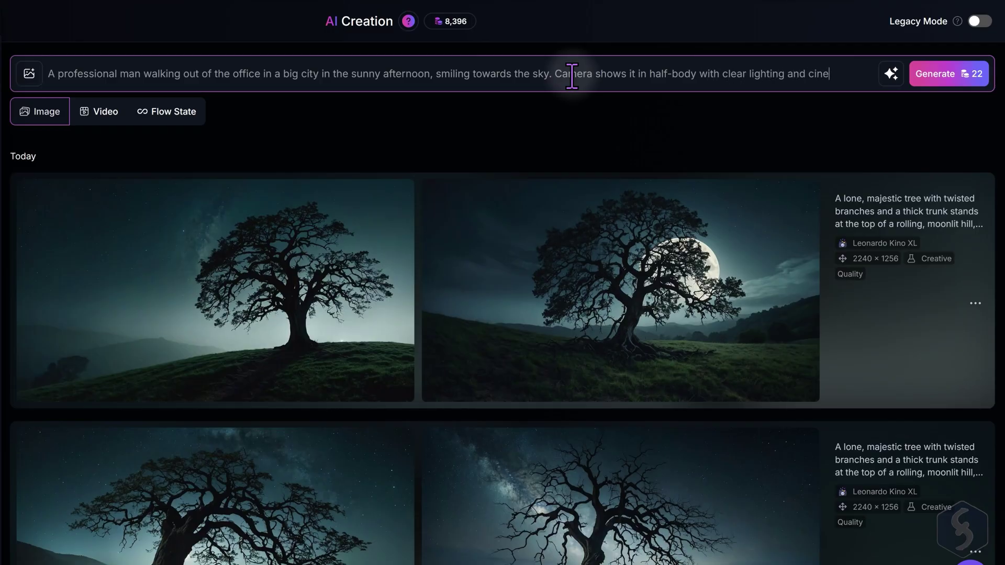
pyautogui.write('style.')
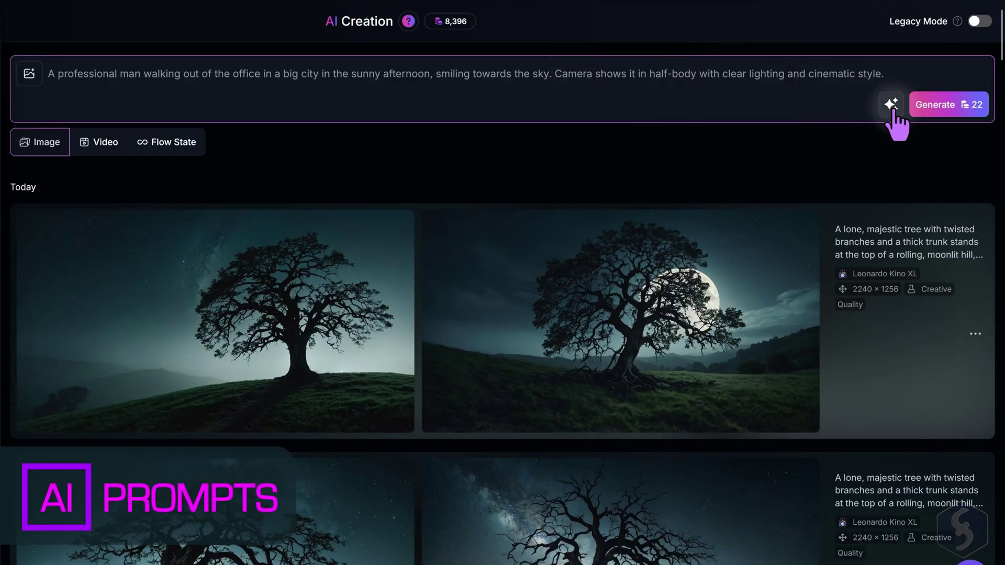
# - Use Improve Prompt to enrich the businessman prompt and generate the smiling businessman images
pyautogui.click(893, 104)
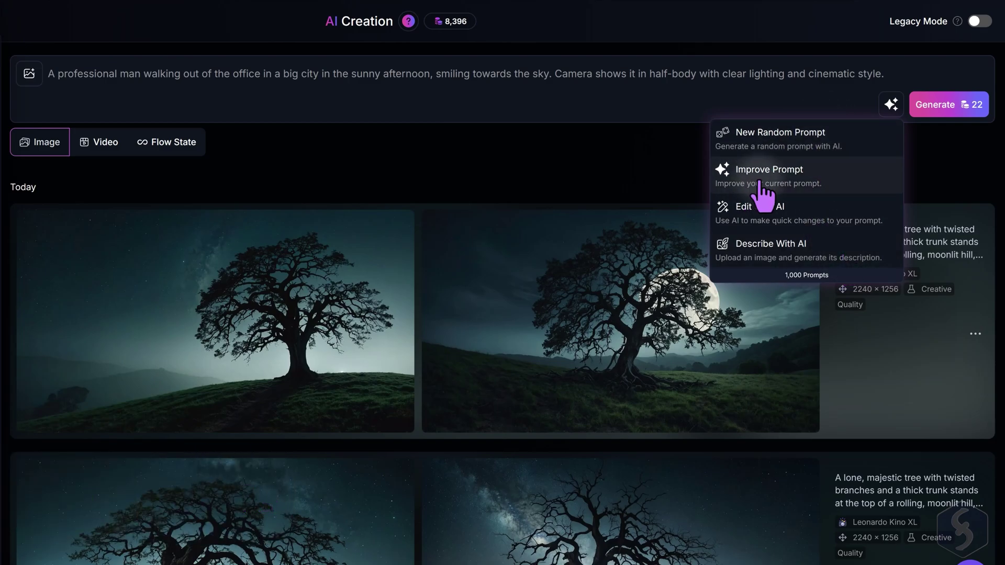
pyautogui.click(801, 175)
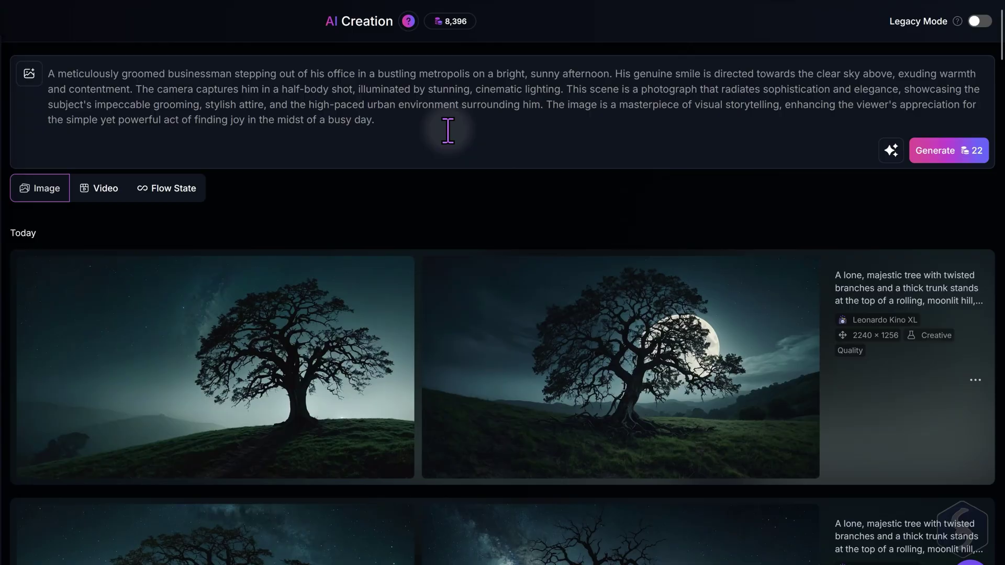
pyautogui.click(939, 150)
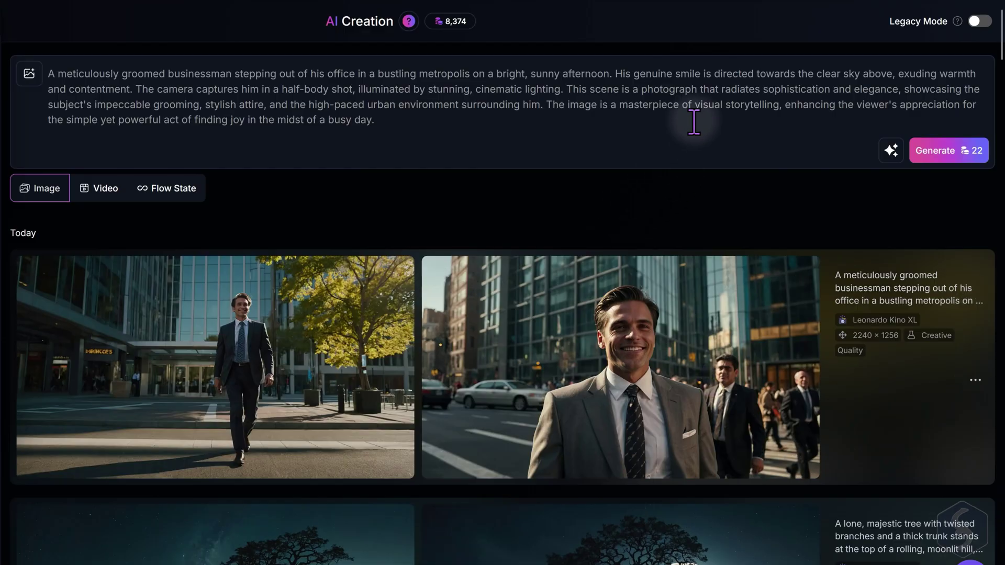
# - Use Edit With AI to make it a night-time scene and generate the moonlit city images
pyautogui.click(892, 150)
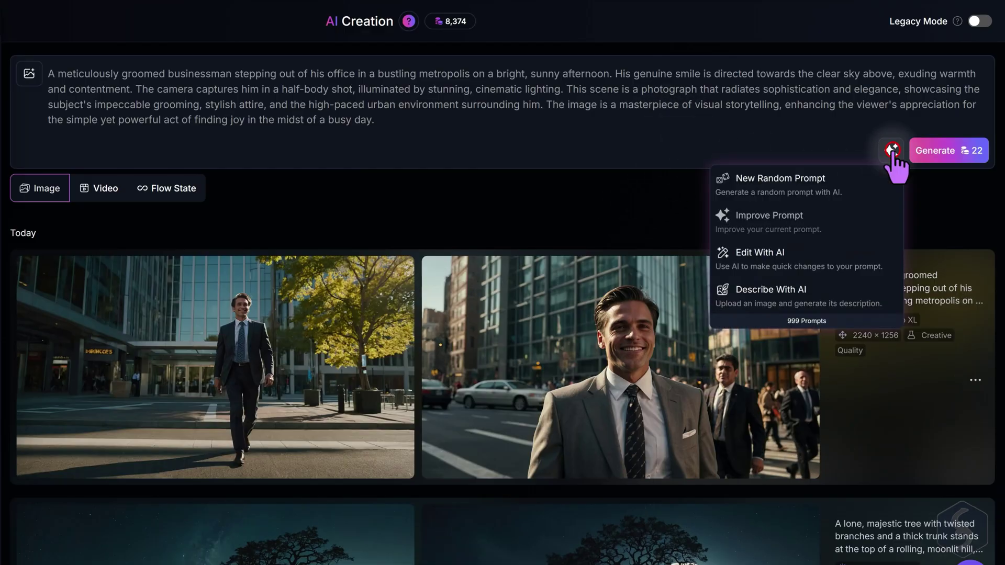
pyautogui.click(769, 252)
pyautogui.write('make the same picture, but during night time')
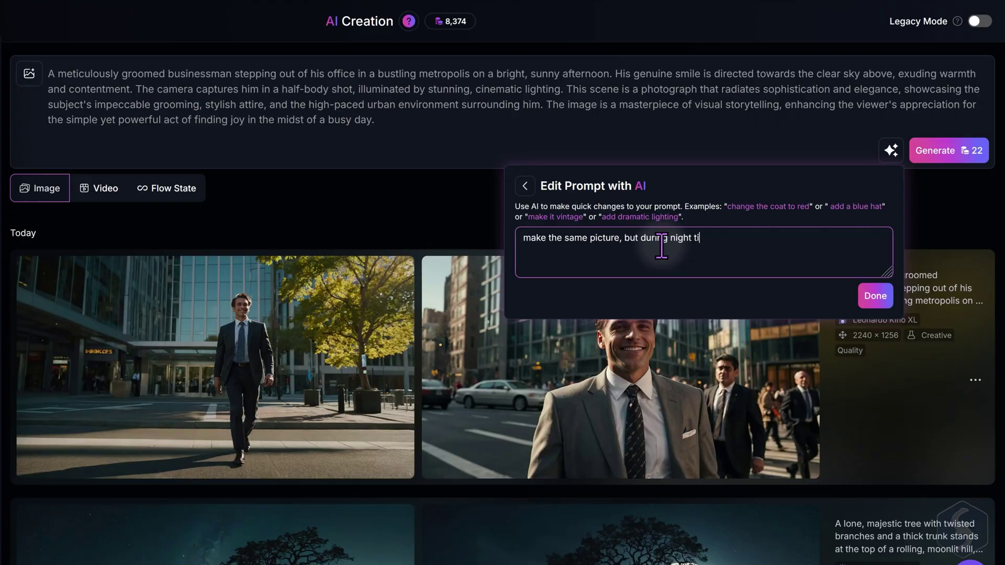
pyautogui.click(876, 297)
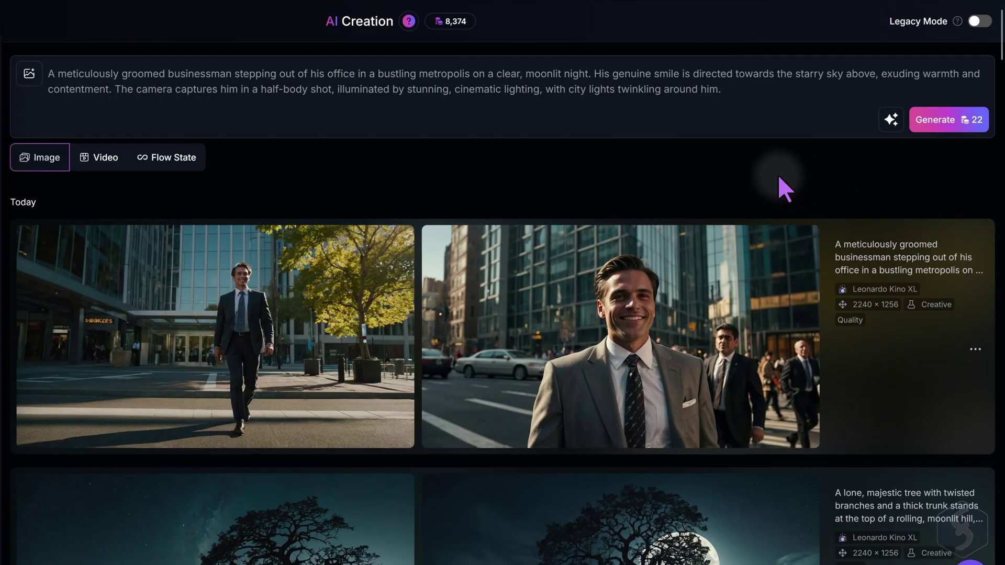
pyautogui.click(949, 120)
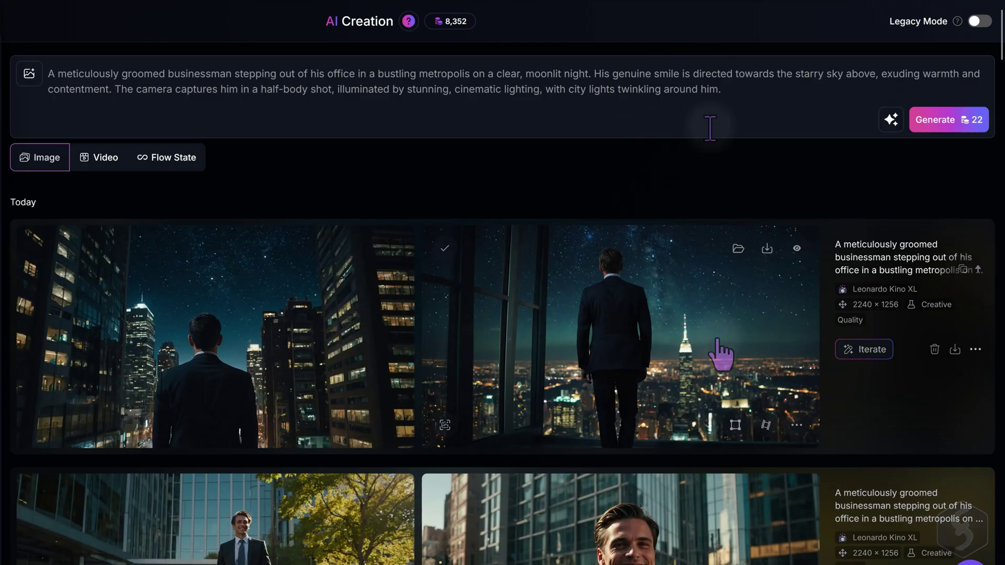
# - Pick New Random Prompt, yielding a hooded hacker scene and its two images
pyautogui.click(890, 120)
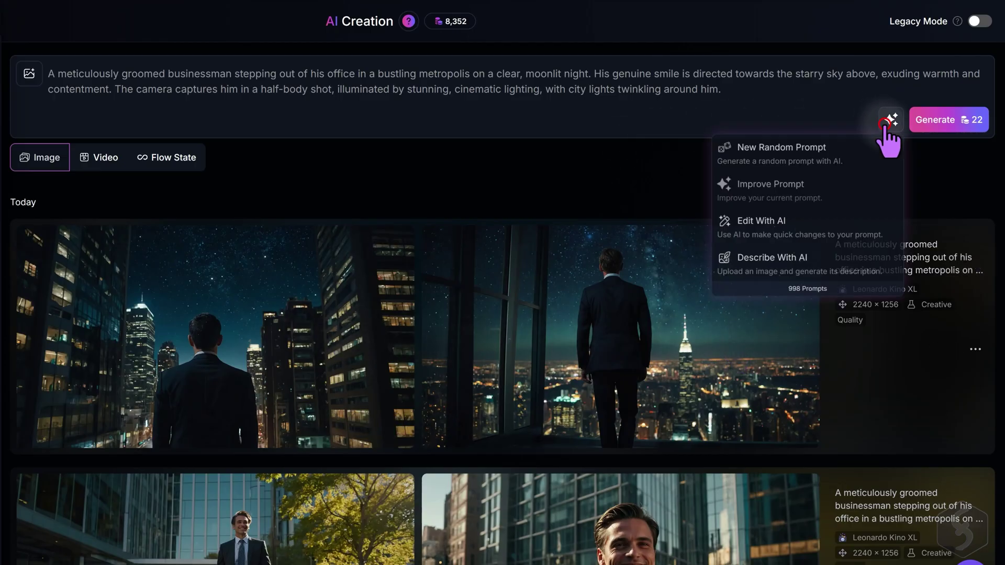
pyautogui.click(803, 161)
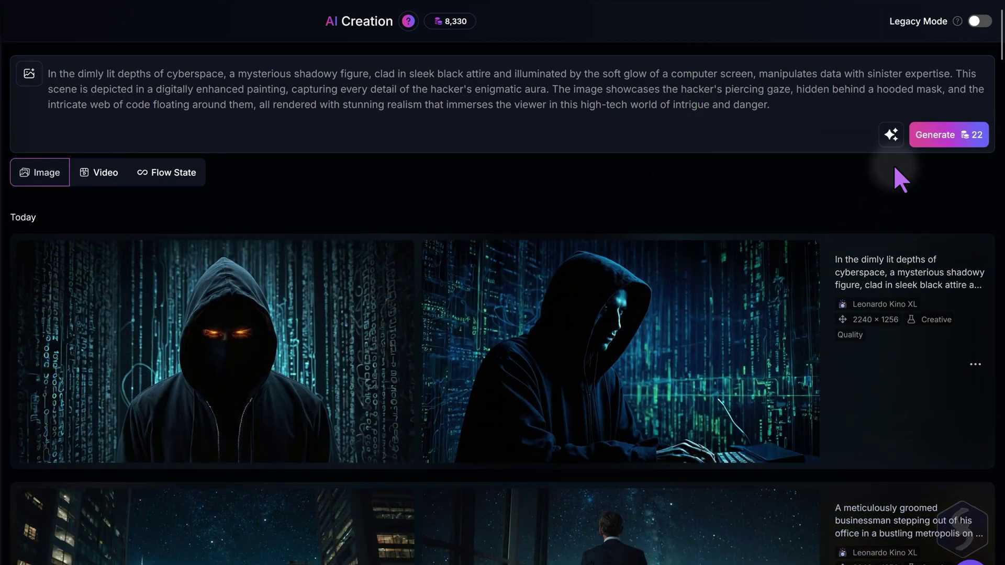
# - Have the AI describe the uploaded BlueHorse.png picture into a prompt
pyautogui.click(892, 135)
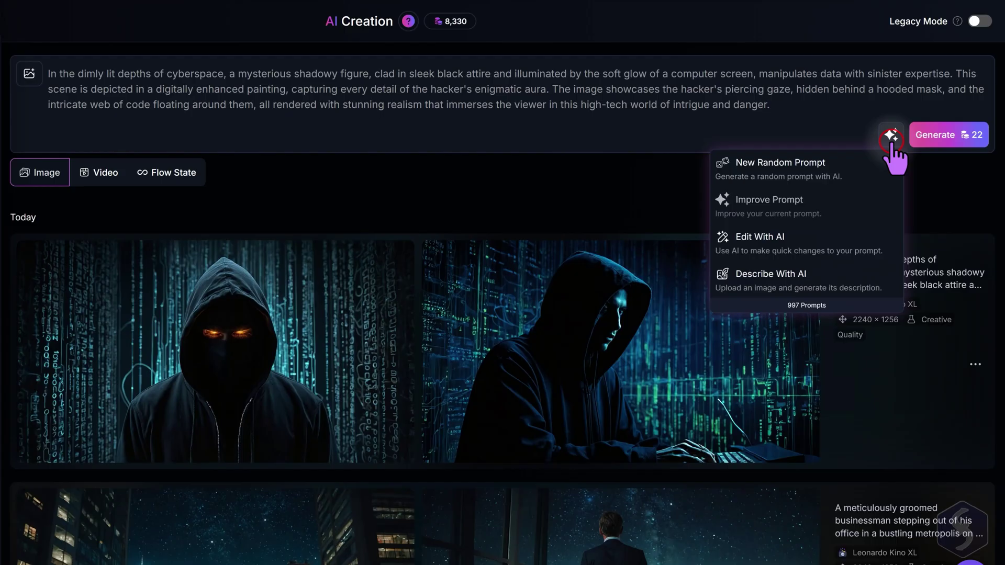
pyautogui.click(795, 290)
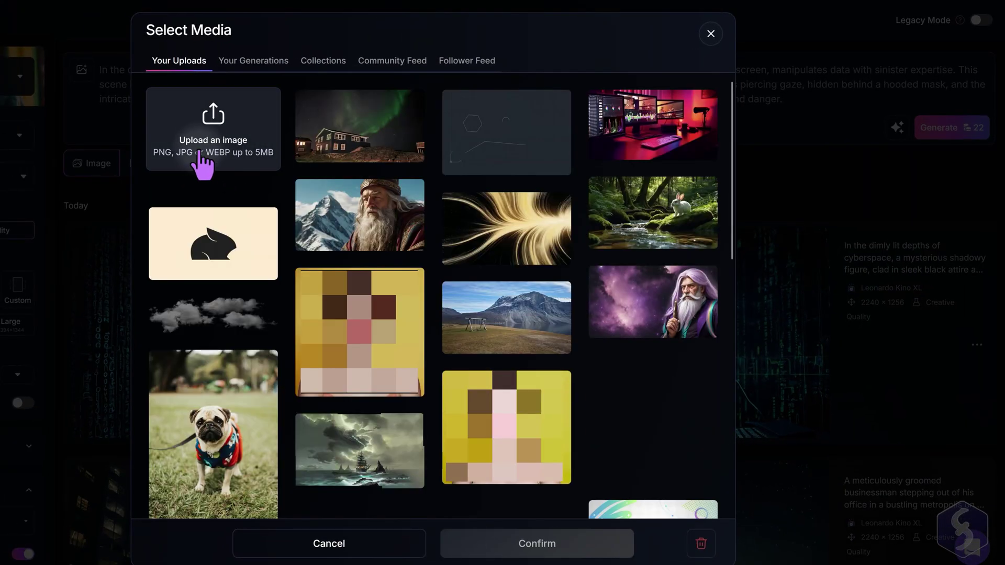
pyautogui.click(212, 126)
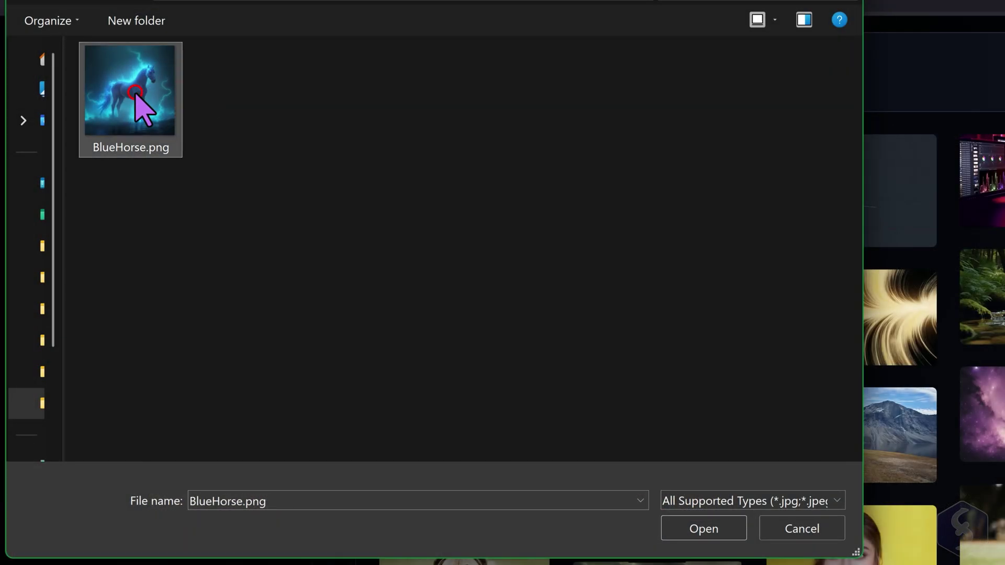
pyautogui.click(141, 106)
pyautogui.click(704, 529)
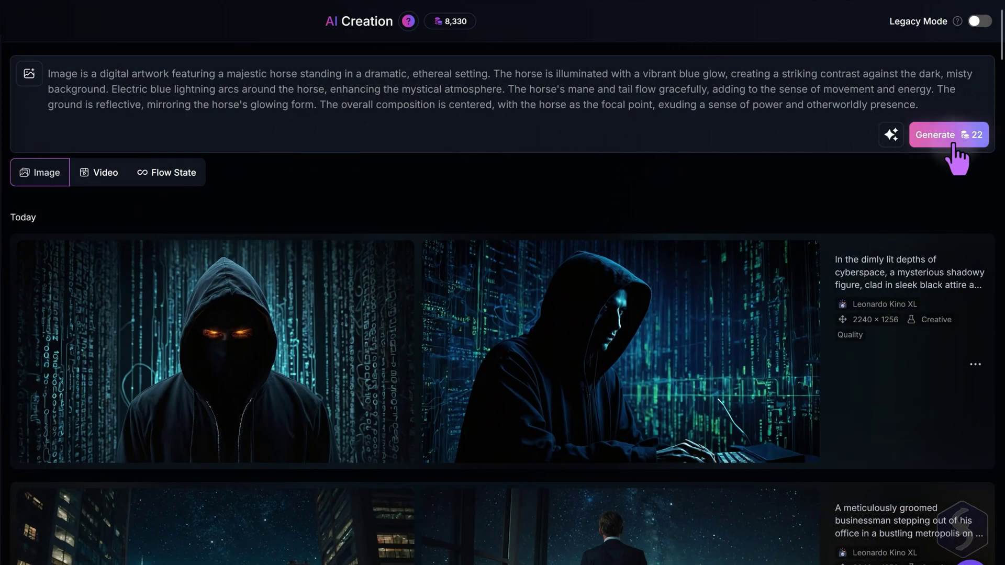
# - Generate images from the horse description and move the file window aside
pyautogui.click(960, 140)
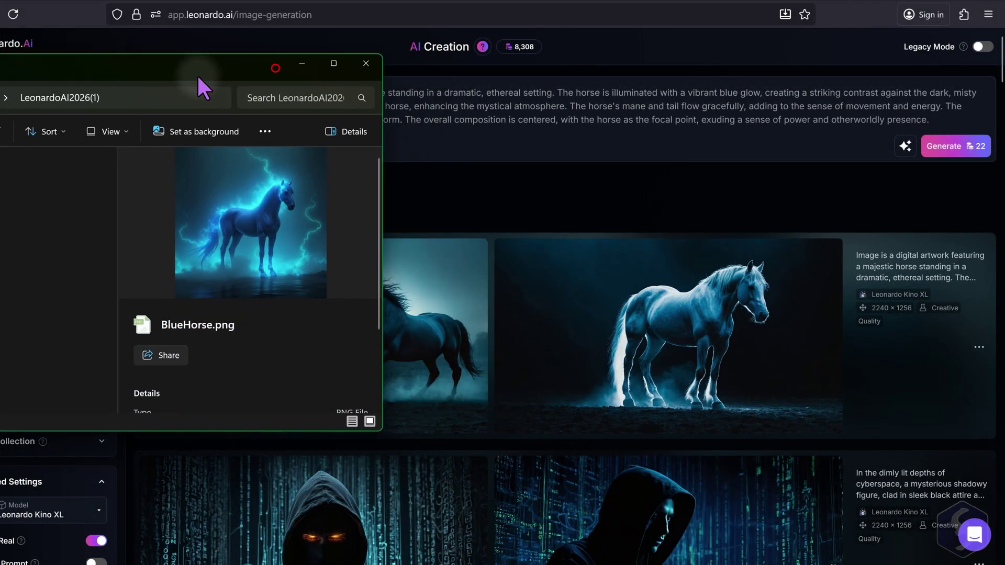
pyautogui.moveTo(197, 74)
pyautogui.mouseDown()
pyautogui.moveTo(115, 98)
pyautogui.moveTo(92, 85)
pyautogui.mouseUp()
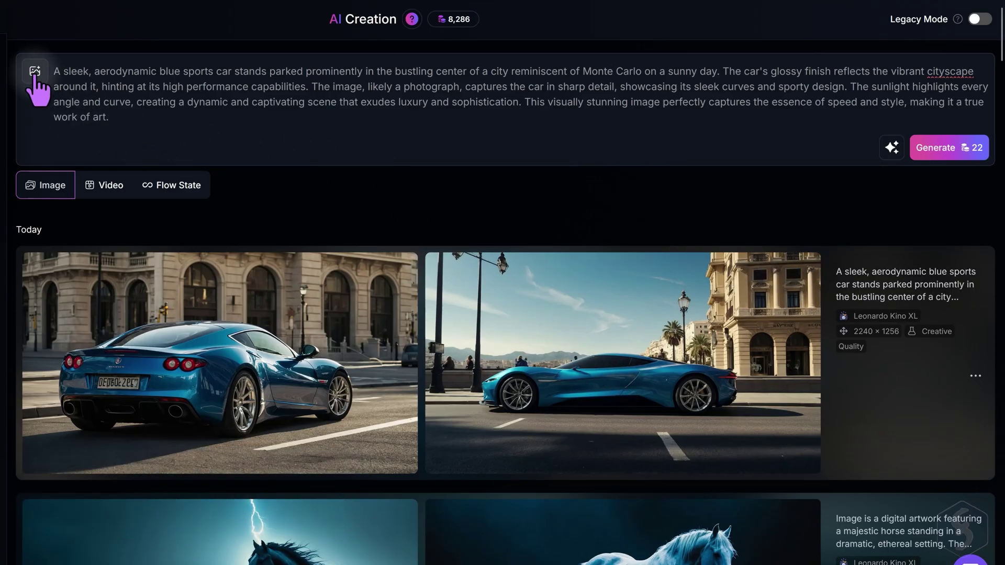
# - Add the Soft Retro Futurism platform element under Image Guidance
pyautogui.click(34, 73)
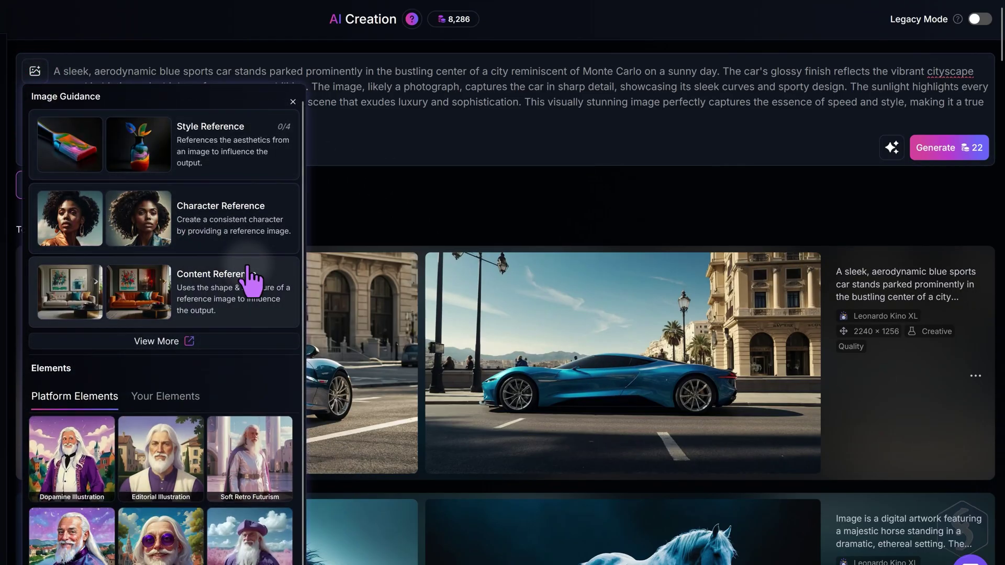
pyautogui.scroll(-1, 251, 279)
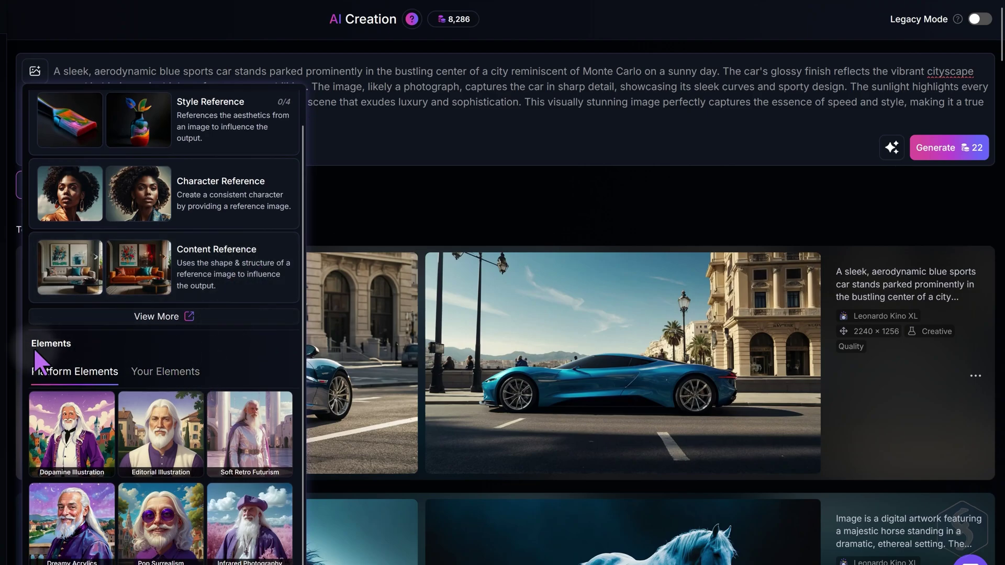
pyautogui.scroll(-3, 87, 407)
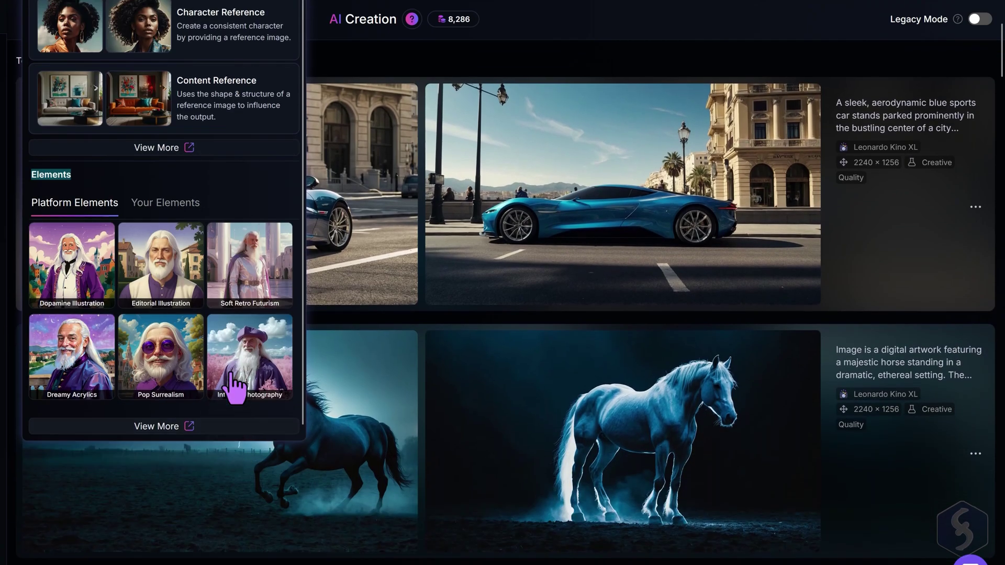
pyautogui.scroll(1, 214, 377)
pyautogui.scroll(-1, 213, 369)
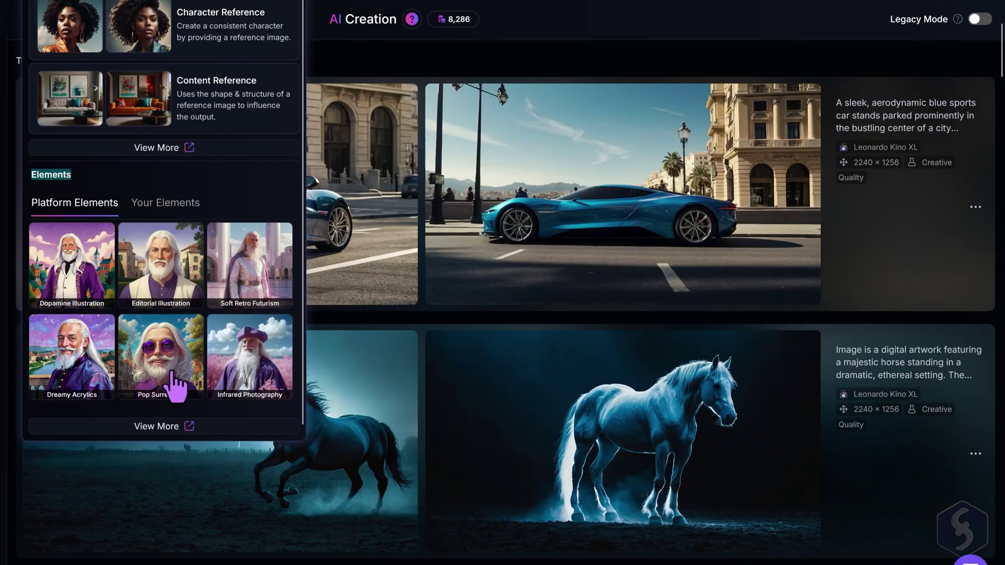
pyautogui.click(267, 274)
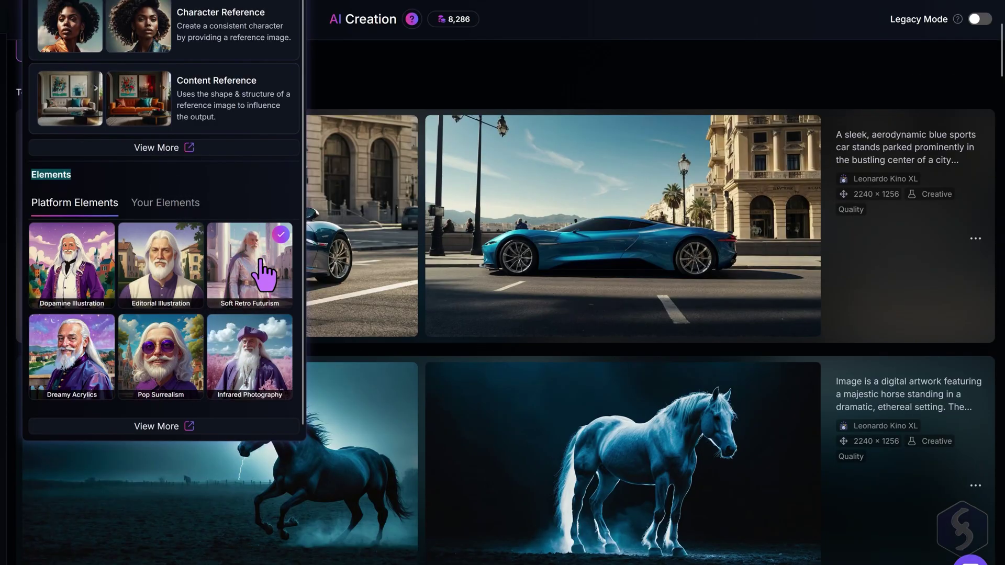
pyautogui.click(349, 88)
pyautogui.scroll(3, 345, 90)
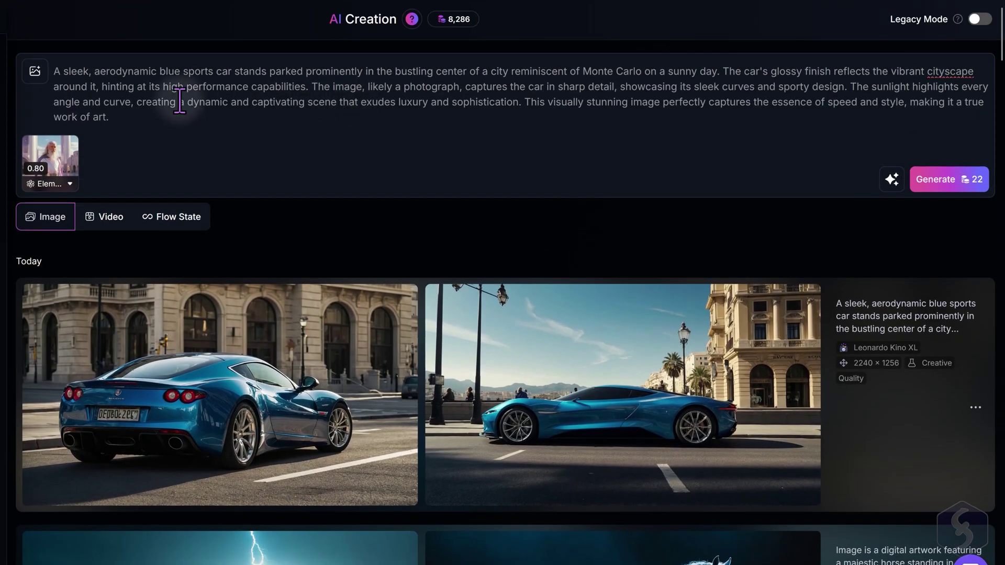
pyautogui.moveTo(49, 162)
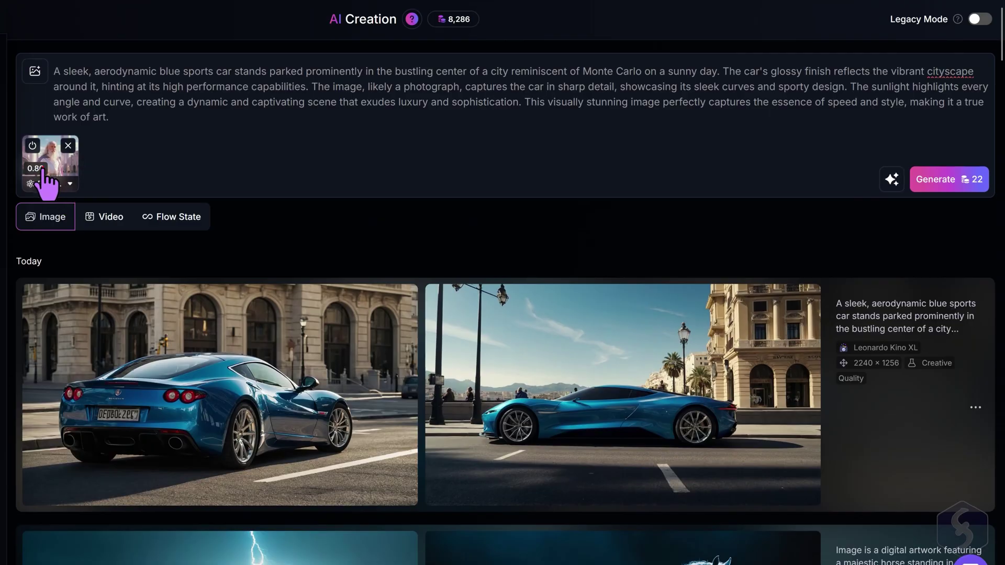
# - Lower the Soft Retro Futurism element strength to 0.60
pyautogui.click(47, 182)
pyautogui.moveTo(111, 248)
pyautogui.mouseDown()
pyautogui.moveTo(72, 248)
pyautogui.moveTo(84, 249)
pyautogui.mouseUp()
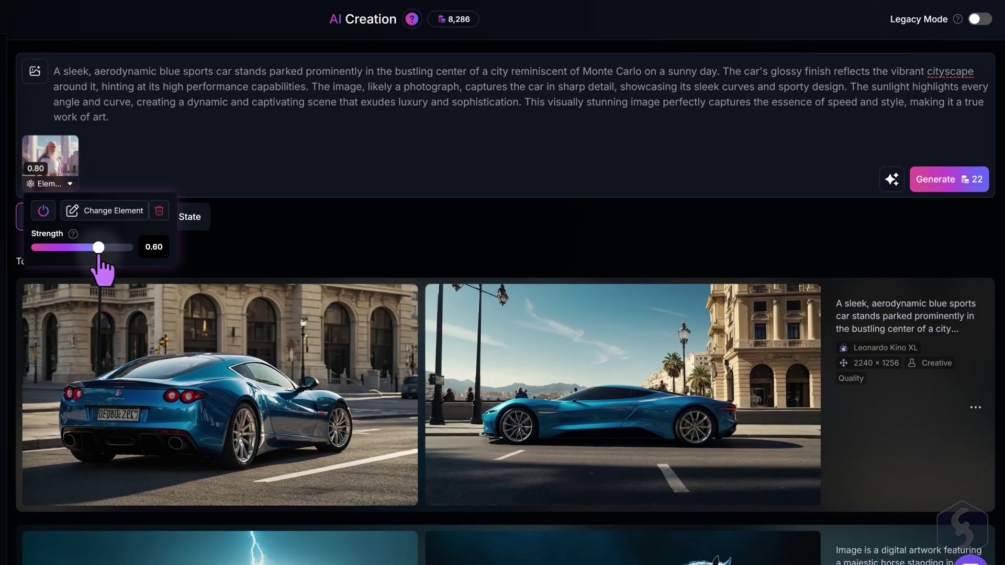
pyautogui.click(471, 158)
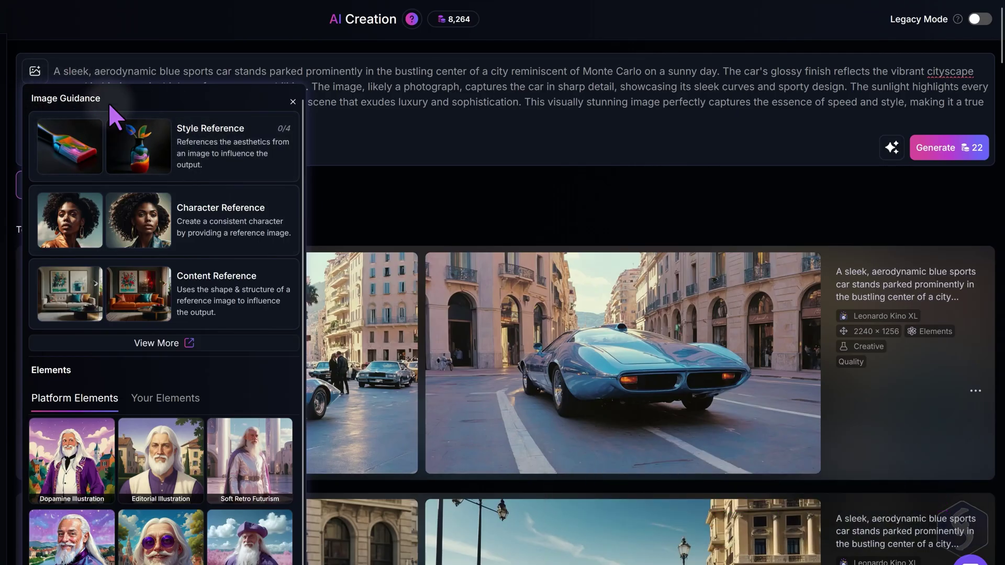
# - Set up Image to Image guidance with WhiteSportyCar.jpg as the reference
pyautogui.click(165, 344)
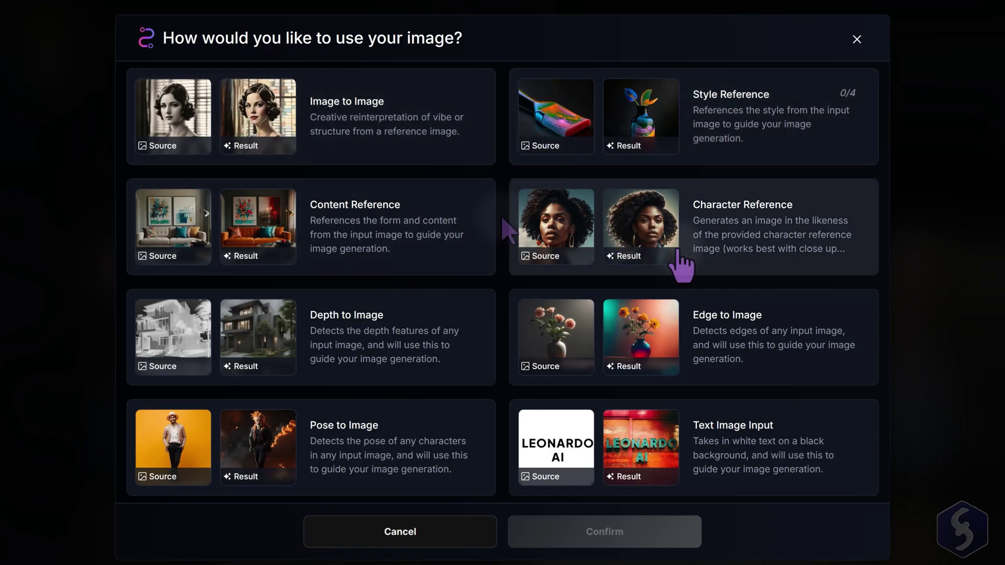
pyautogui.click(366, 124)
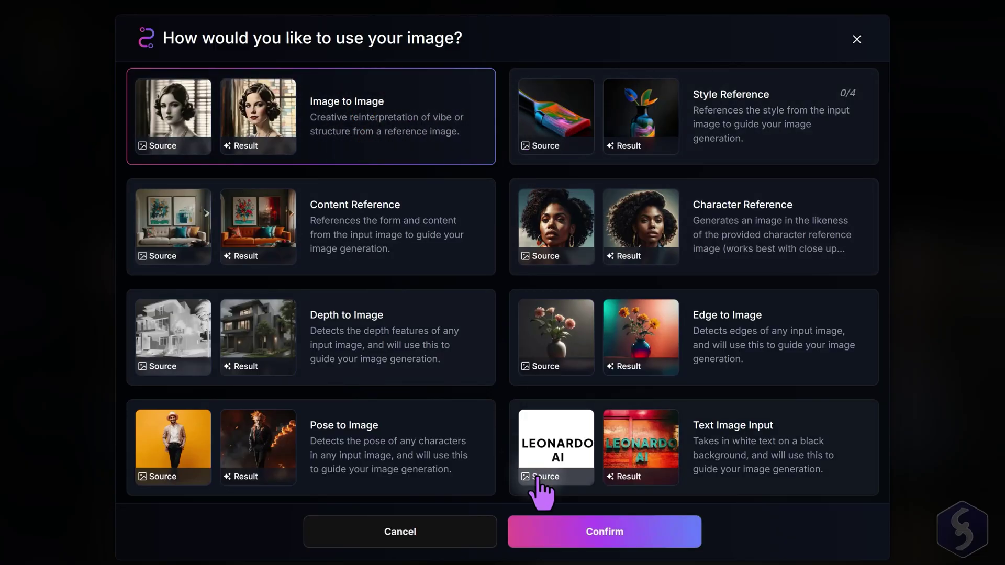
pyautogui.click(549, 531)
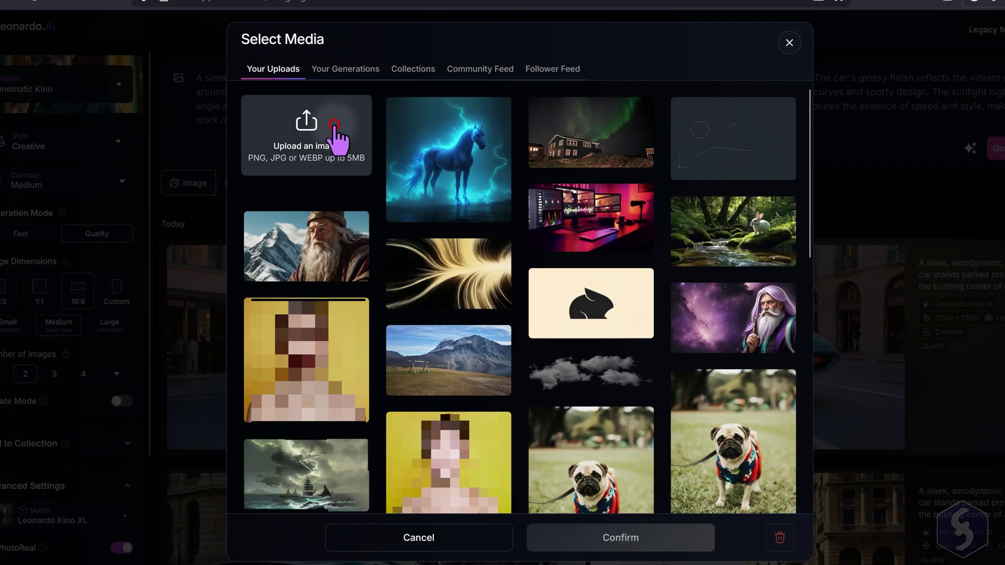
pyautogui.click(306, 133)
pyautogui.click(155, 77)
pyautogui.click(485, 385)
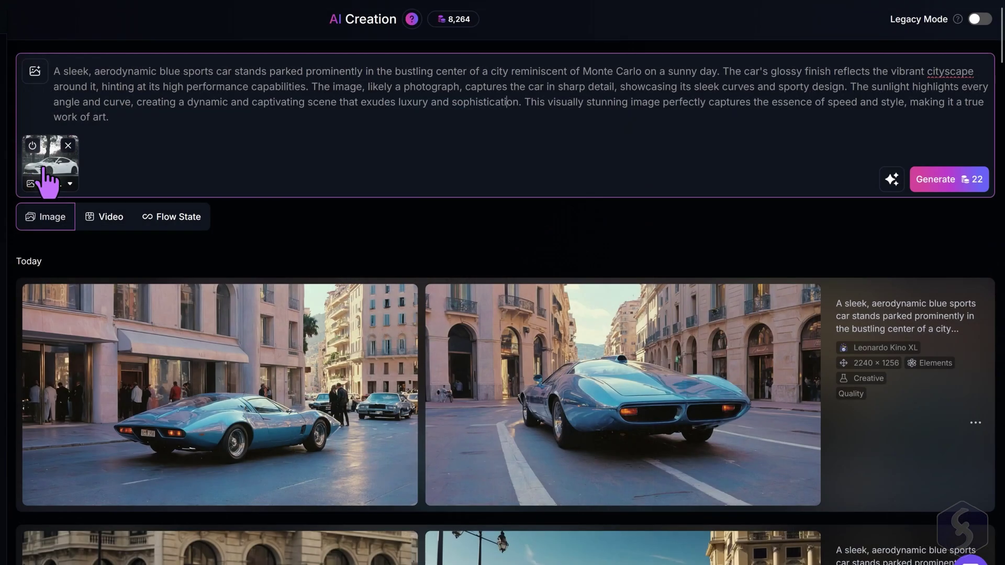
# - Adjust the reference strength to about 0.25 and generate the sports car
pyautogui.click(70, 184)
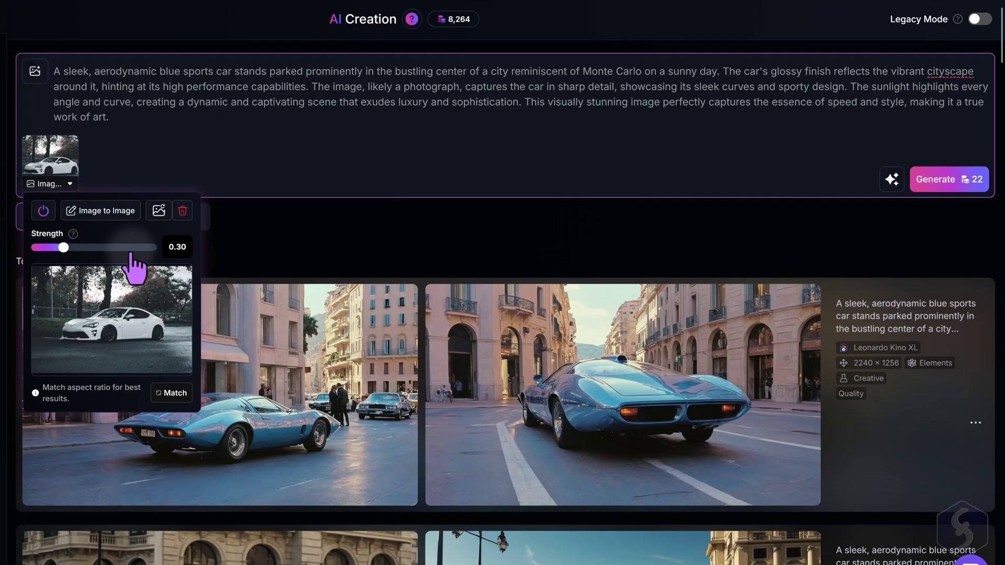
pyautogui.moveTo(64, 248)
pyautogui.mouseDown()
pyautogui.moveTo(132, 248)
pyautogui.moveTo(92, 247)
pyautogui.mouseUp()
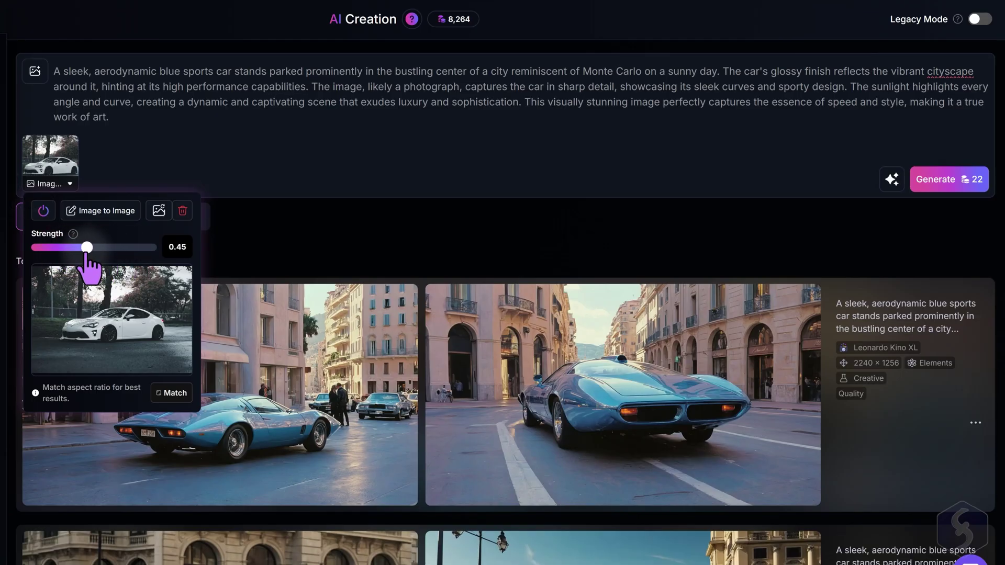
pyautogui.click(126, 248)
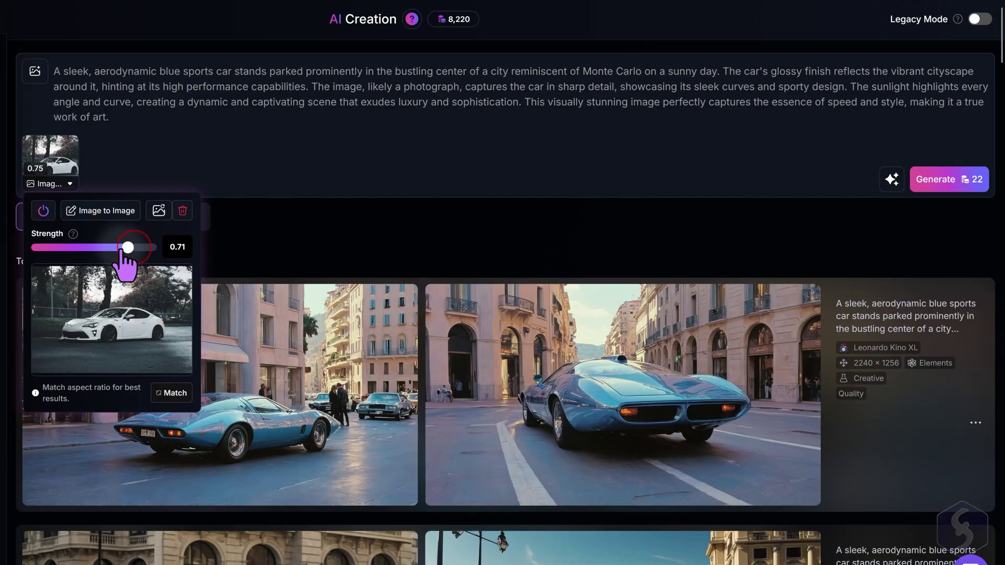
pyautogui.moveTo(126, 247); pyautogui.dragTo(78, 247)
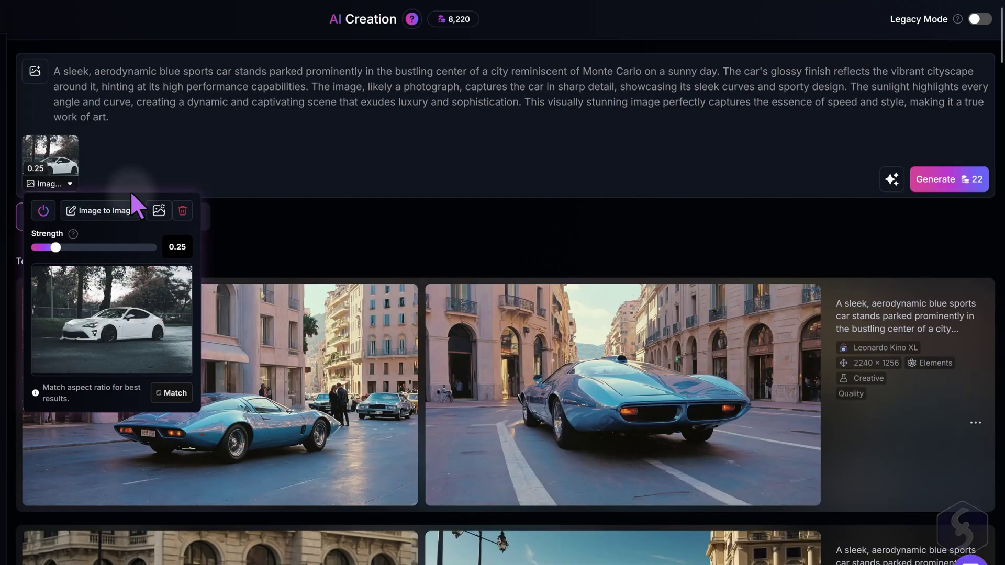
pyautogui.press('Return')
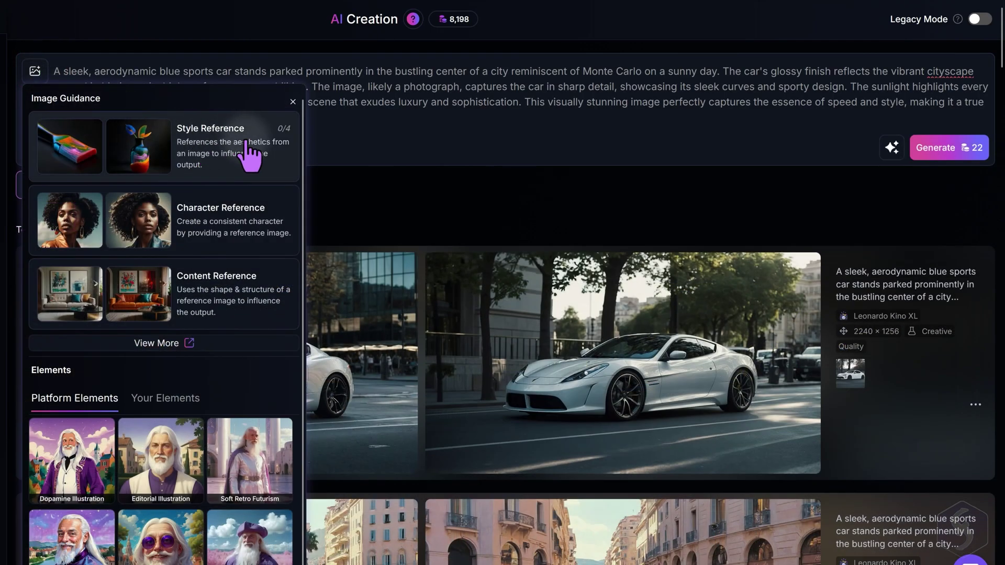
# - Attach the blue horse upload as a Style Reference and generate the sports car
pyautogui.click(211, 164)
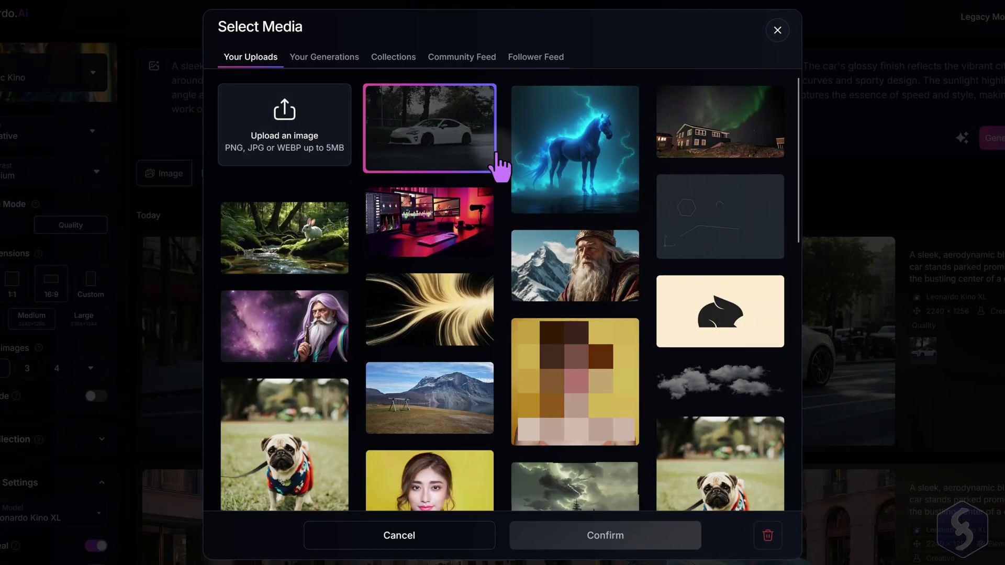
pyautogui.click(576, 157)
pyautogui.click(593, 153)
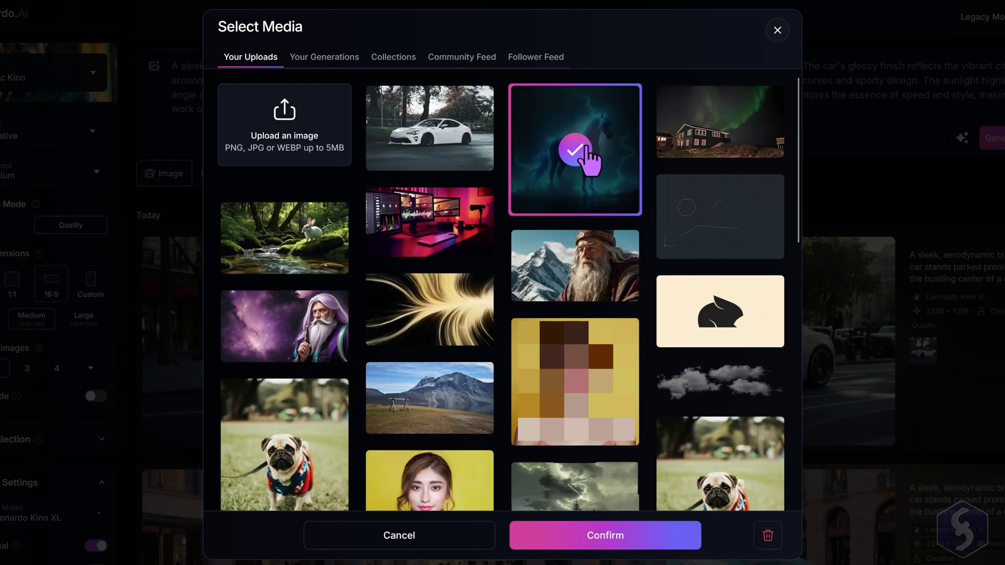
pyautogui.click(526, 536)
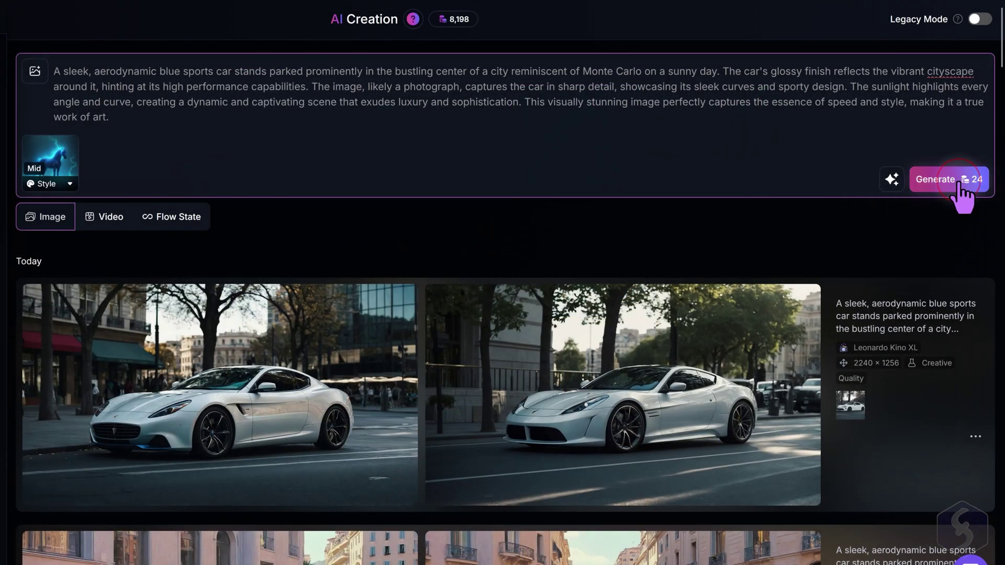
pyautogui.click(963, 189)
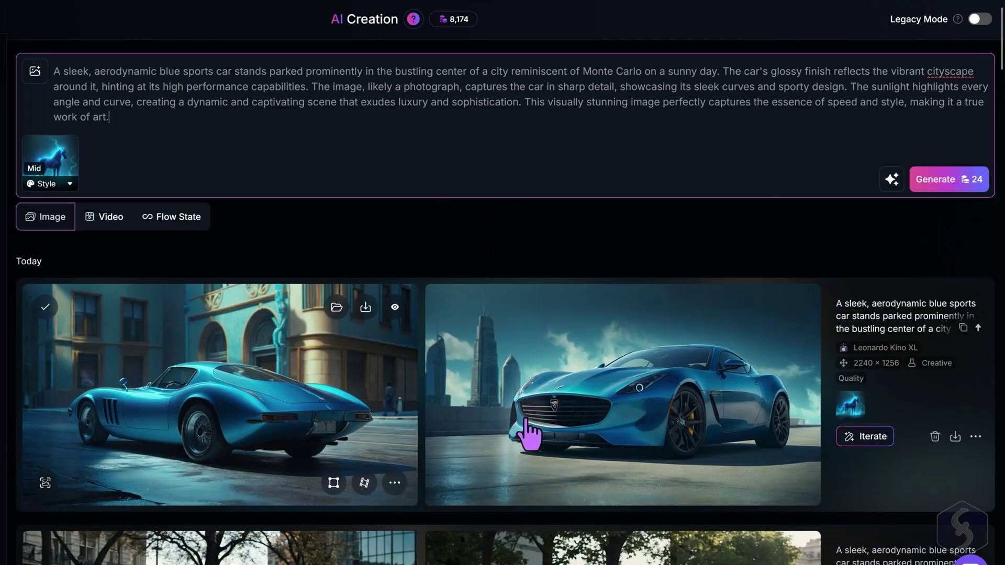
pyautogui.moveTo(35, 71)
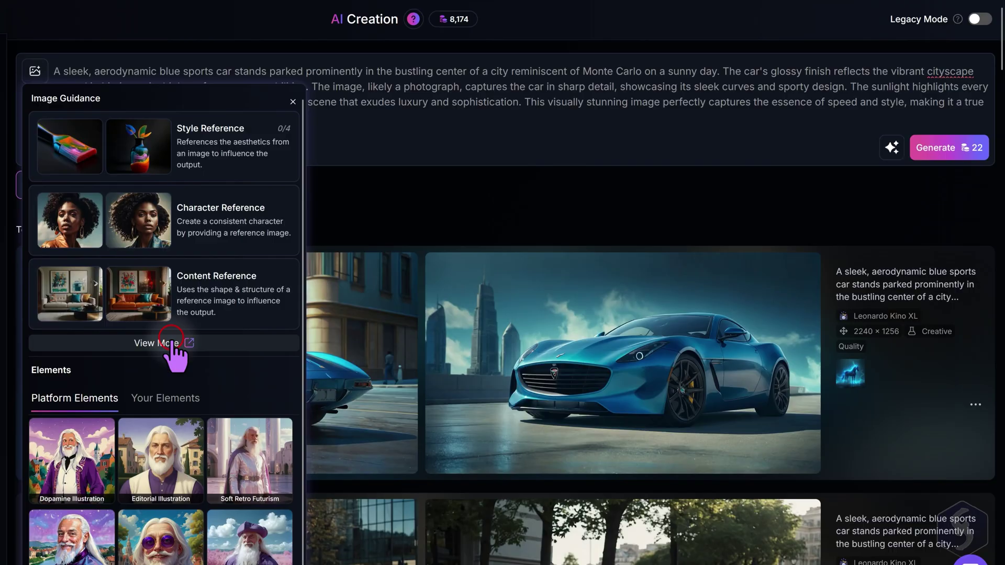
# - Set up Character Reference guidance with the BusinessMan.jpg photo
pyautogui.click(173, 341)
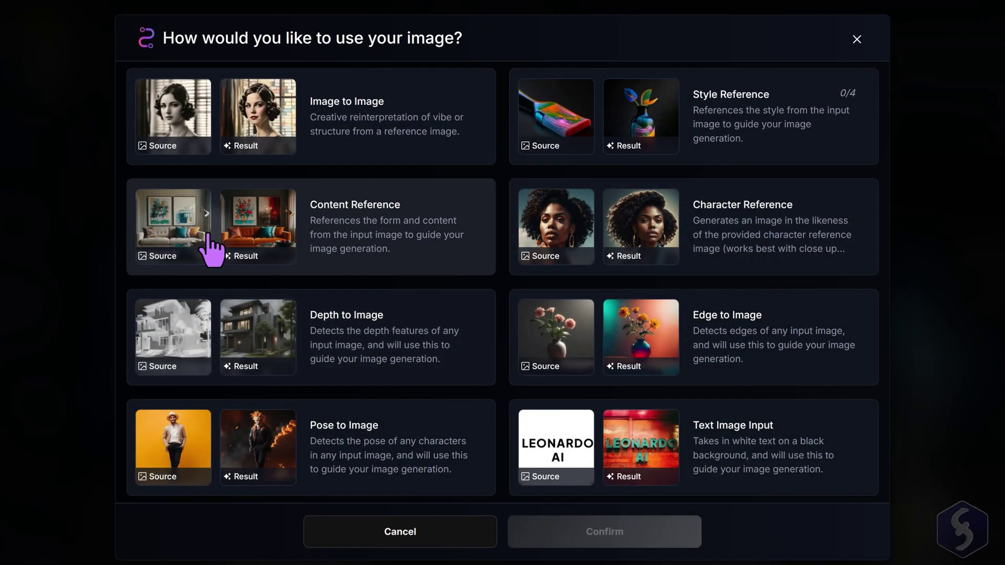
pyautogui.click(775, 228)
pyautogui.click(522, 531)
pyautogui.click(303, 140)
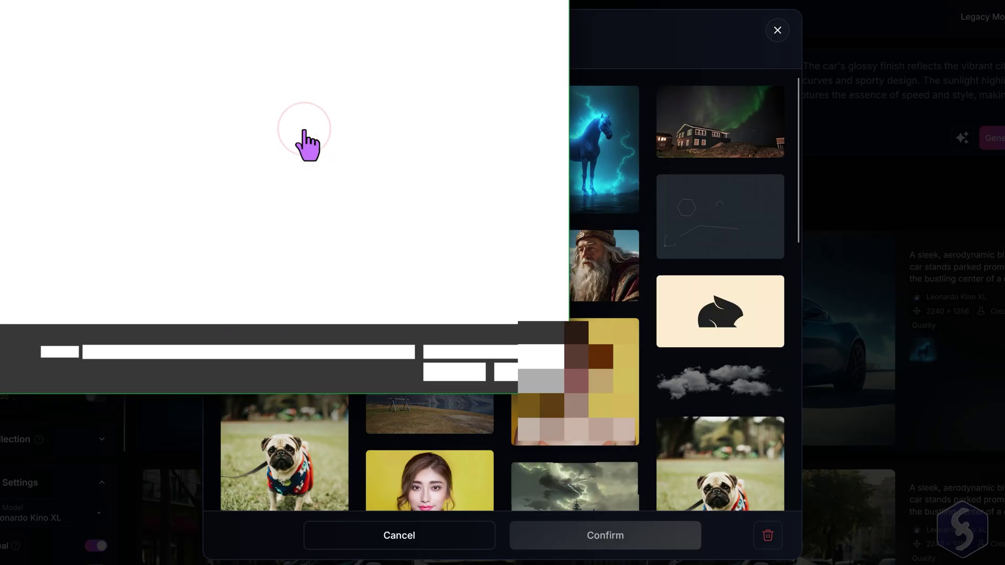
pyautogui.click(137, 79)
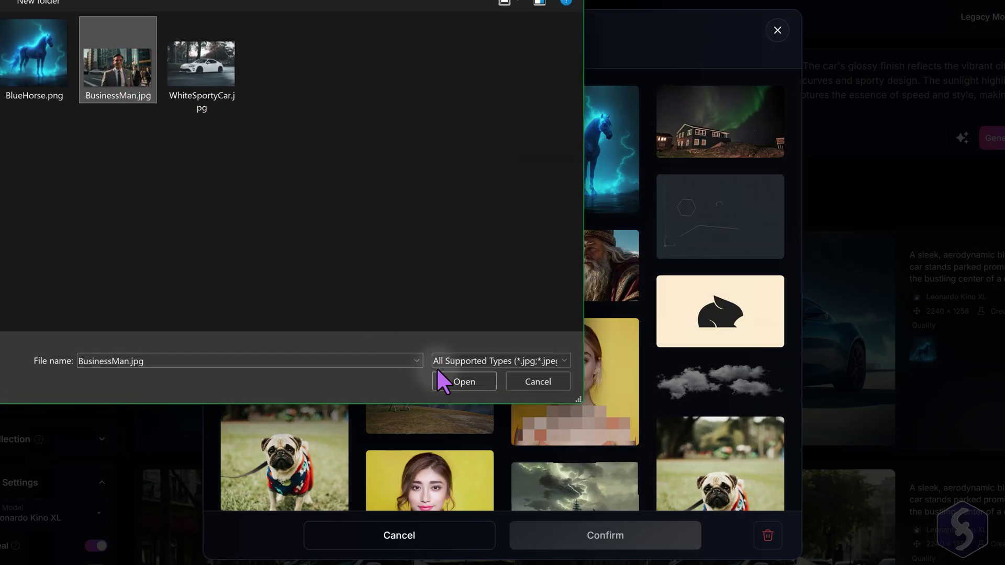
pyautogui.click(466, 382)
pyautogui.write('The business man is taking free time near the lake on')
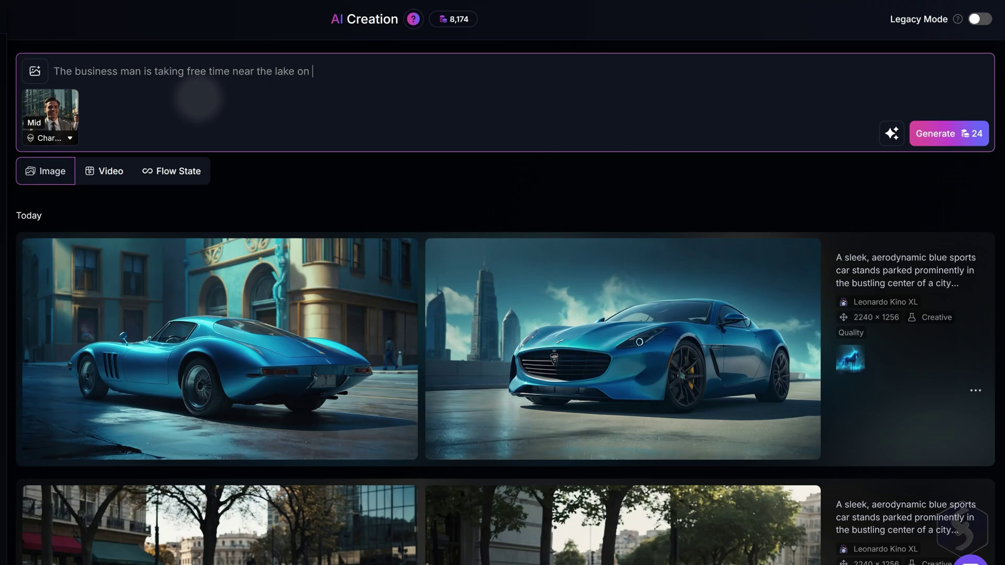
pyautogui.write('en grass')
# - Improve the businessman-by-the-lake prompt with AI and generate images
pyautogui.click(892, 134)
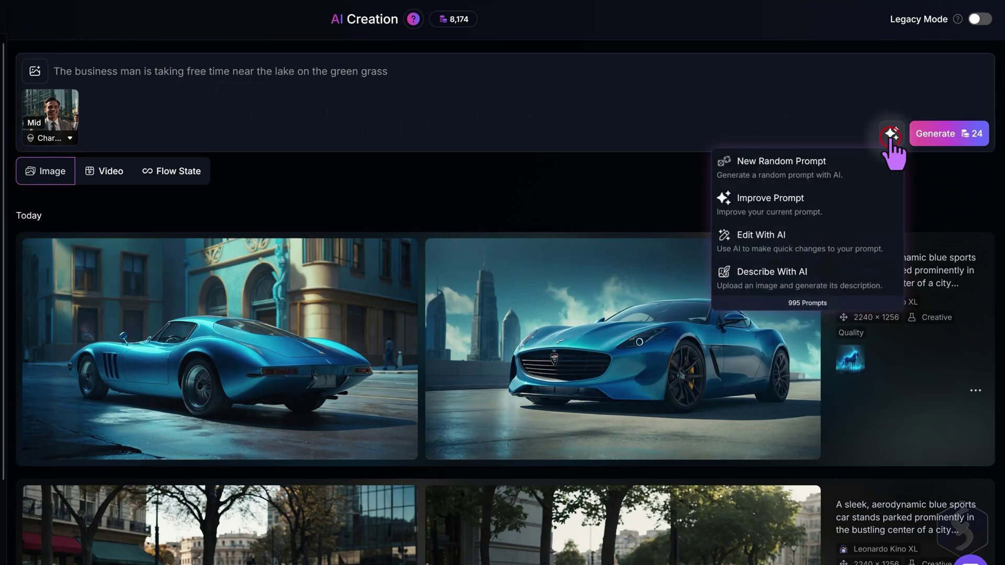
pyautogui.click(817, 211)
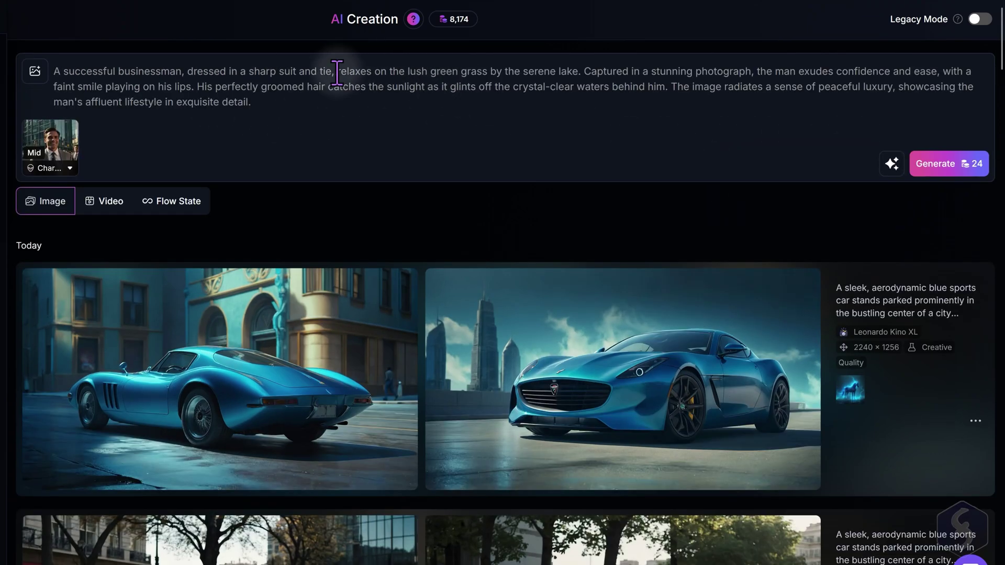
pyautogui.click(935, 165)
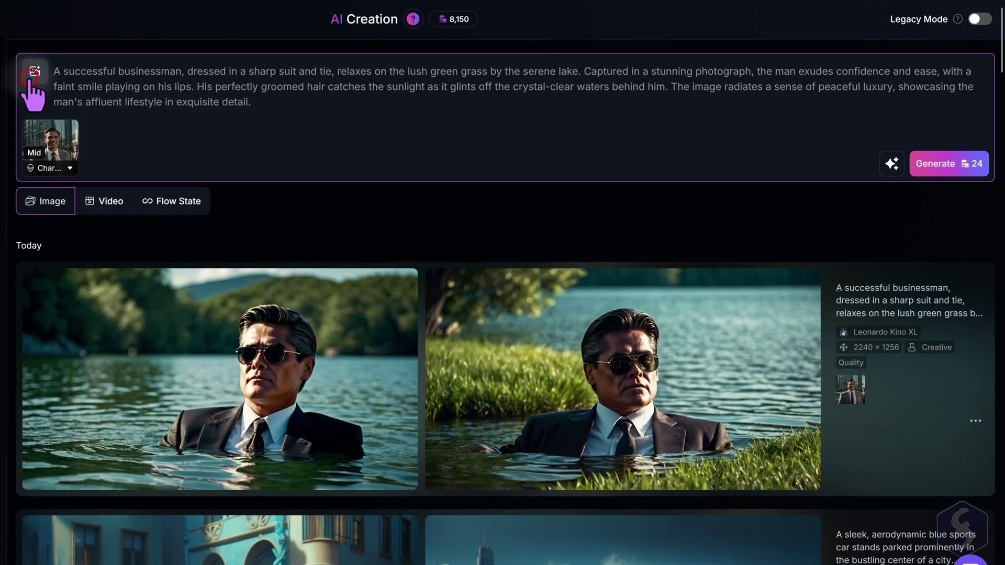
pyautogui.click(33, 72)
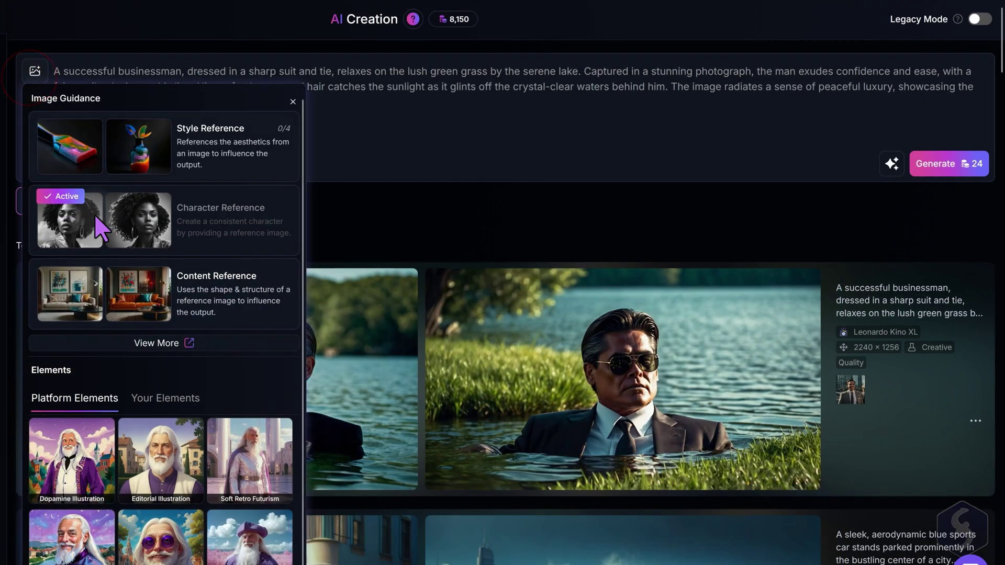
pyautogui.click(157, 344)
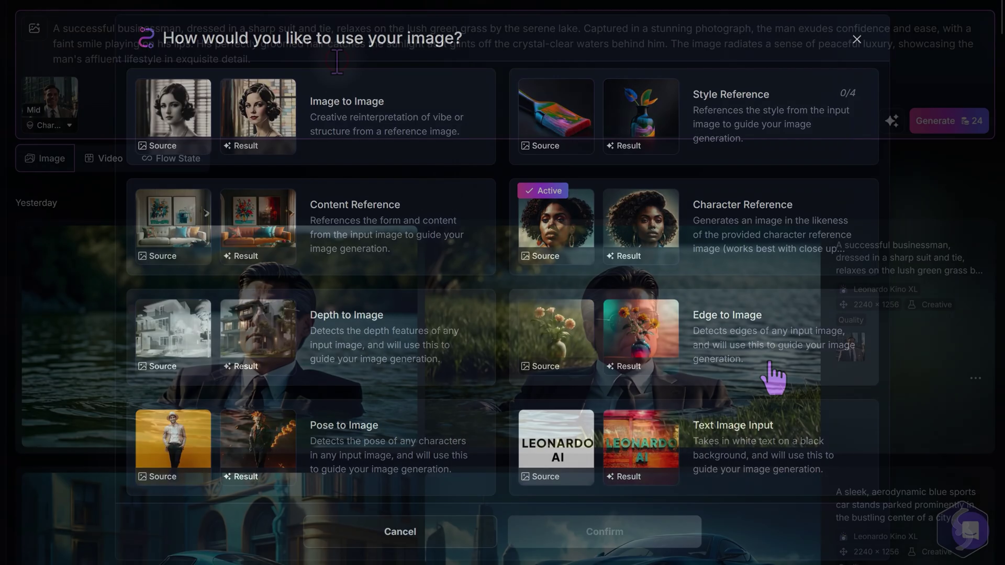
pyautogui.scroll(-8, 450, 167)
pyautogui.scroll(-5, 450, 166)
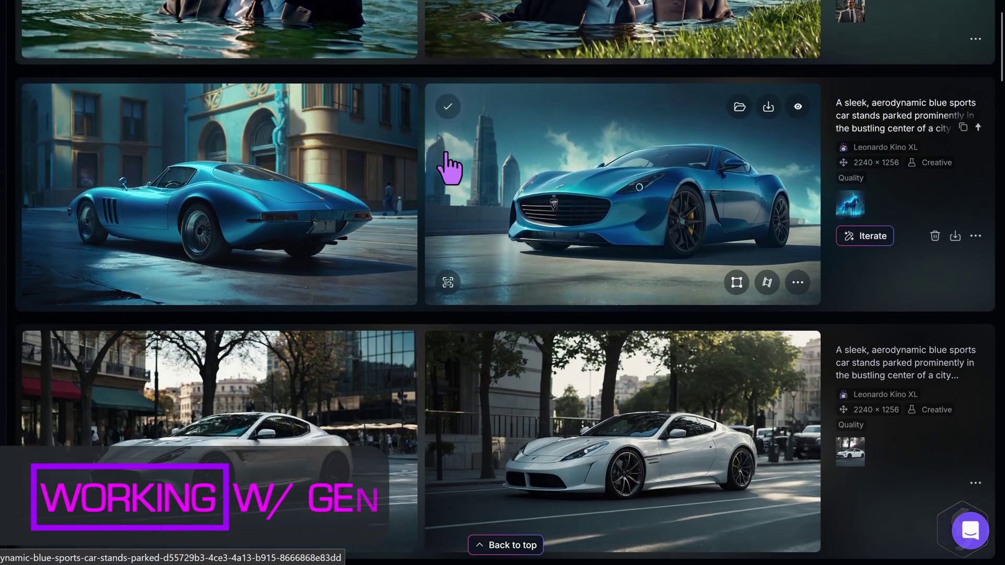
pyautogui.scroll(-5, 450, 167)
pyautogui.scroll(4, 510, 283)
pyautogui.scroll(4, 573, 290)
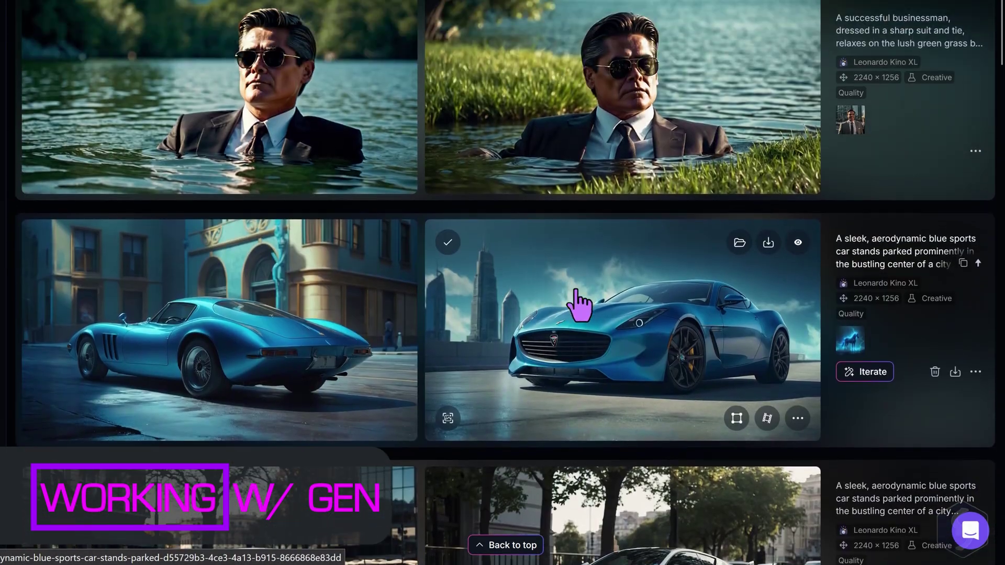
# - View the blue sports car with its full prompt details and download the image
pyautogui.click(586, 307)
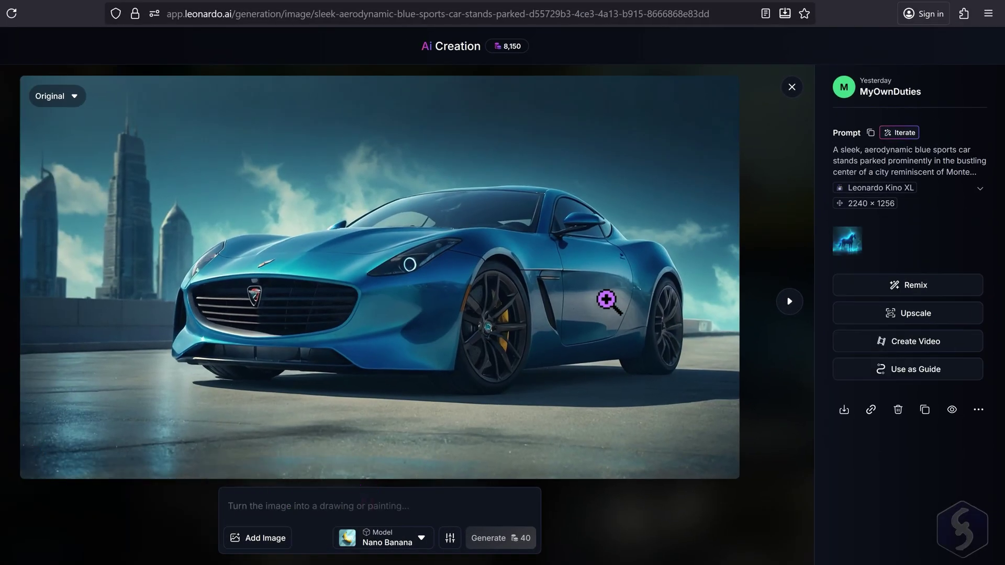
pyautogui.click(980, 189)
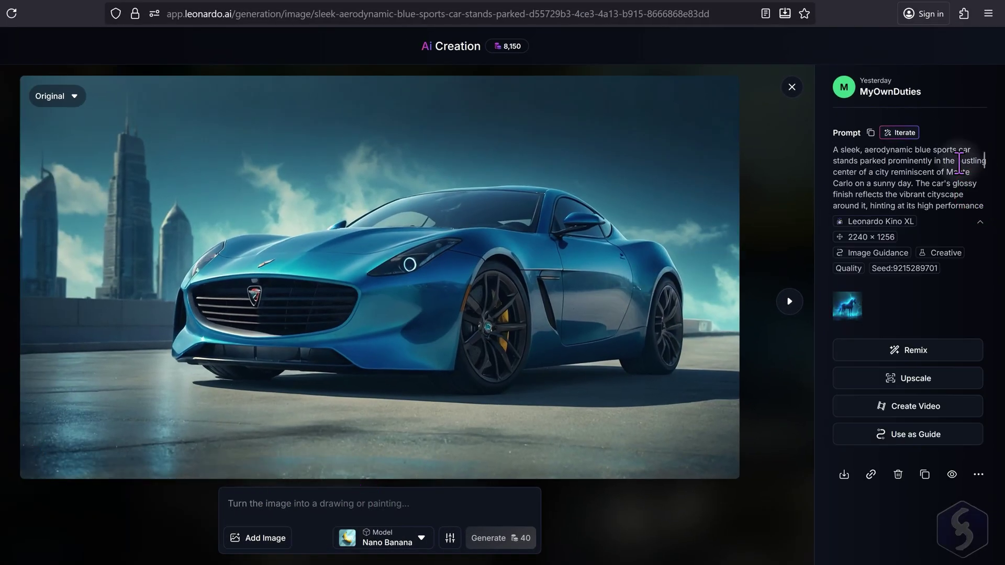
pyautogui.moveTo(866, 151)
pyautogui.mouseDown()
pyautogui.moveTo(927, 193)
pyautogui.moveTo(904, 223)
pyautogui.mouseUp()
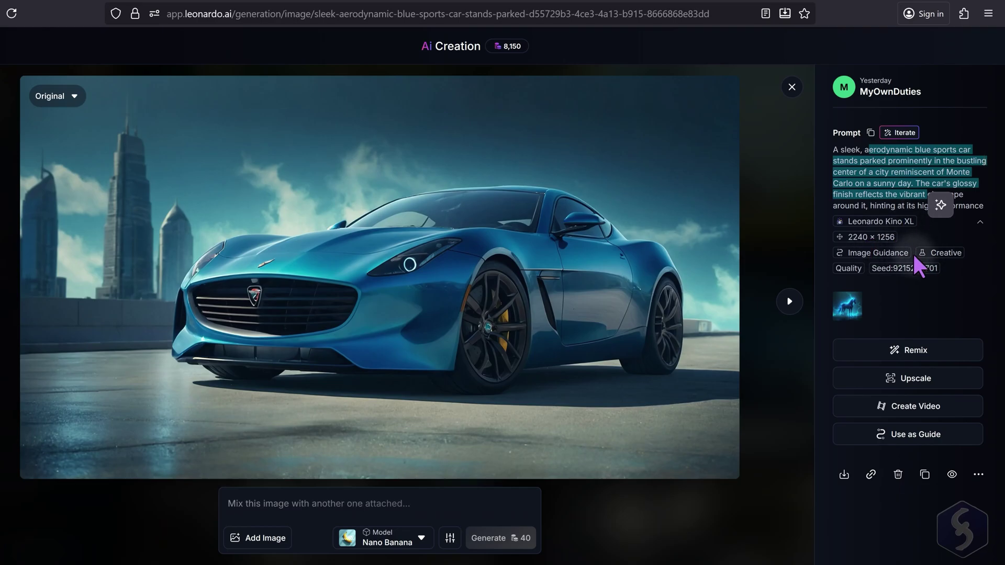
pyautogui.click(844, 475)
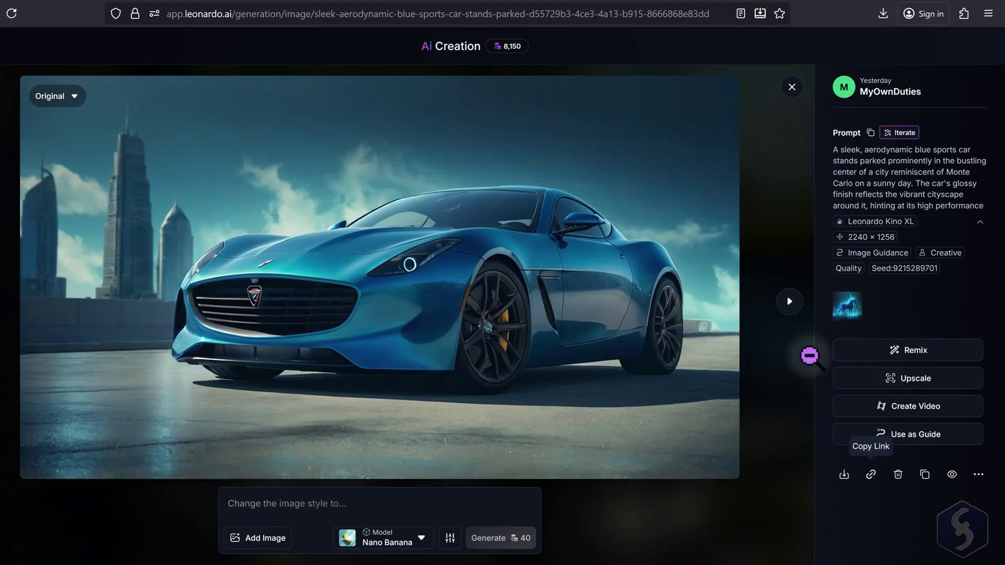
# - Remix the blue car prompt and remove its character reference image
pyautogui.click(929, 351)
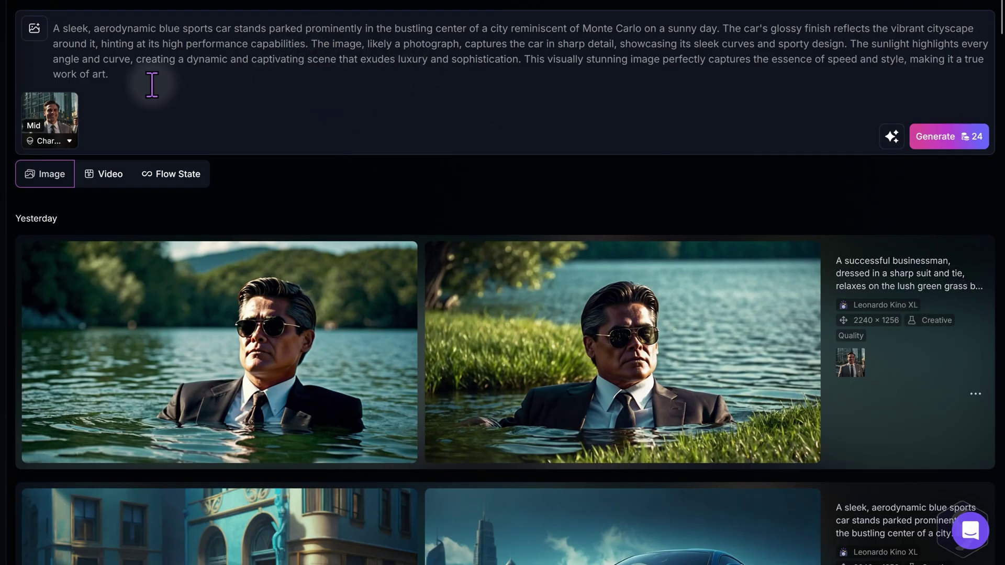
pyautogui.click(73, 99)
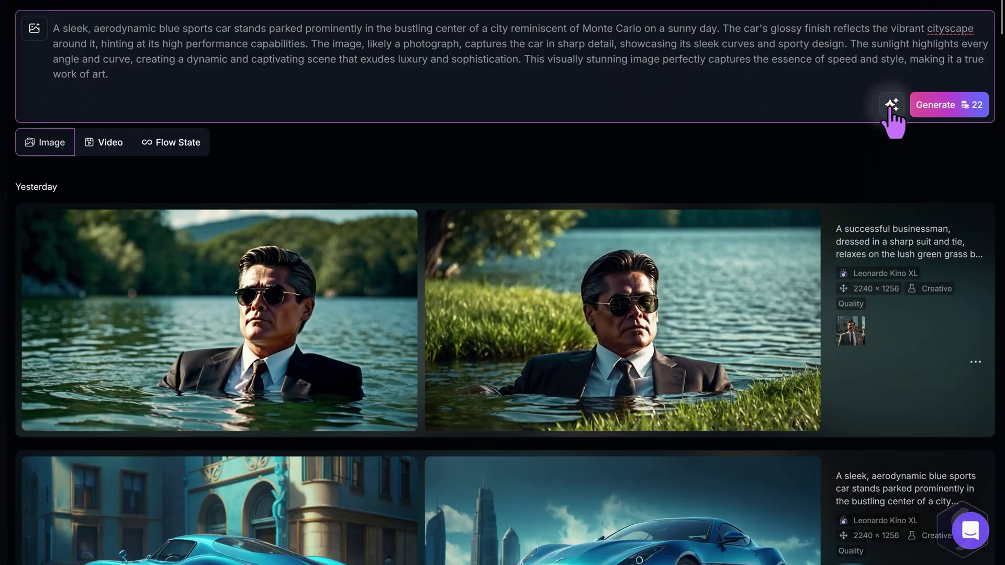
pyautogui.click(892, 104)
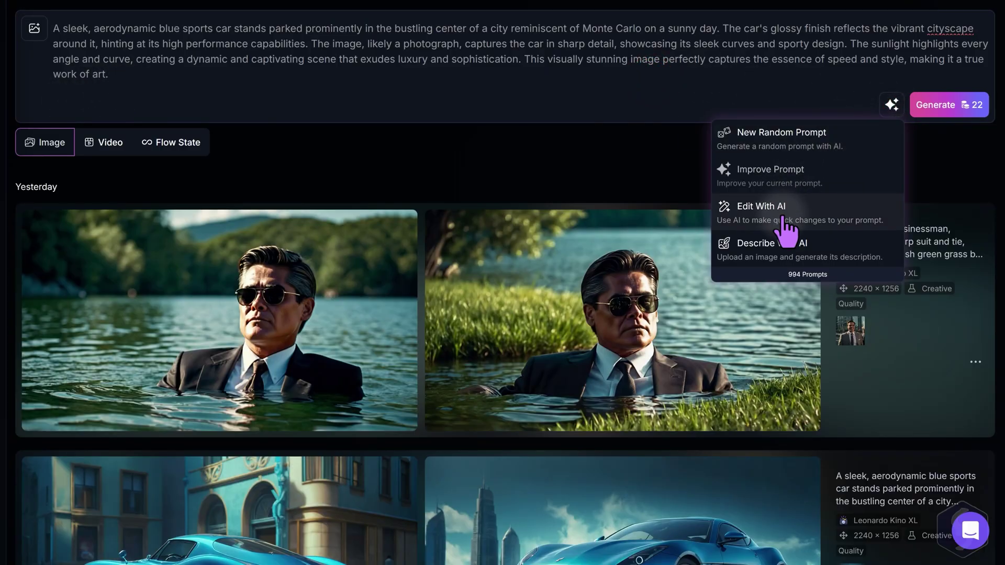
# - Use Edit With AI to change the car color to red in the prompt
pyautogui.click(786, 216)
pyautogui.click(666, 201)
pyautogui.write('change the color of the sports car from blue to red')
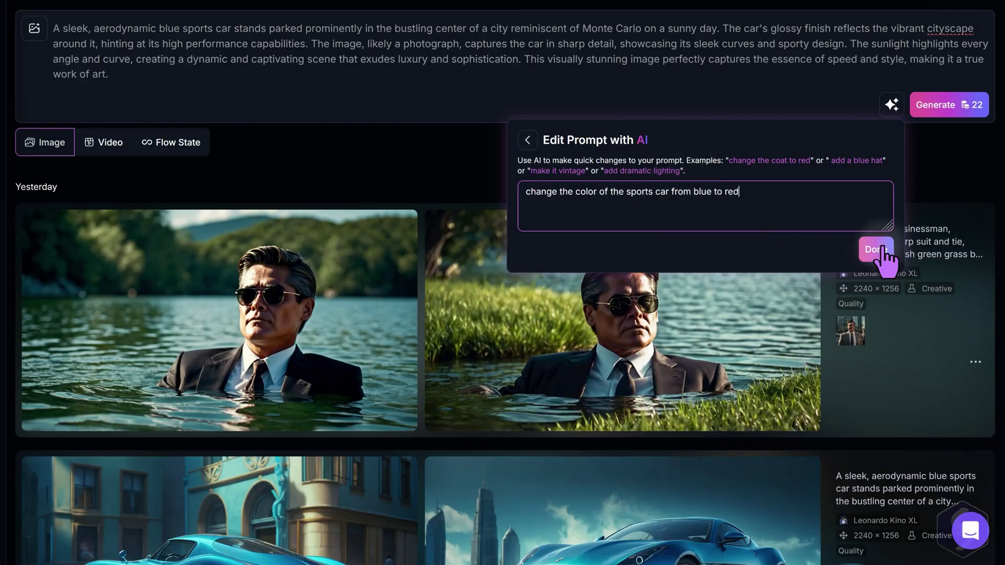
pyautogui.click(876, 249)
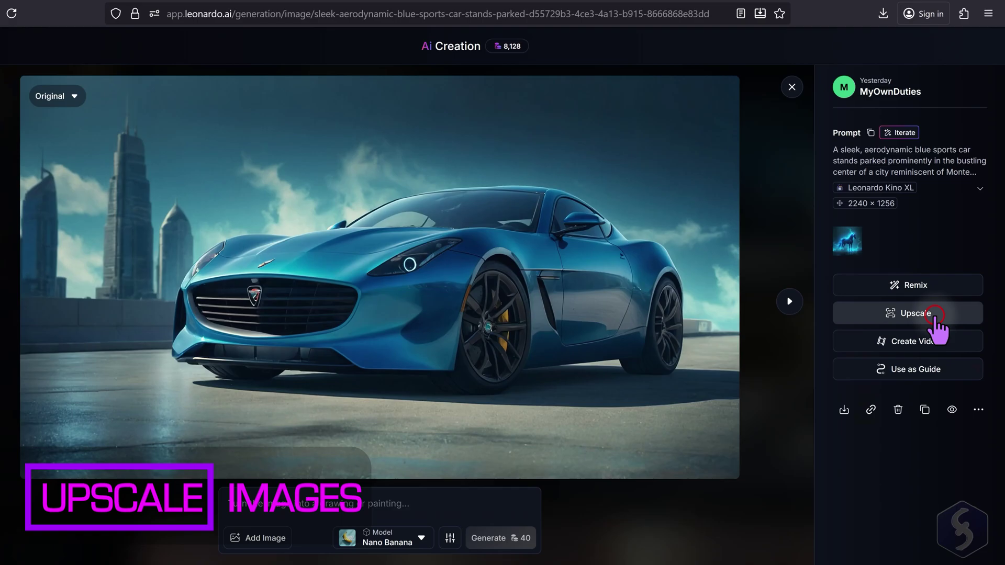
pyautogui.click(935, 313)
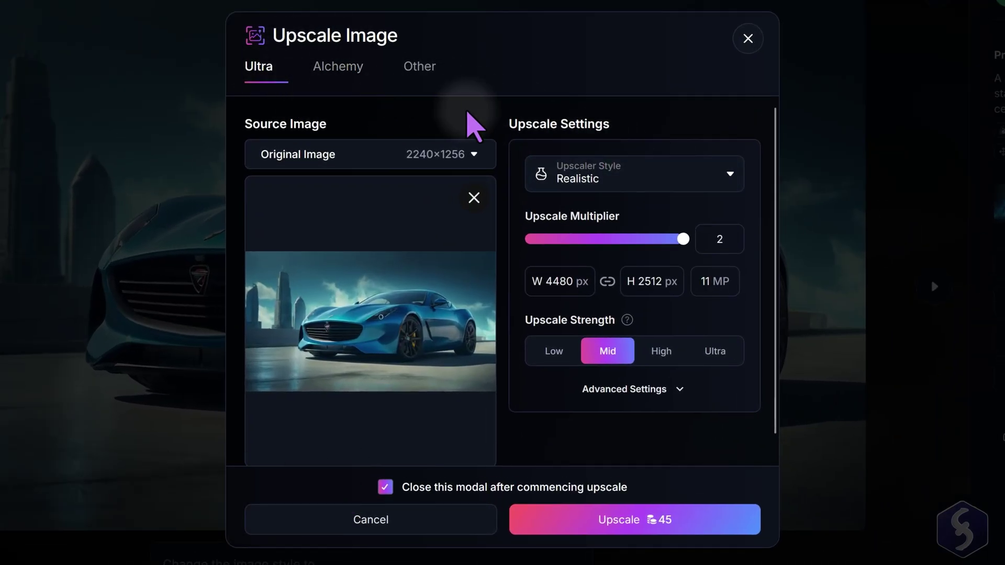
pyautogui.moveTo(684, 240); pyautogui.dragTo(688, 239)
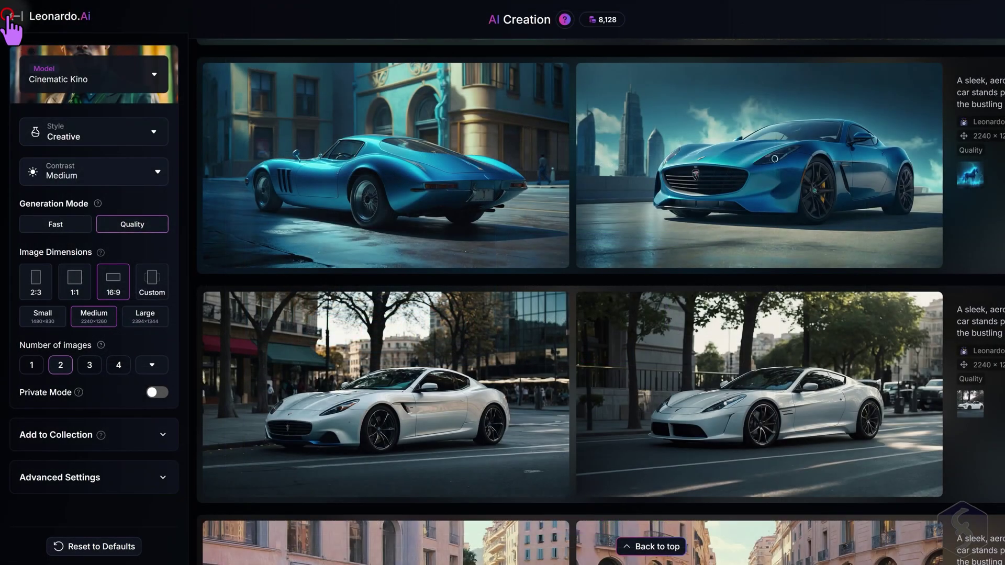
# - Load the blue sports car from Your Generations into the Universal Upscaler
pyautogui.click(10, 16)
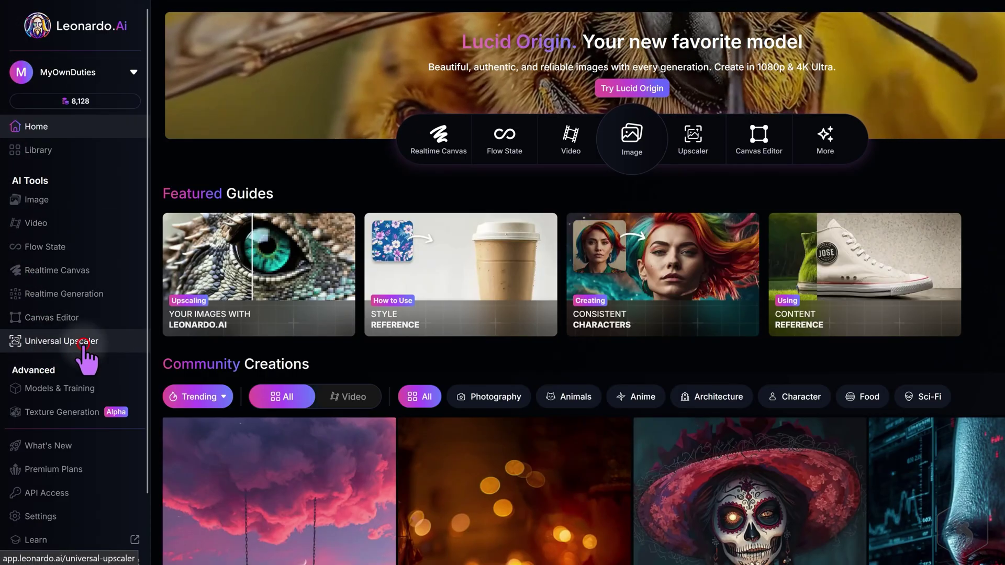
pyautogui.click(35, 346)
pyautogui.click(110, 106)
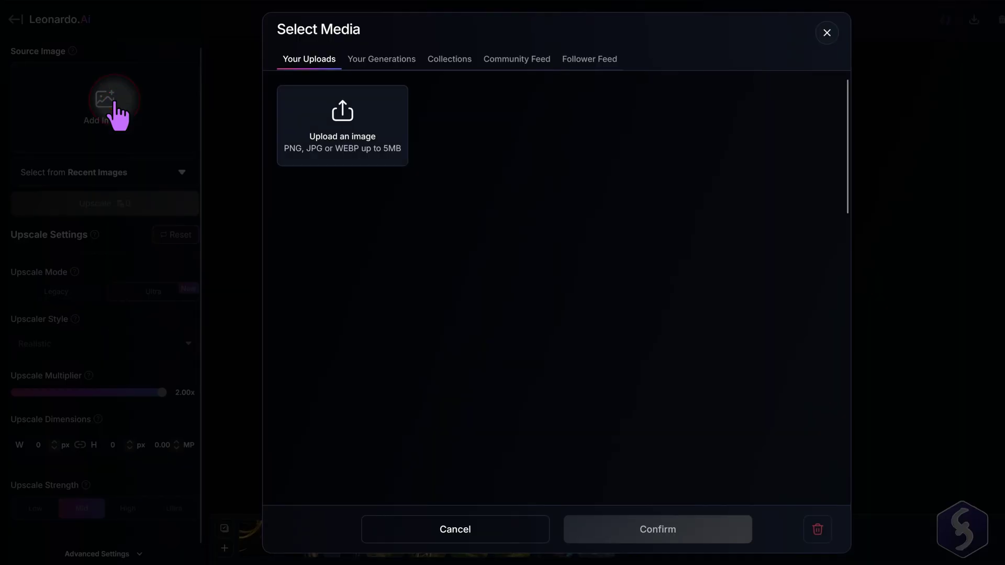
pyautogui.click(382, 59)
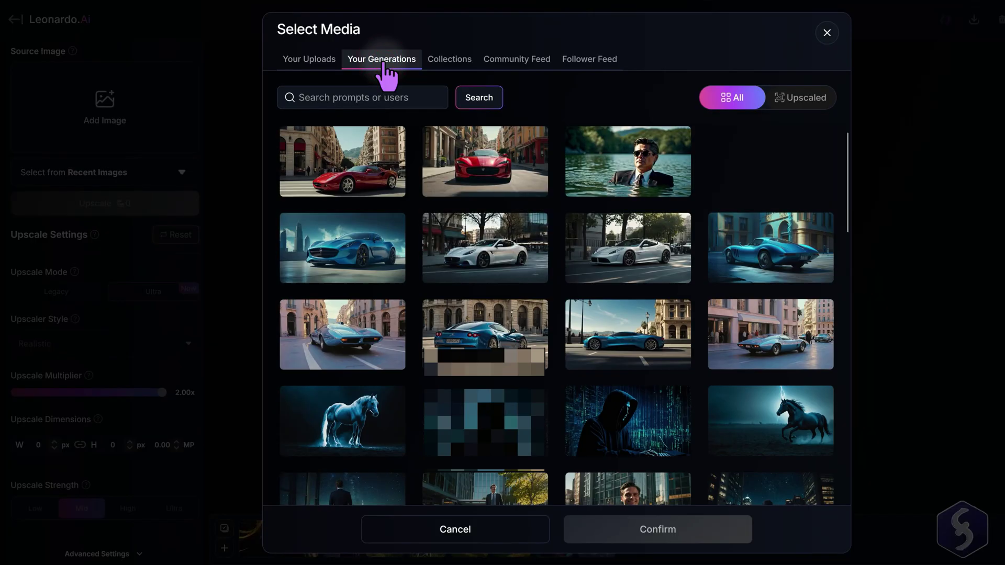
pyautogui.click(485, 247)
pyautogui.click(658, 530)
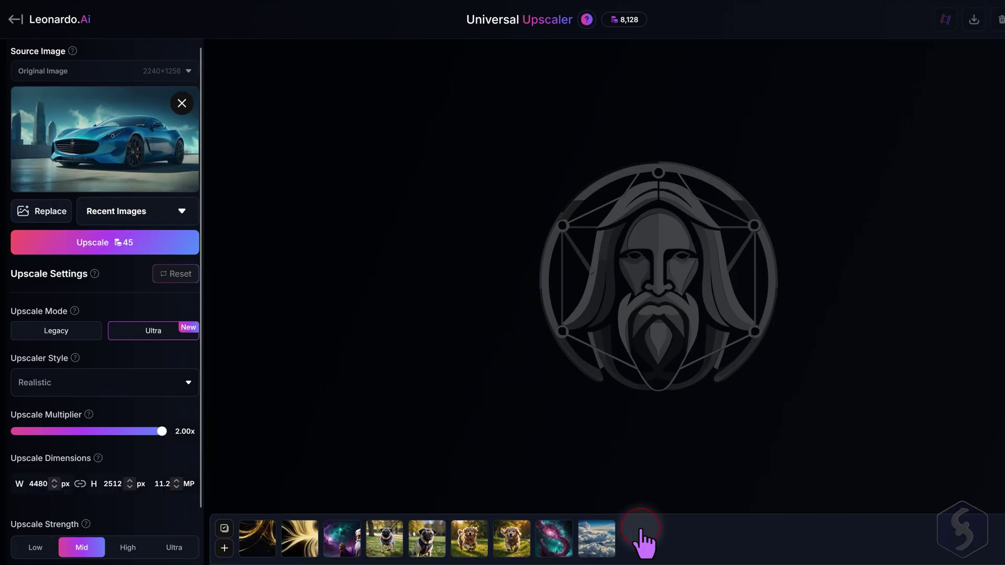
# - Upscale the car 2x in Legacy mode and compare before and after
pyautogui.click(56, 330)
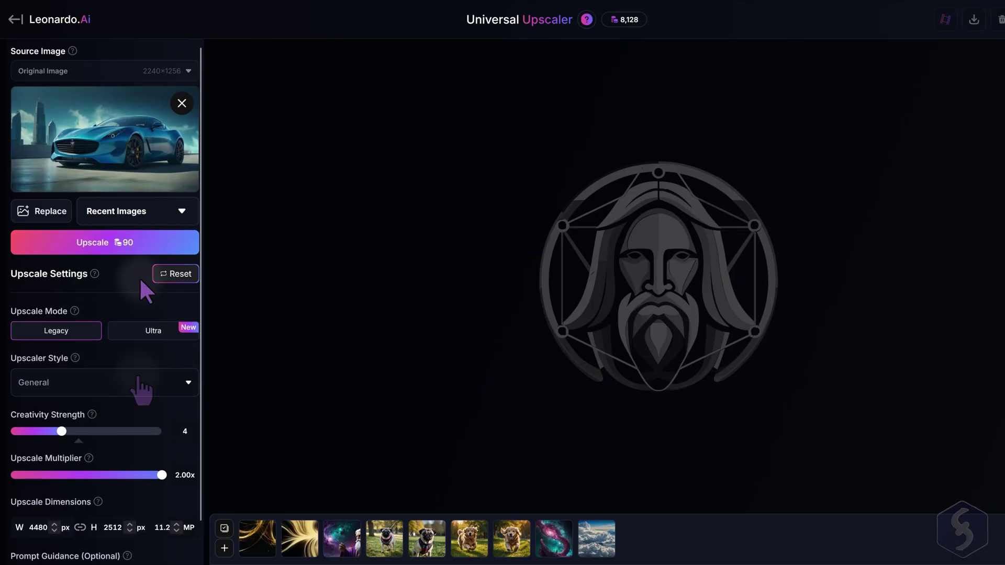
pyautogui.click(119, 241)
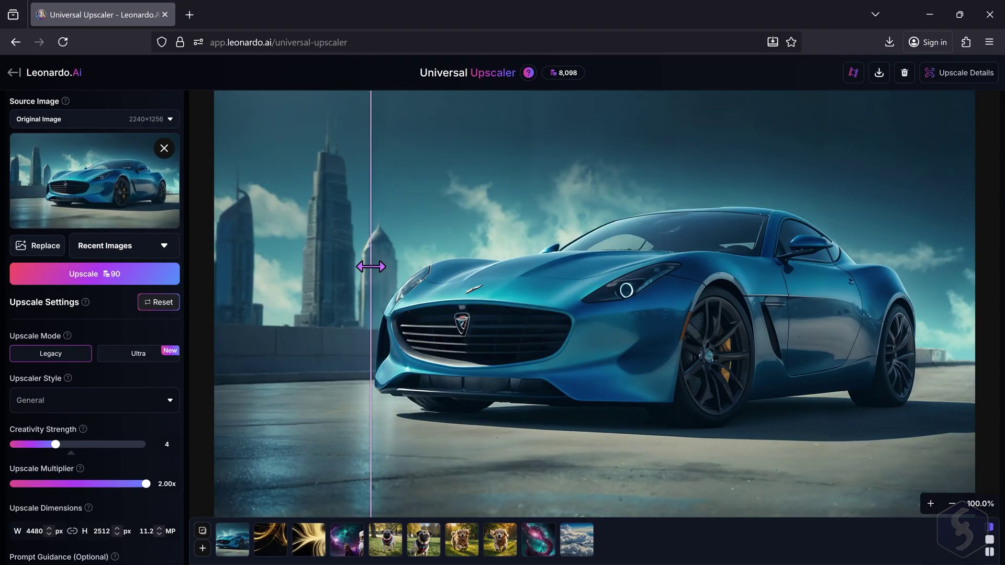
pyautogui.moveTo(374, 283)
pyautogui.mouseDown()
pyautogui.moveTo(785, 263)
pyautogui.moveTo(600, 261)
pyautogui.mouseUp()
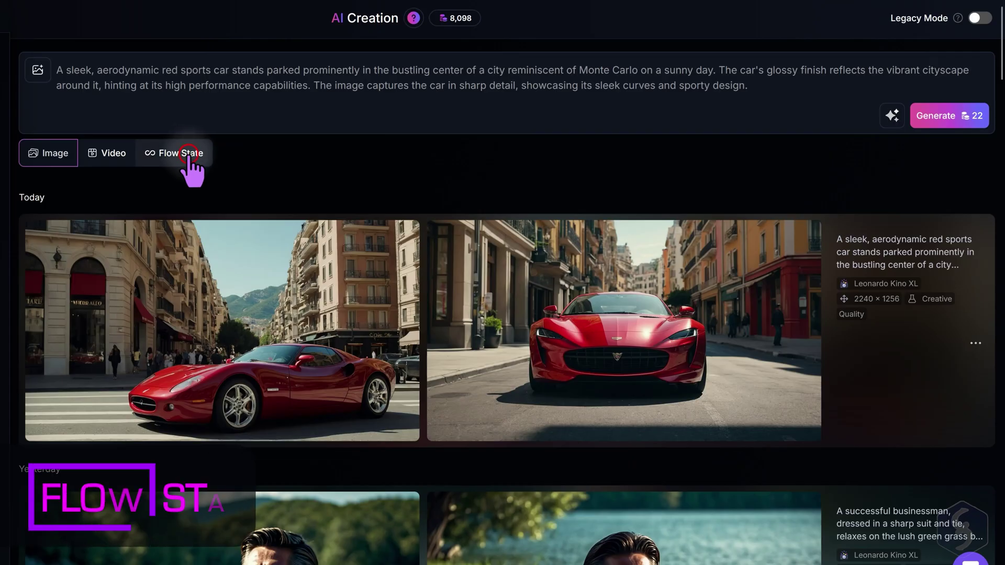
# - Start Flow State generation from an AI-expanded snowy Alps skier prompt
pyautogui.click(193, 157)
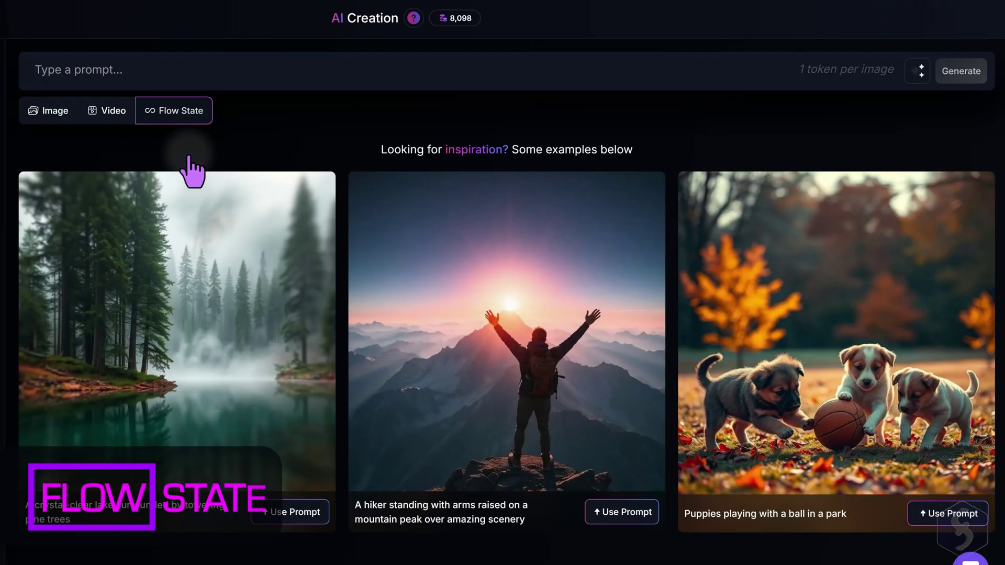
pyautogui.click(208, 71)
pyautogui.write('A sunny day in the snowy Alps')
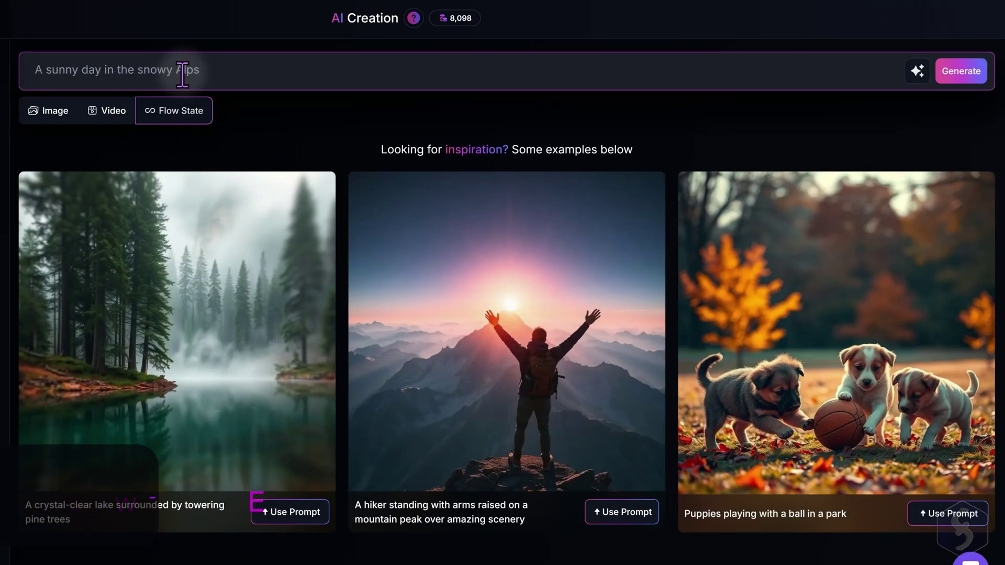
pyautogui.click(916, 71)
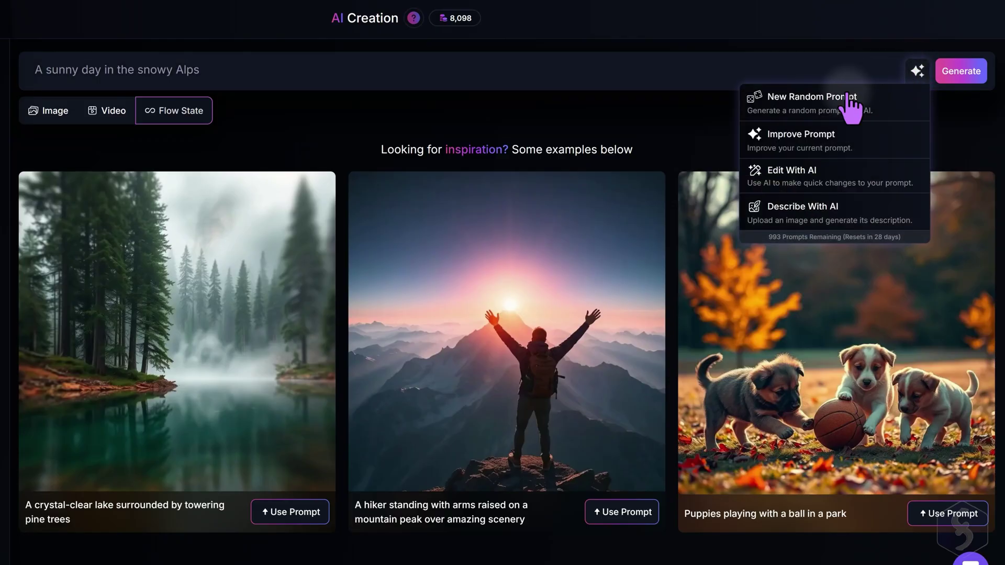
pyautogui.click(817, 142)
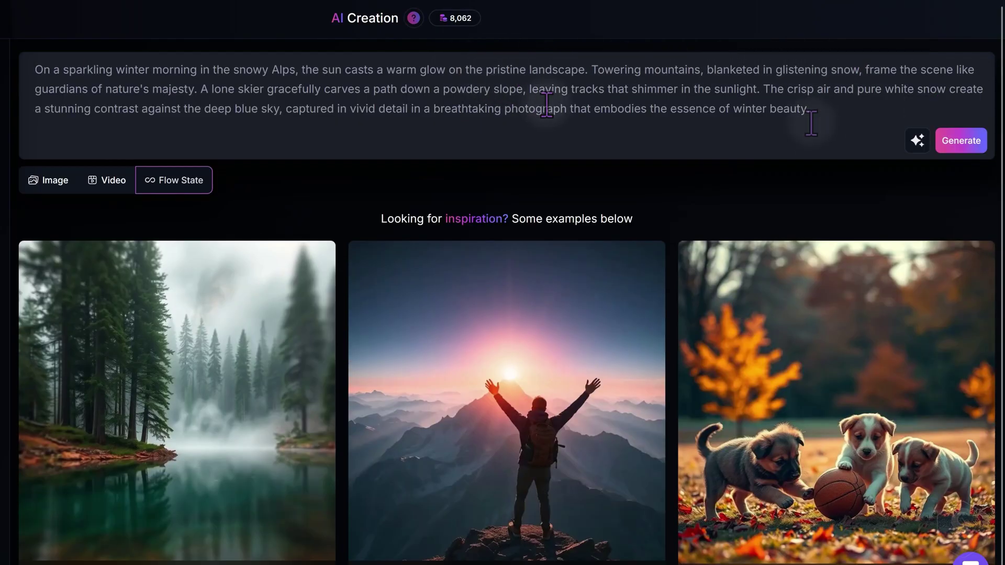
pyautogui.click(962, 141)
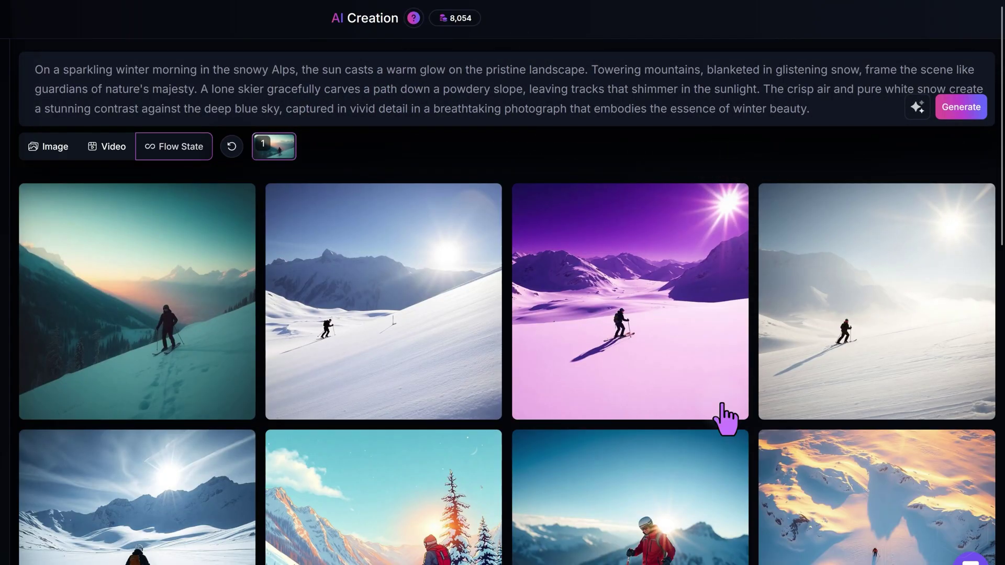
pyautogui.scroll(-1, 727, 417)
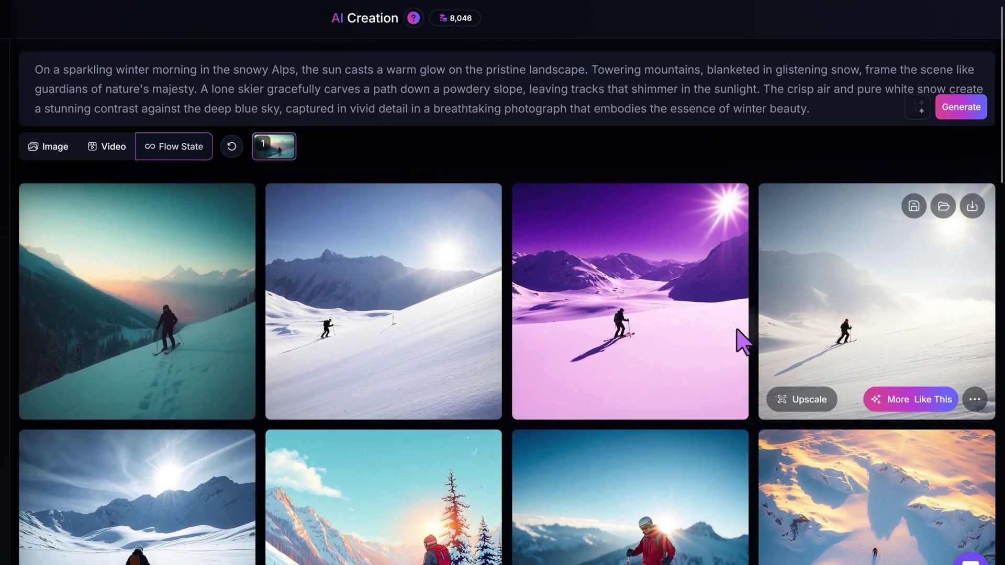
pyautogui.scroll(-3, 754, 377)
pyautogui.scroll(-1, 762, 378)
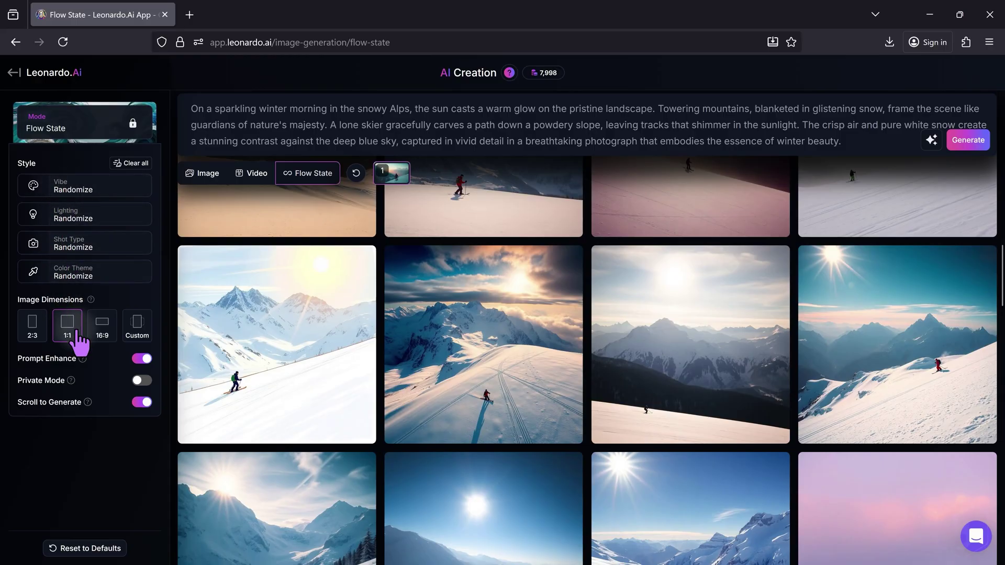
# - Browse the Vibe, Lighting and Shot Type style presets
pyautogui.click(95, 189)
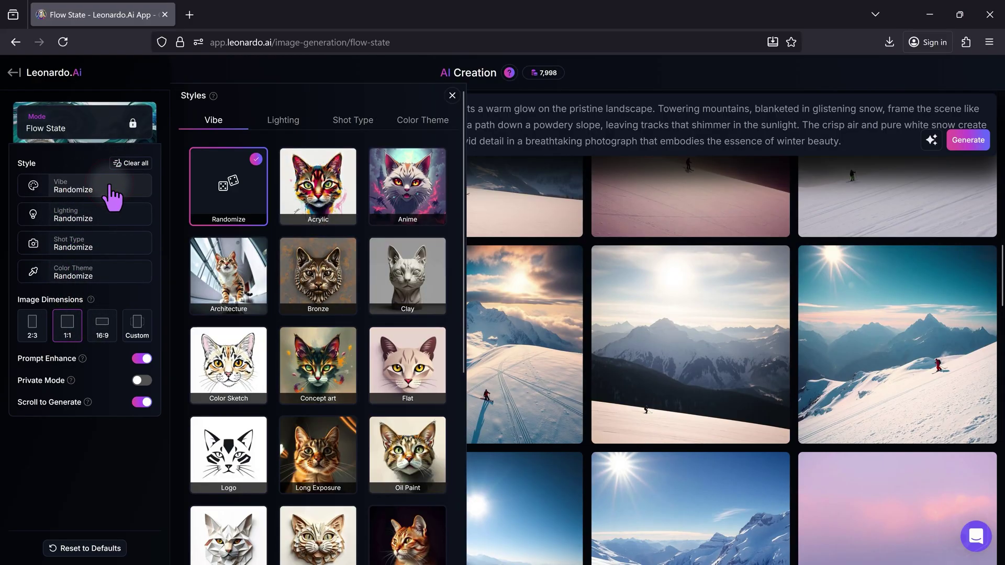
pyautogui.click(117, 215)
pyautogui.click(120, 244)
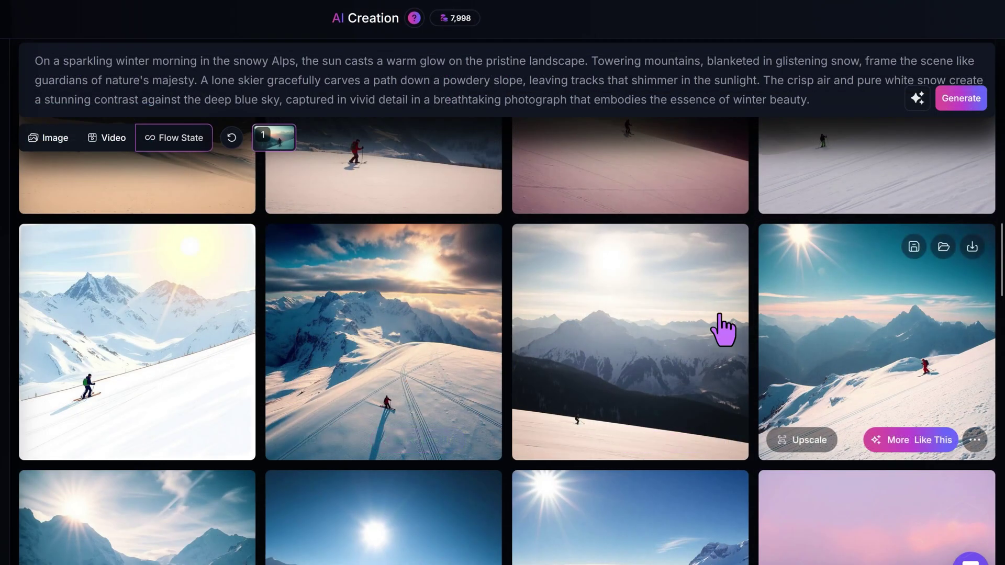
pyautogui.scroll(-3, 417, 338)
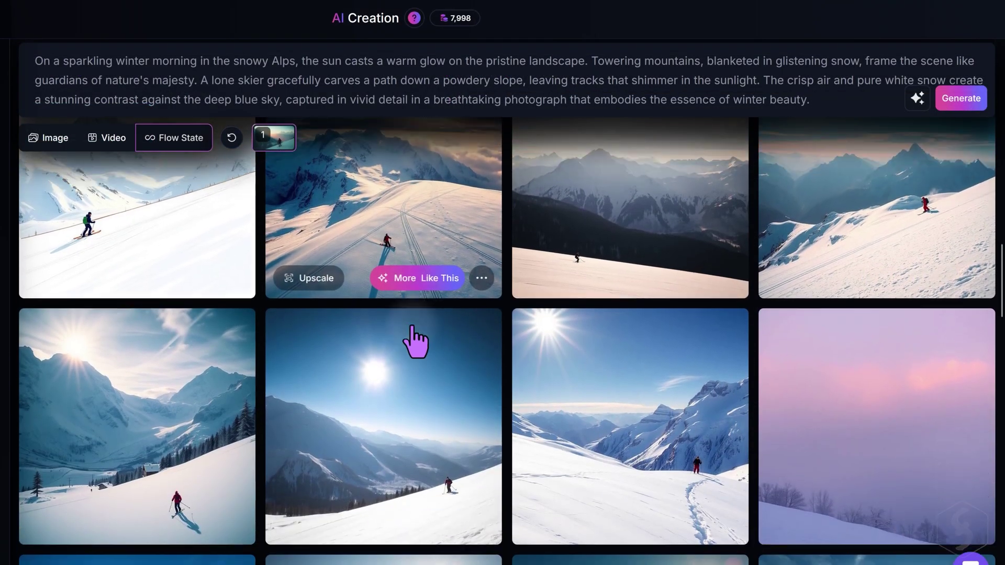
pyautogui.scroll(3, 417, 409)
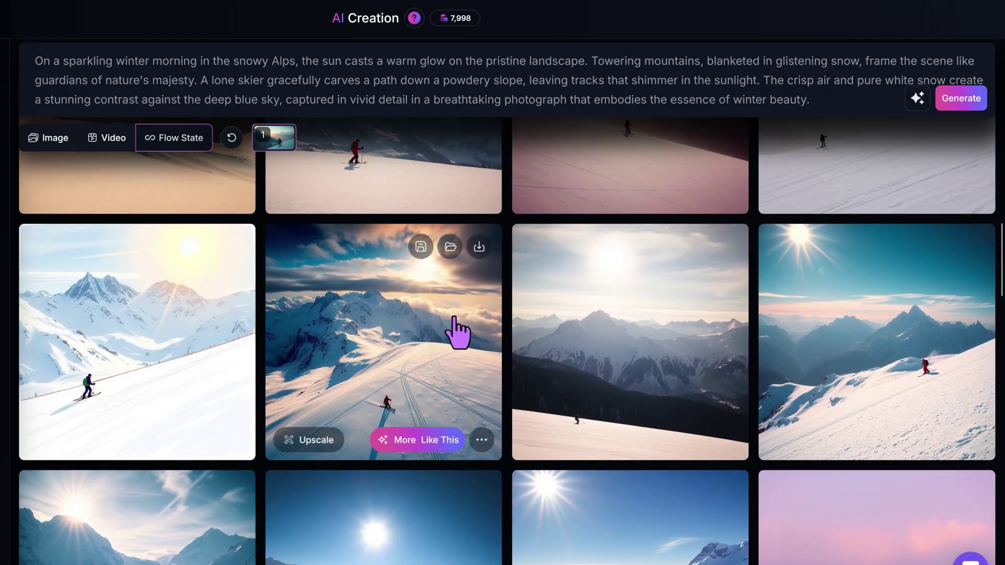
# - Save the aerial skier and teal mountain skier images to the library
pyautogui.click(423, 250)
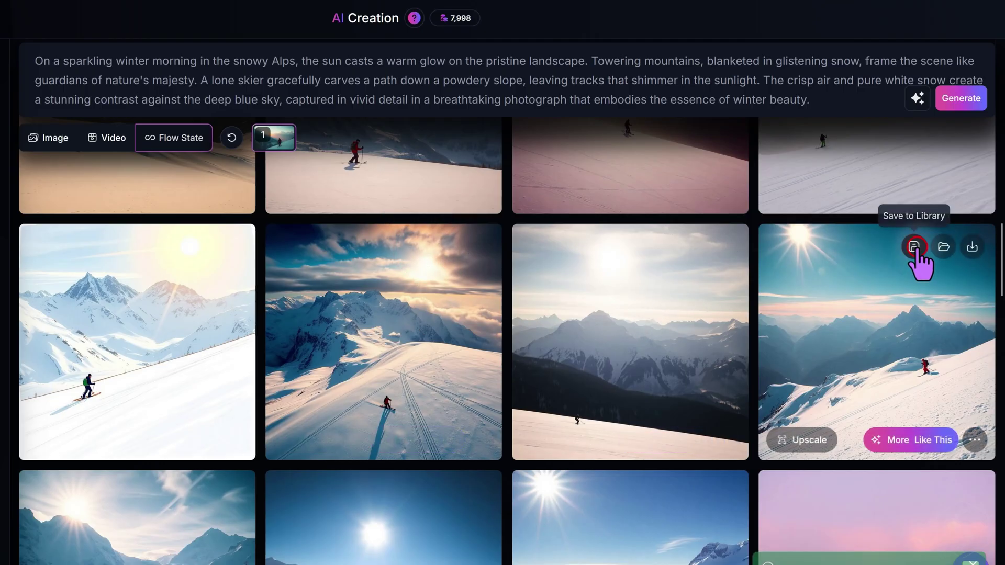
pyautogui.click(916, 249)
pyautogui.scroll(-2, 713, 300)
pyautogui.scroll(2, 713, 300)
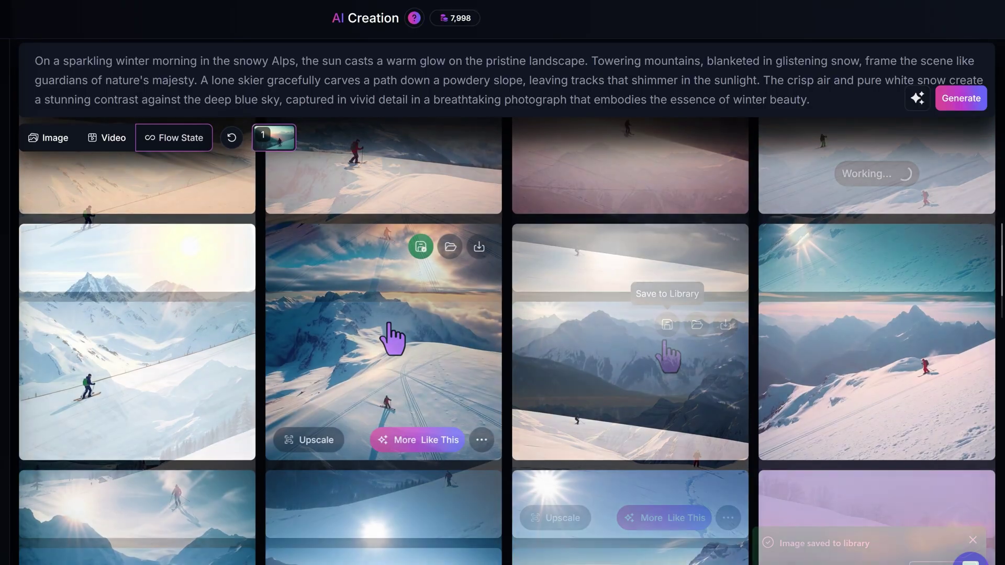
# - View the aerial skier image full size and request an AI description from its more-actions menu
pyautogui.click(401, 339)
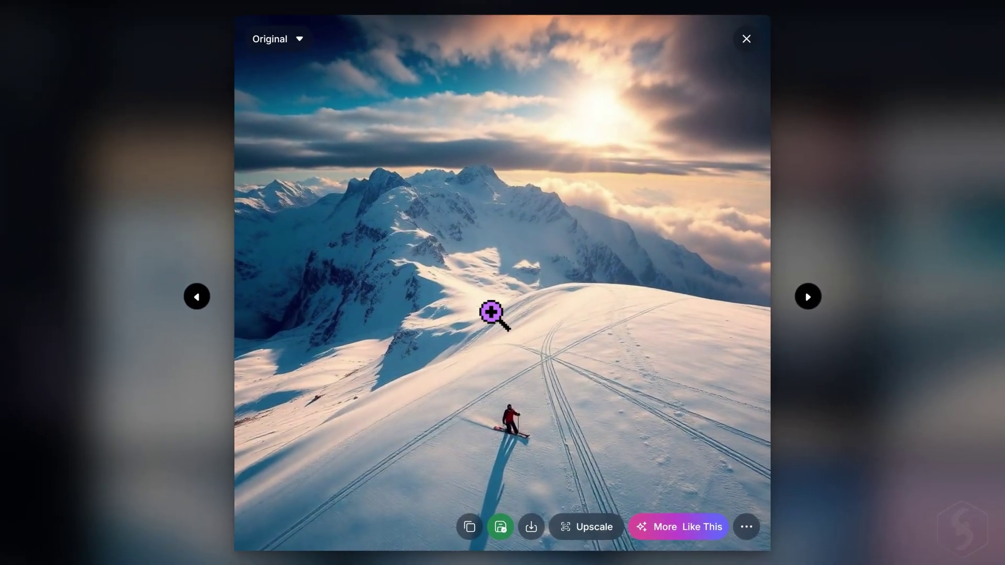
pyautogui.click(748, 527)
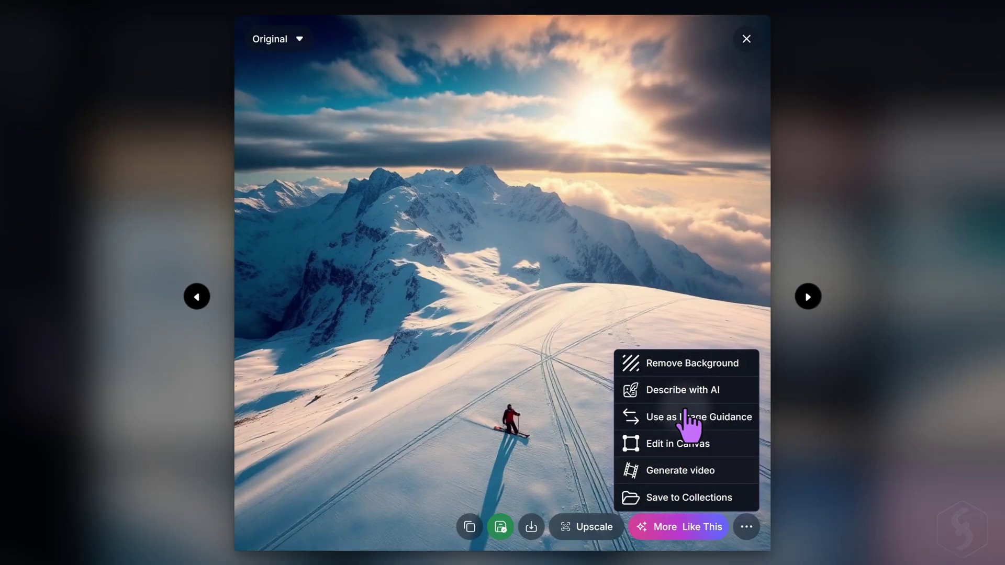
pyautogui.click(700, 390)
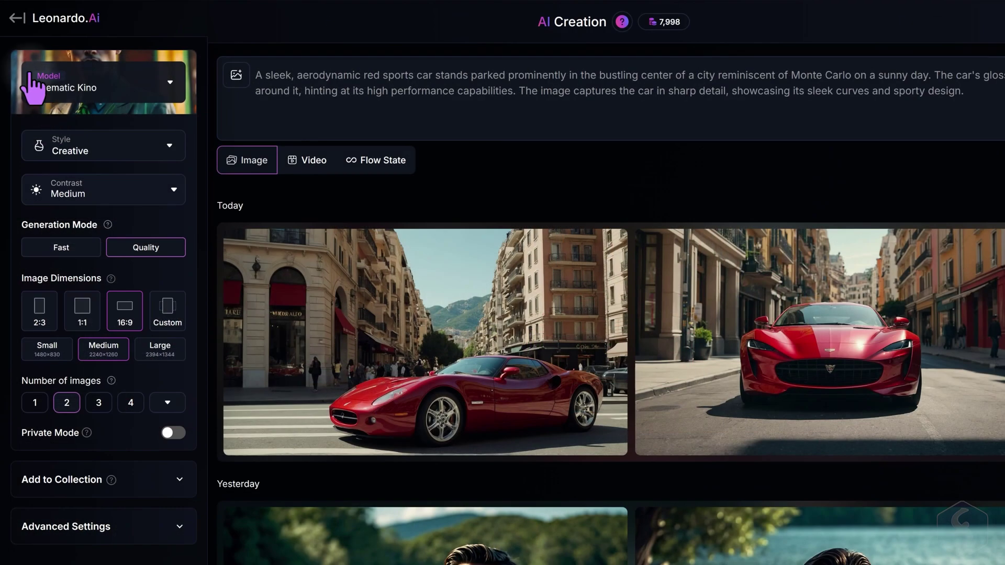
# - Leave image creation, browse the Library of generated images, then return Home
pyautogui.click(17, 17)
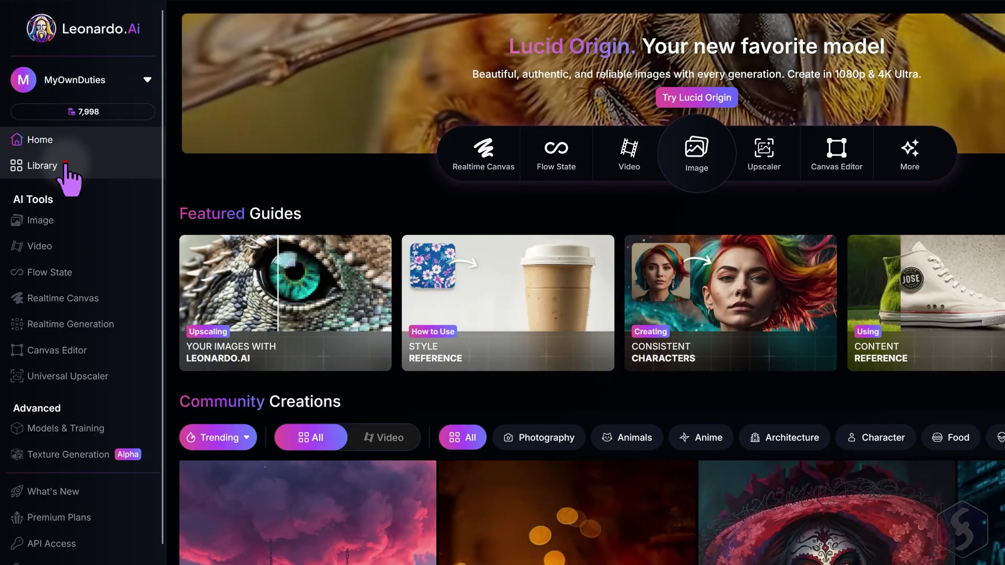
pyautogui.click(41, 166)
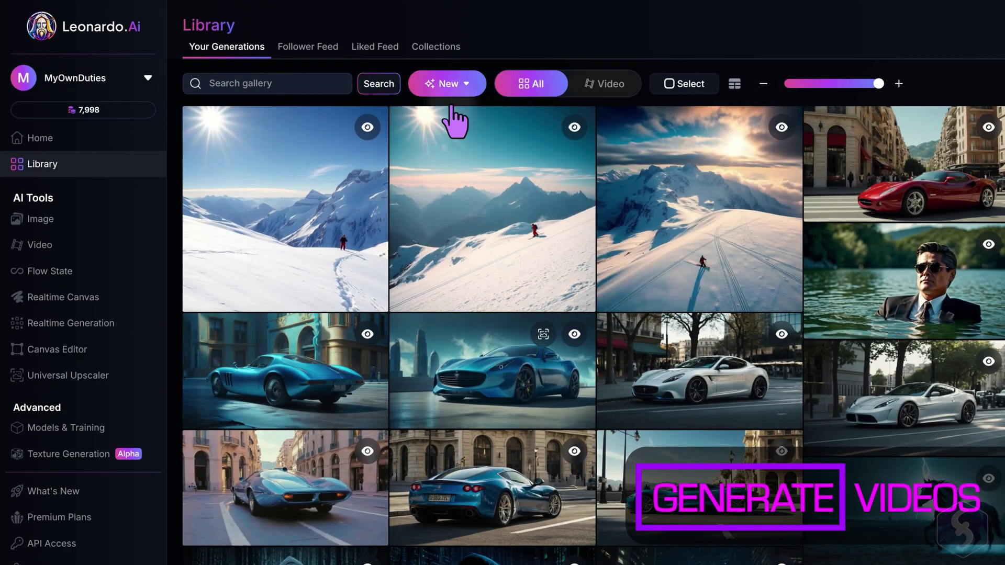
pyautogui.click(57, 142)
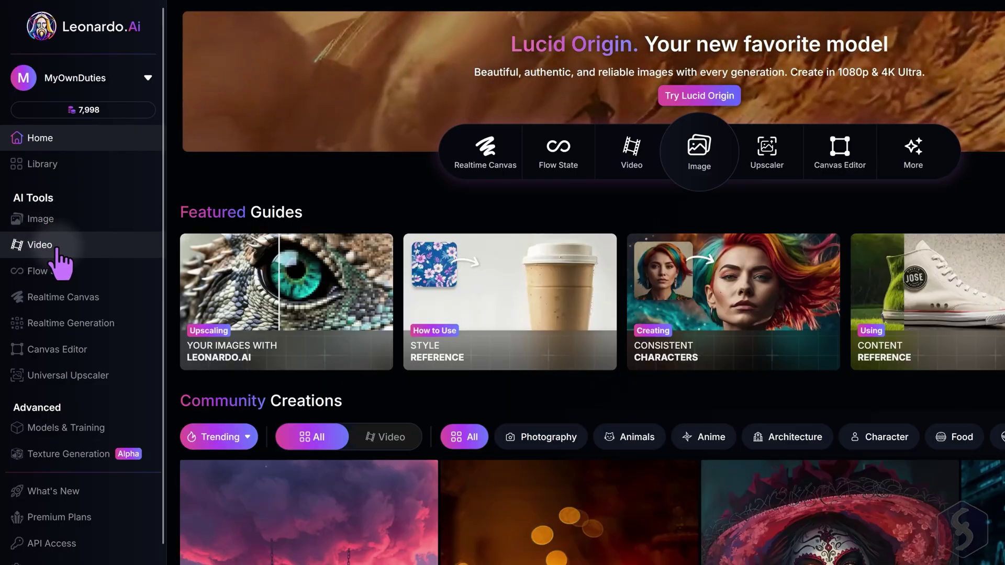
# - Switch the video generation model to Veo 3.1 for the dolphin prompt
pyautogui.click(40, 245)
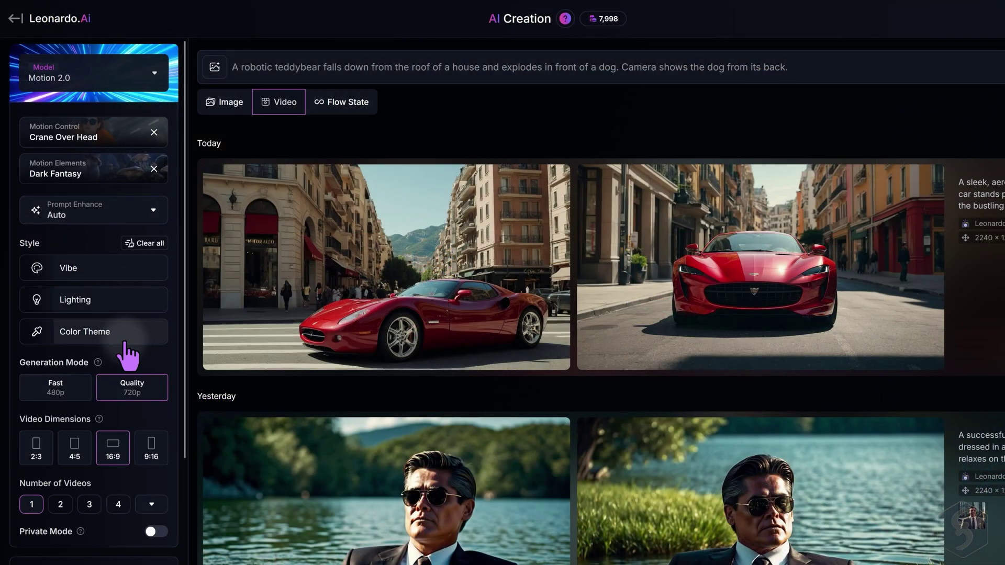
pyautogui.click(159, 71)
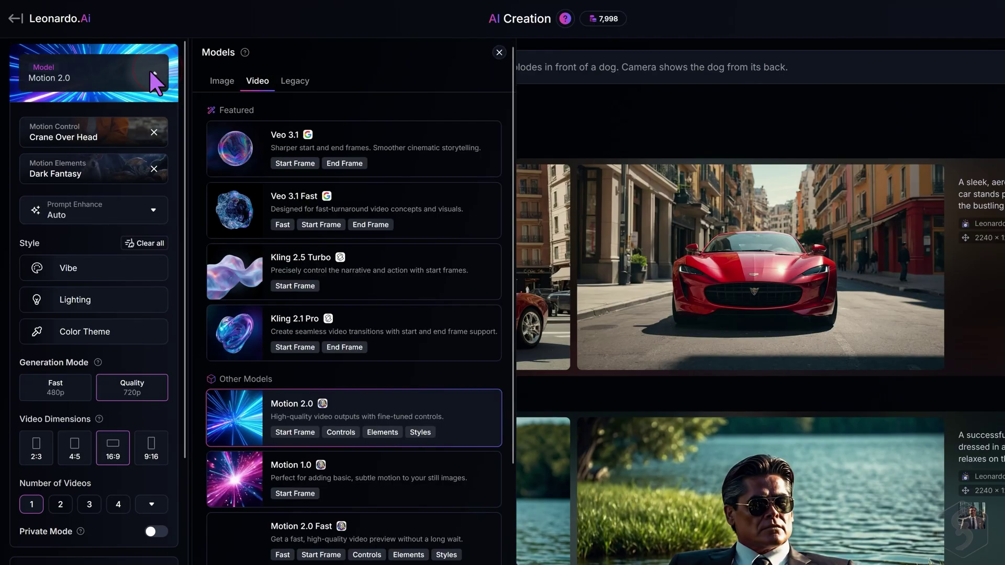
pyautogui.click(155, 70)
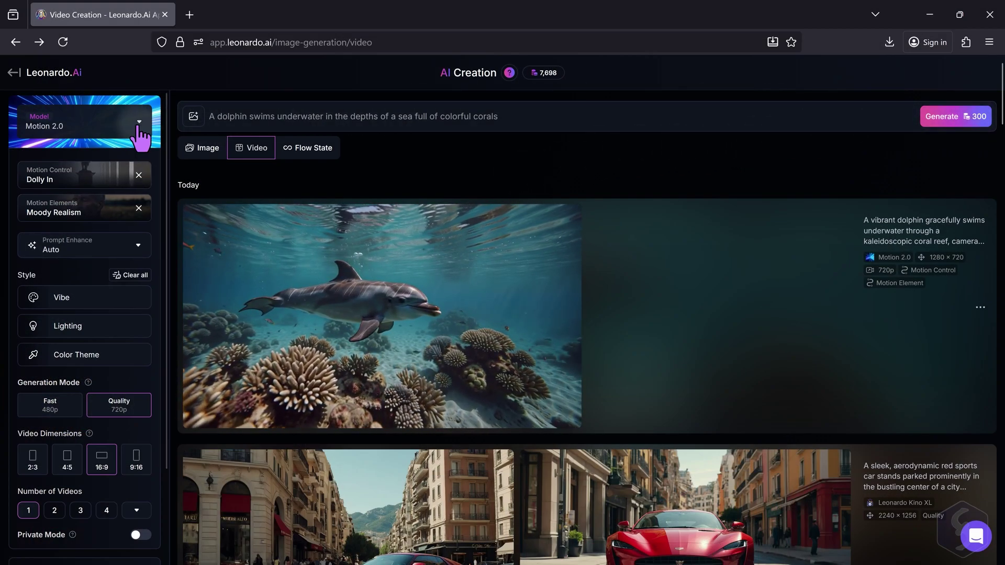
pyautogui.click(139, 126)
pyautogui.click(302, 195)
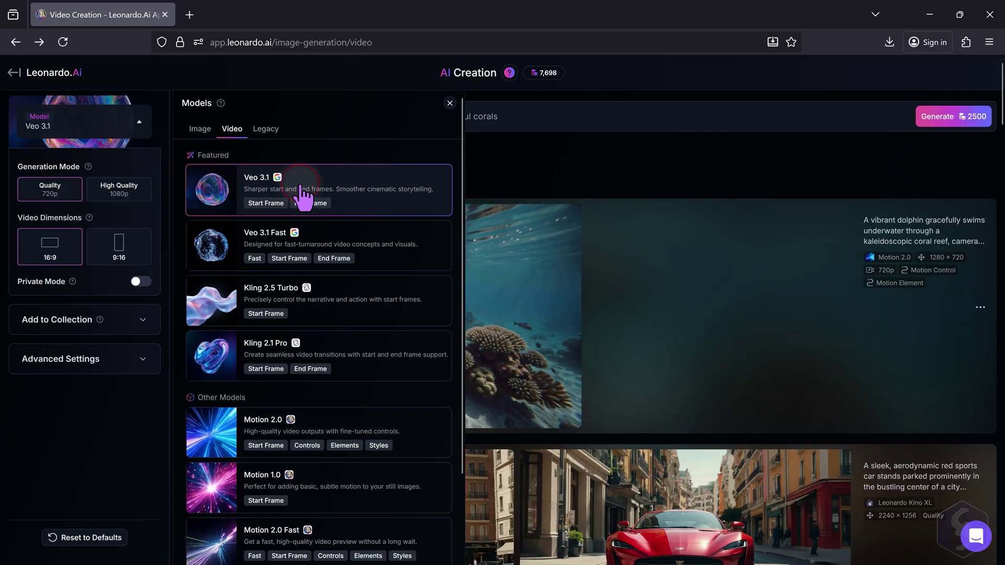
pyautogui.click(480, 172)
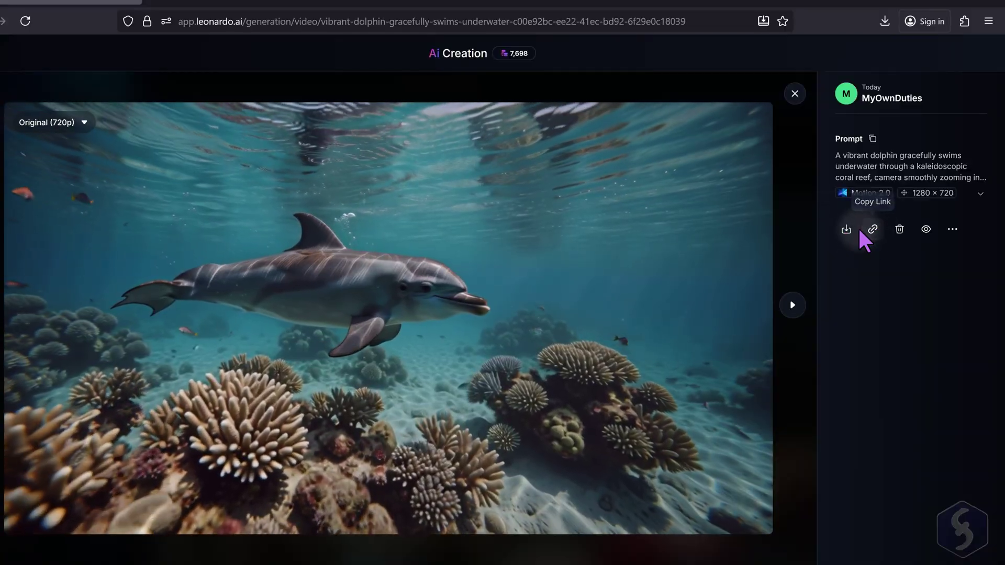
# - Download the generated dolphin video as an mp4 file
pyautogui.click(847, 229)
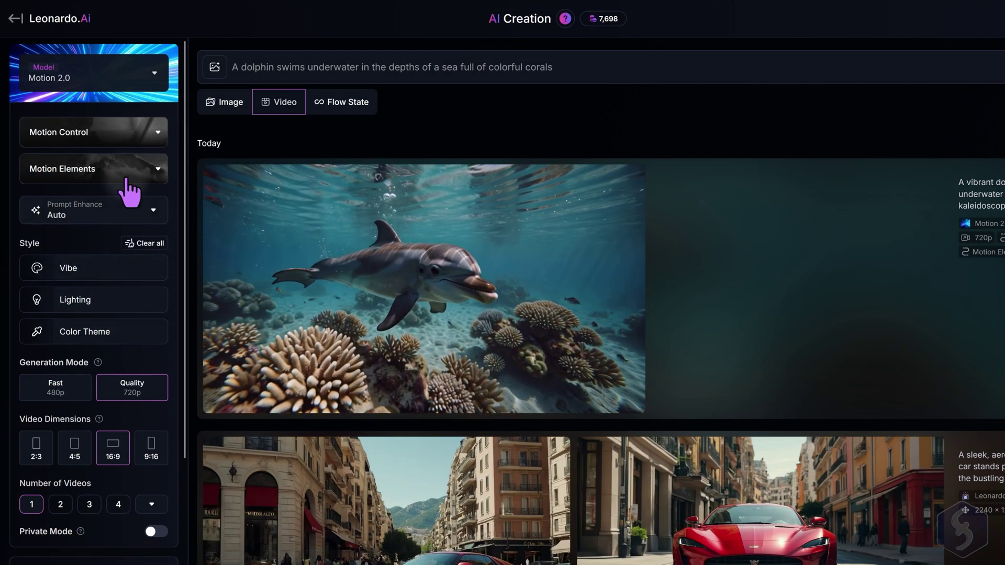
# - Choose the Motion 2.0 video model and browse the camera motion presets for Tilt Down
pyautogui.click(148, 72)
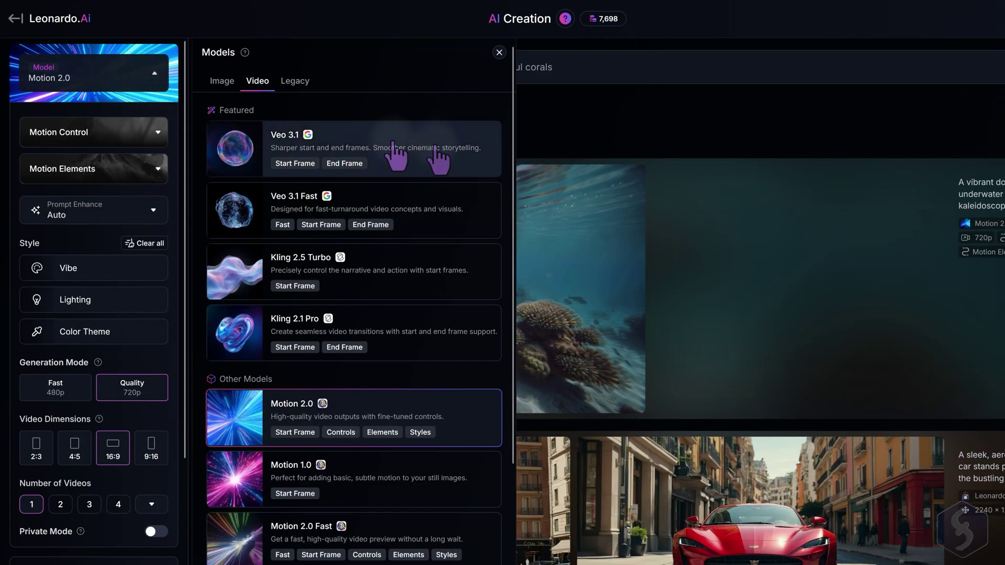
pyautogui.click(393, 146)
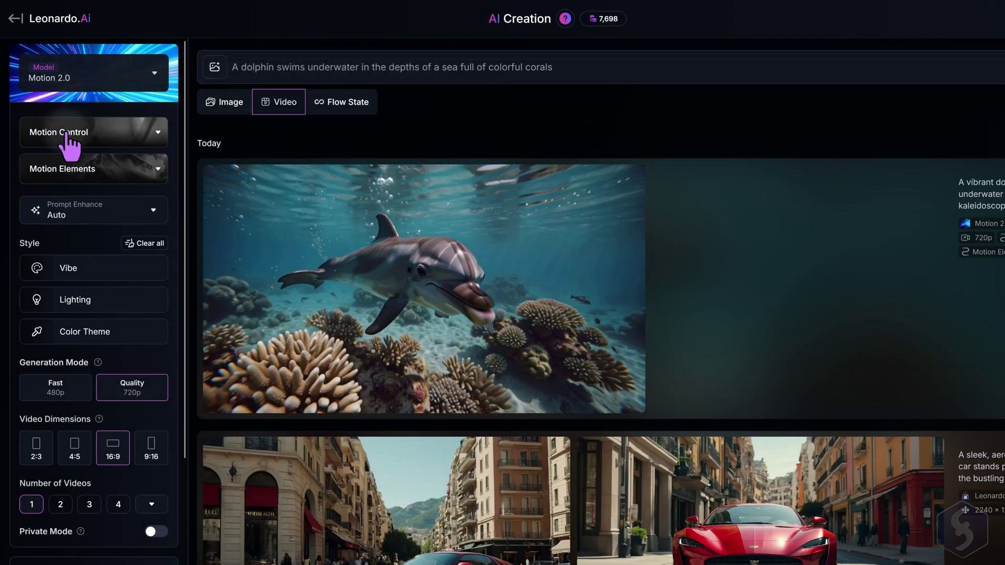
pyautogui.click(148, 134)
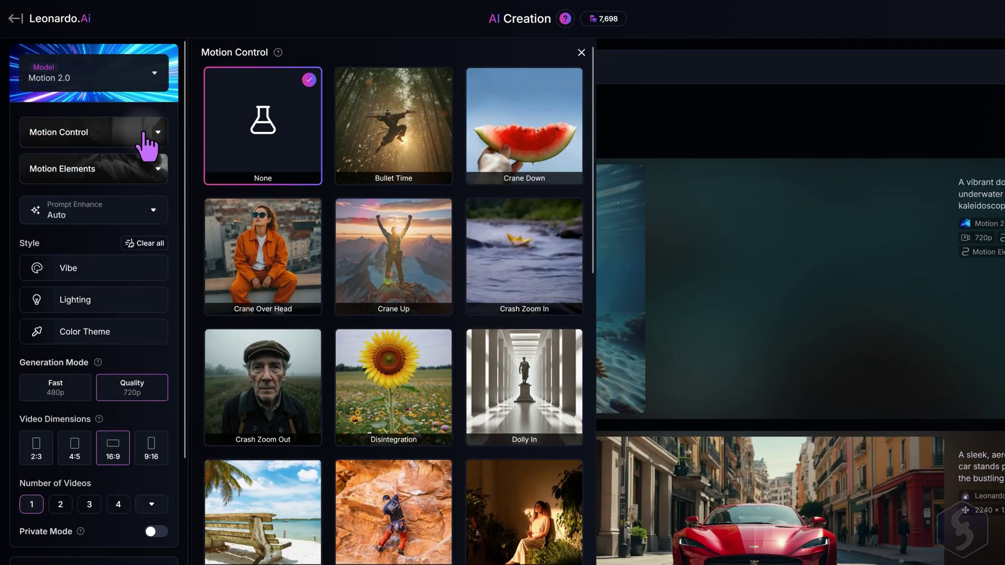
pyautogui.scroll(-10, 393, 275)
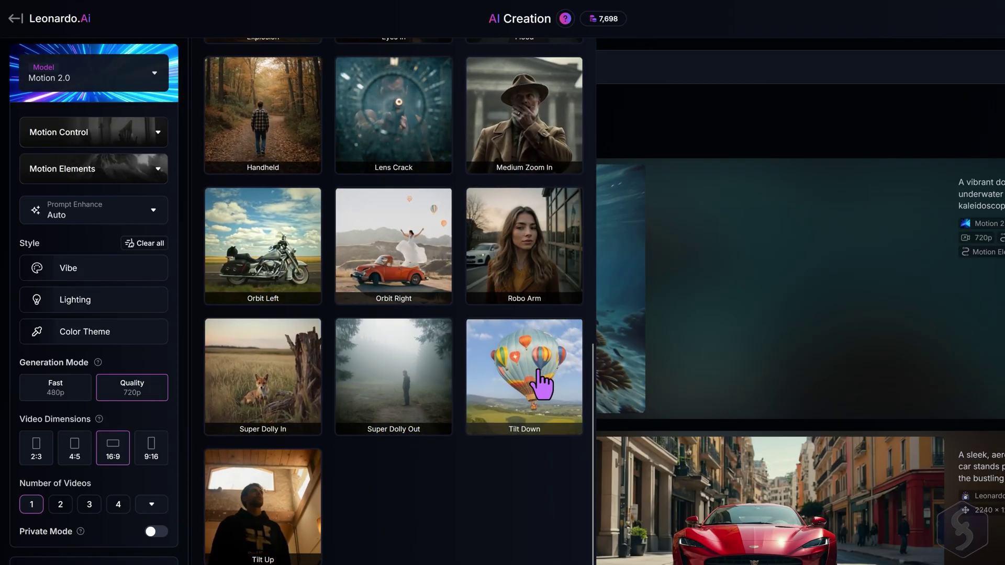
pyautogui.click(127, 169)
pyautogui.click(146, 170)
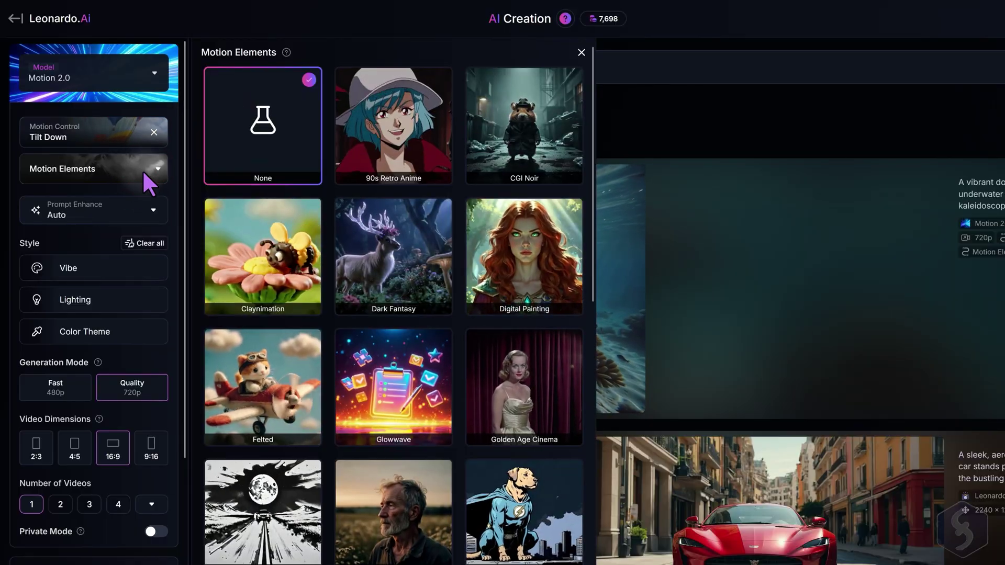
pyautogui.scroll(-10, 393, 315)
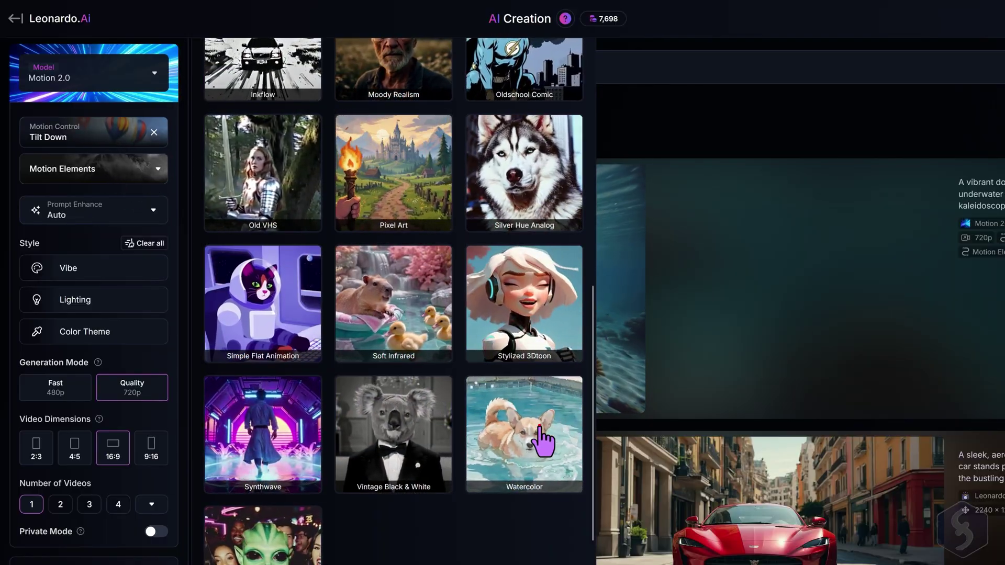
pyautogui.click(541, 431)
pyautogui.click(953, 72)
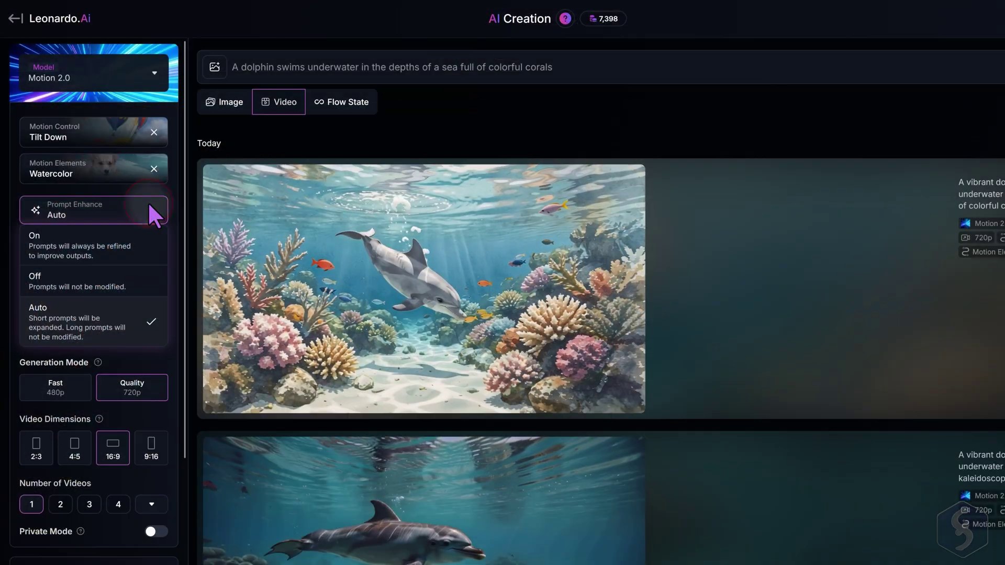
pyautogui.click(156, 214)
pyautogui.scroll(-1, 89, 228)
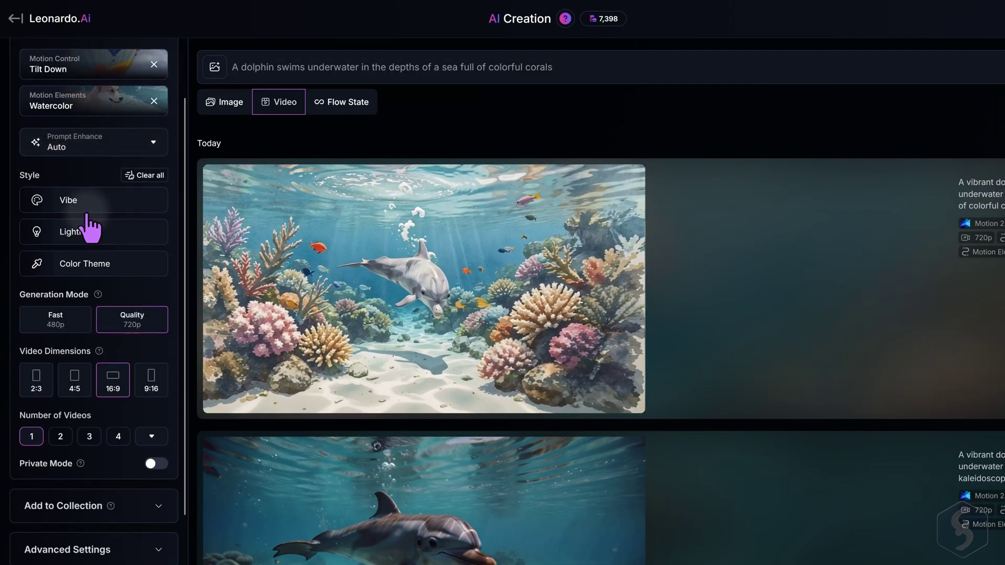
pyautogui.click(93, 203)
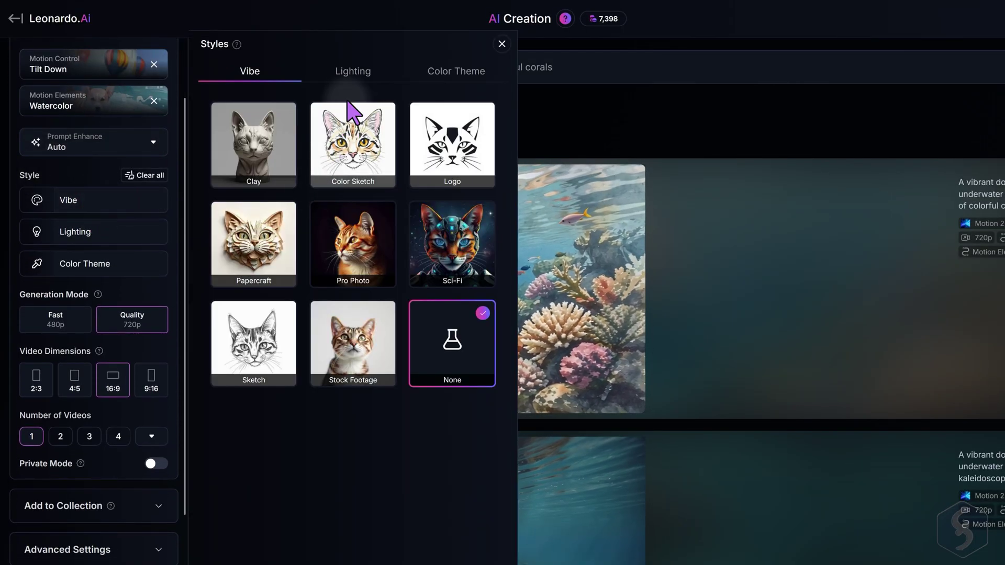
pyautogui.click(364, 71)
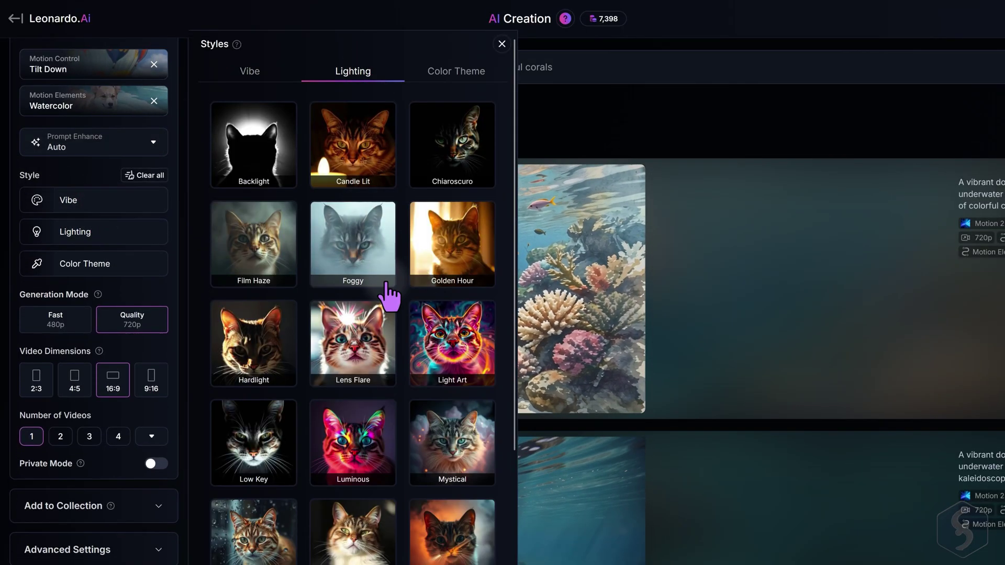
pyautogui.click(457, 72)
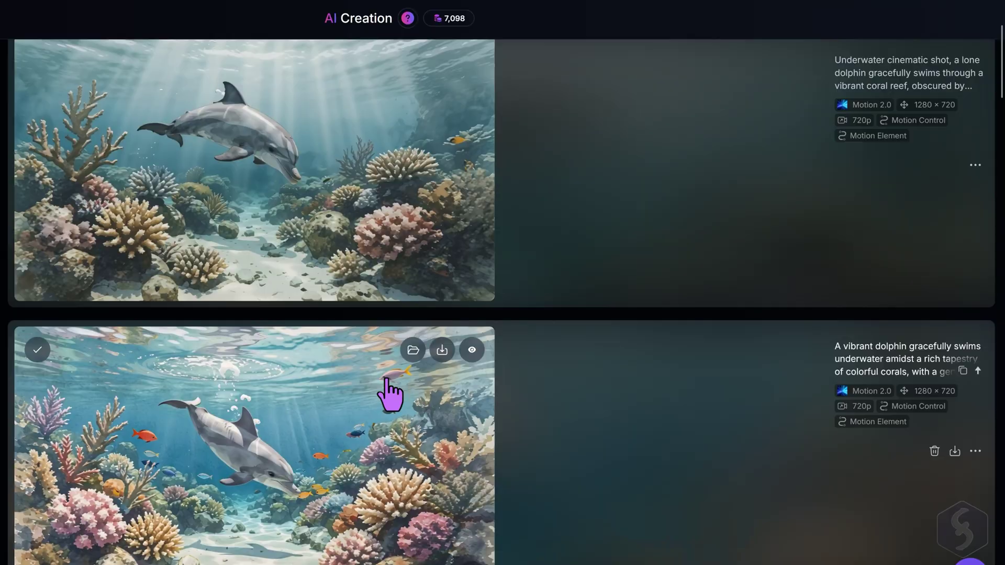
pyautogui.scroll(-2, 430, 216)
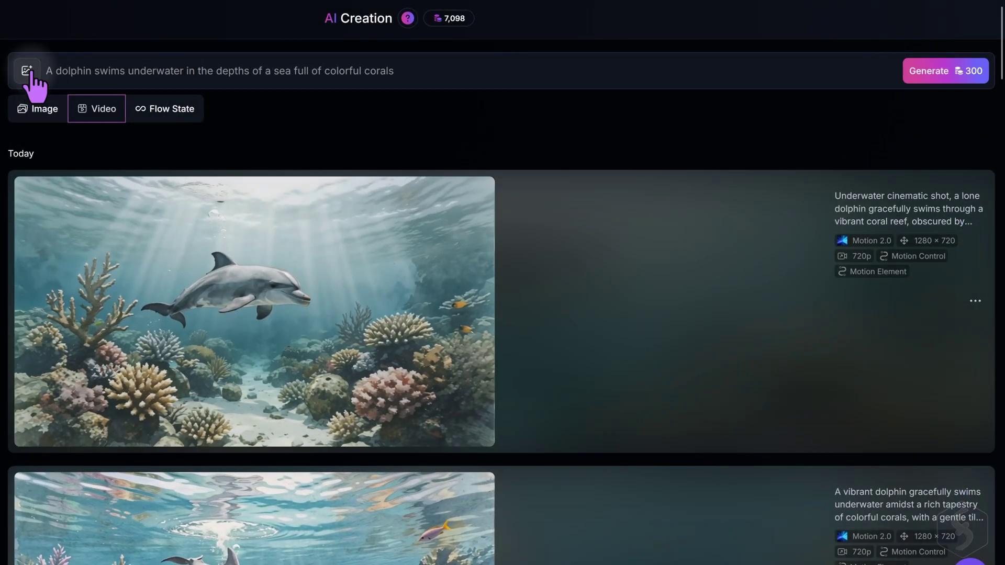
# - Upload SunsetDolphin.png as the start frame and generate the dolphin-and-goldfishes video
pyautogui.click(28, 71)
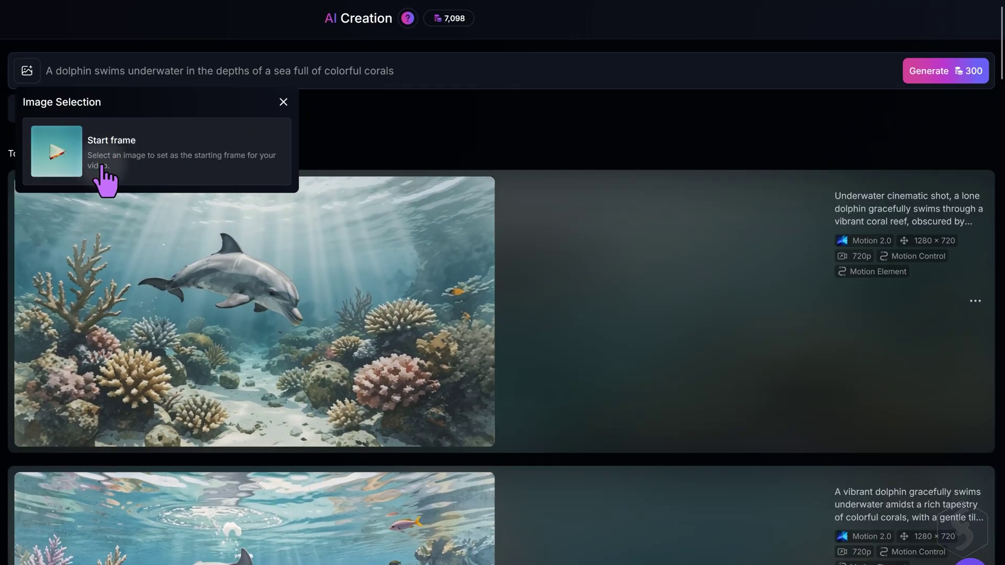
pyautogui.click(171, 161)
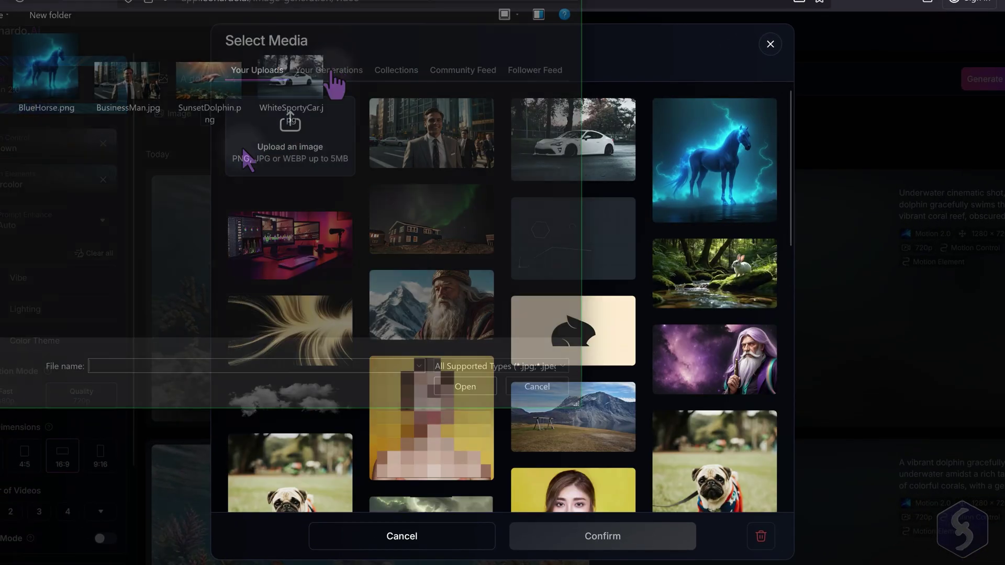
pyautogui.click(221, 83)
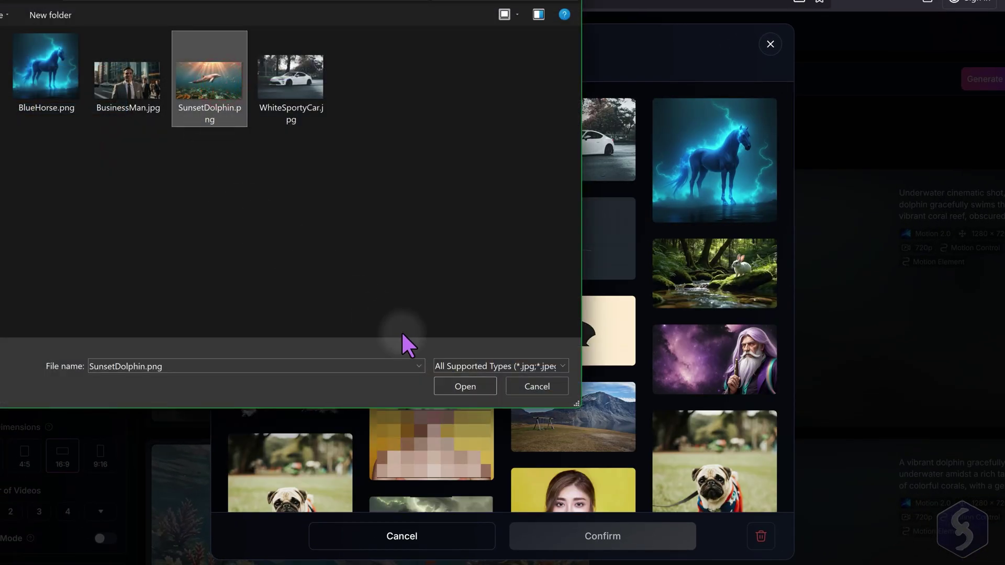
pyautogui.click(465, 387)
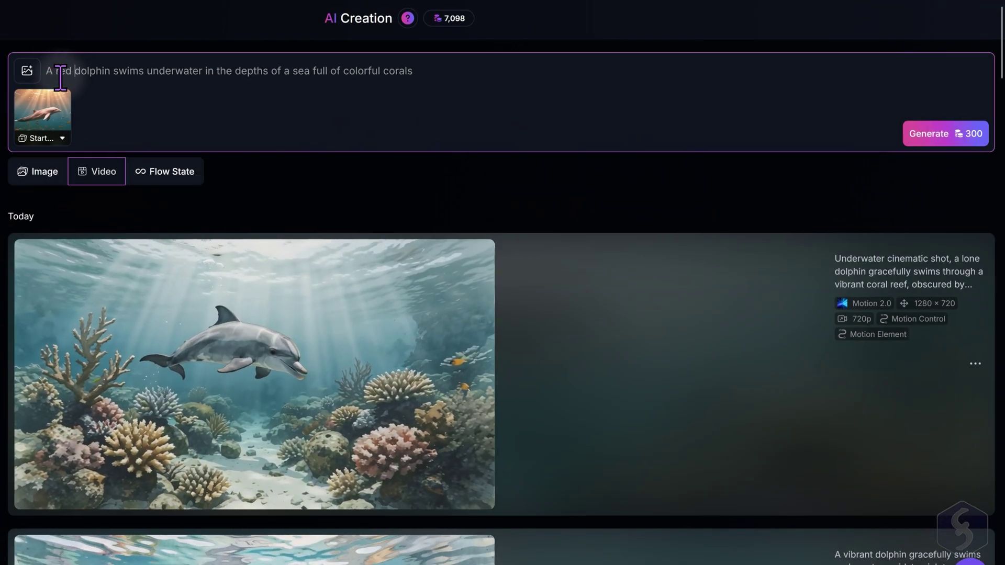
pyautogui.write('and goldfishes')
pyautogui.click(943, 134)
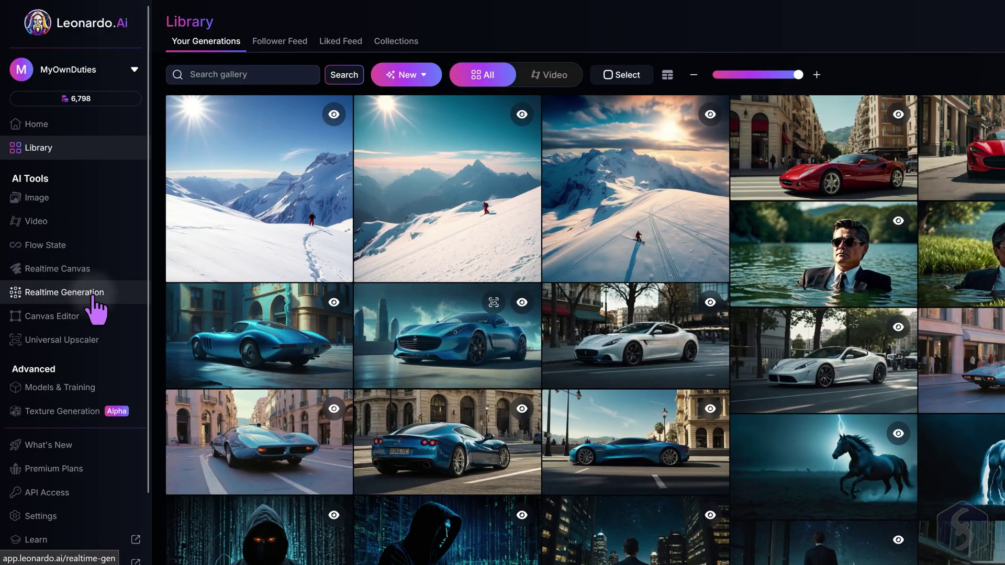
# - In Realtime Generation, raise Kids Illustration to 0.7 and set the style to Environment
pyautogui.click(65, 293)
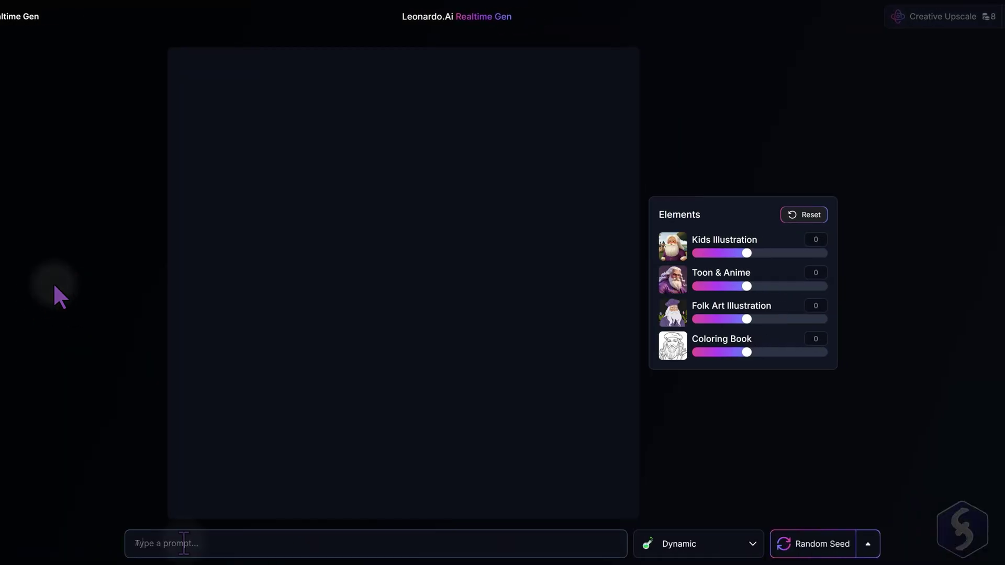
pyautogui.write('A futuristic comput')
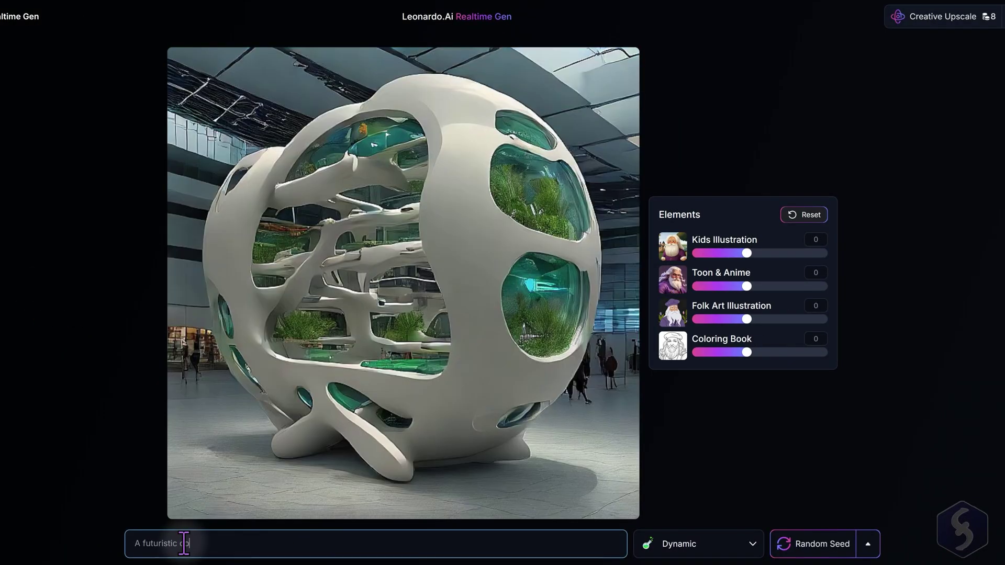
pyautogui.write('er is pl')
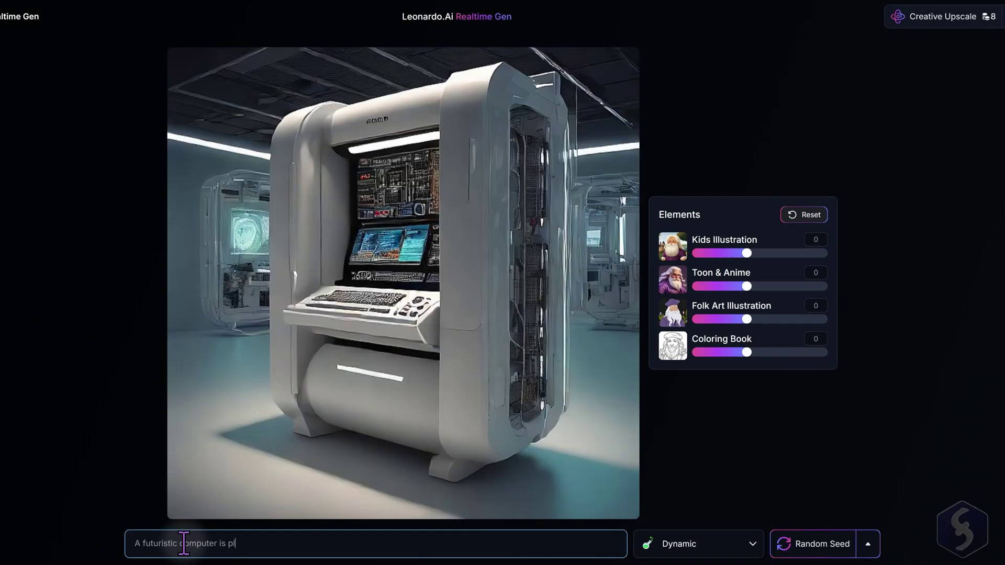
pyautogui.write(' in a lab realizing magic')
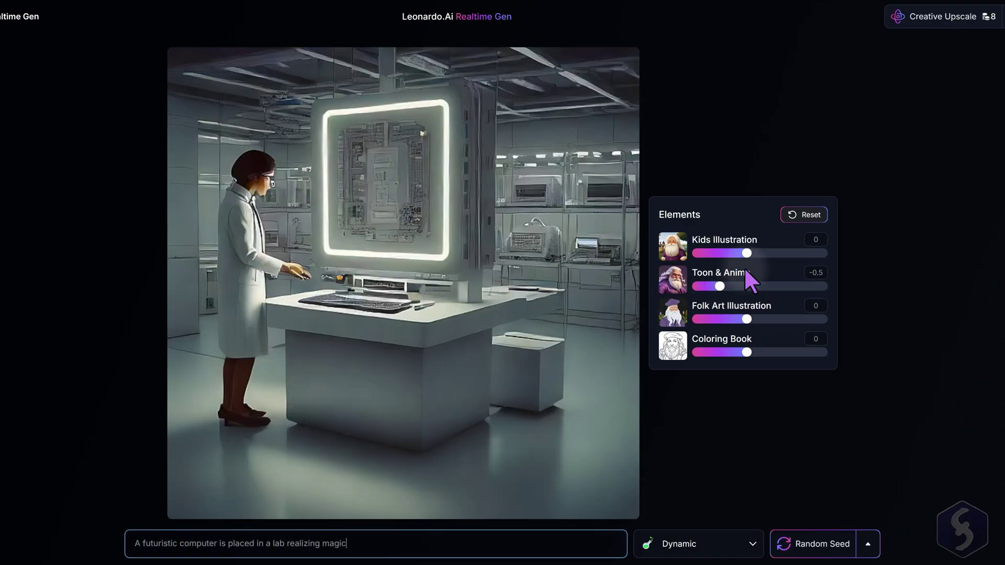
pyautogui.moveTo(746, 253); pyautogui.dragTo(786, 253)
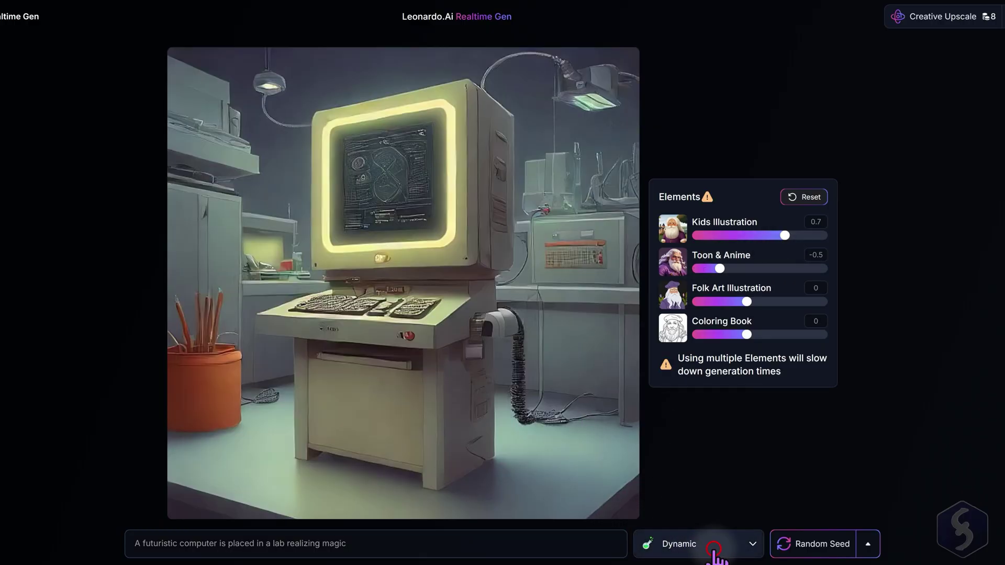
pyautogui.click(715, 546)
pyautogui.click(698, 342)
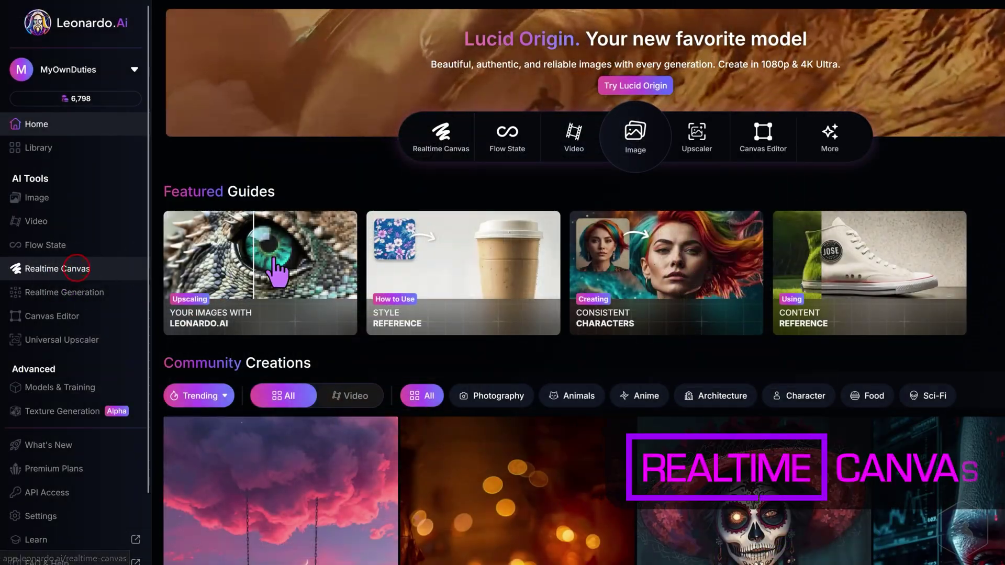
# - In Realtime Canvas, paint a large blue dome with two green patches on it
pyautogui.click(76, 269)
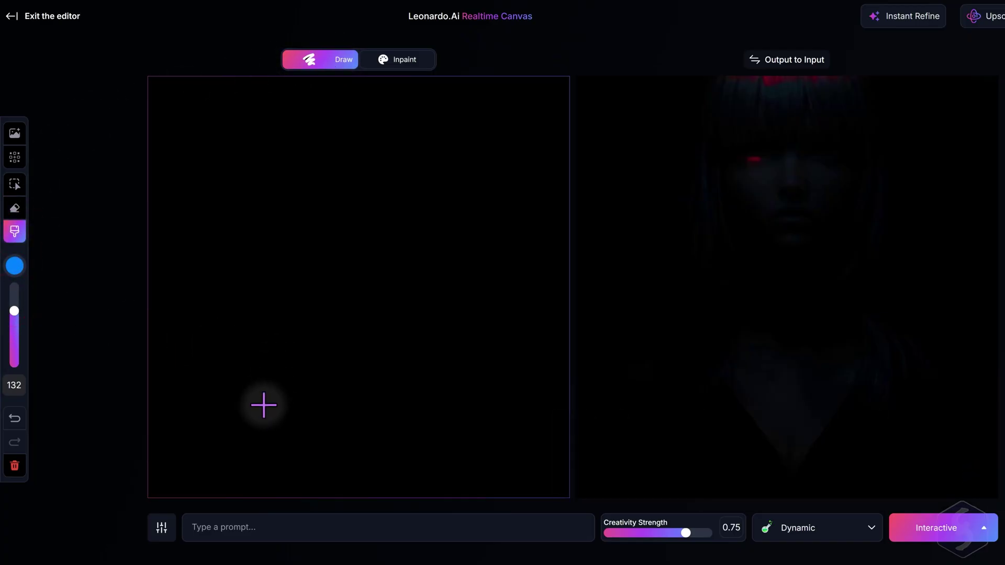
pyautogui.moveTo(176, 405); pyautogui.dragTo(541, 389)
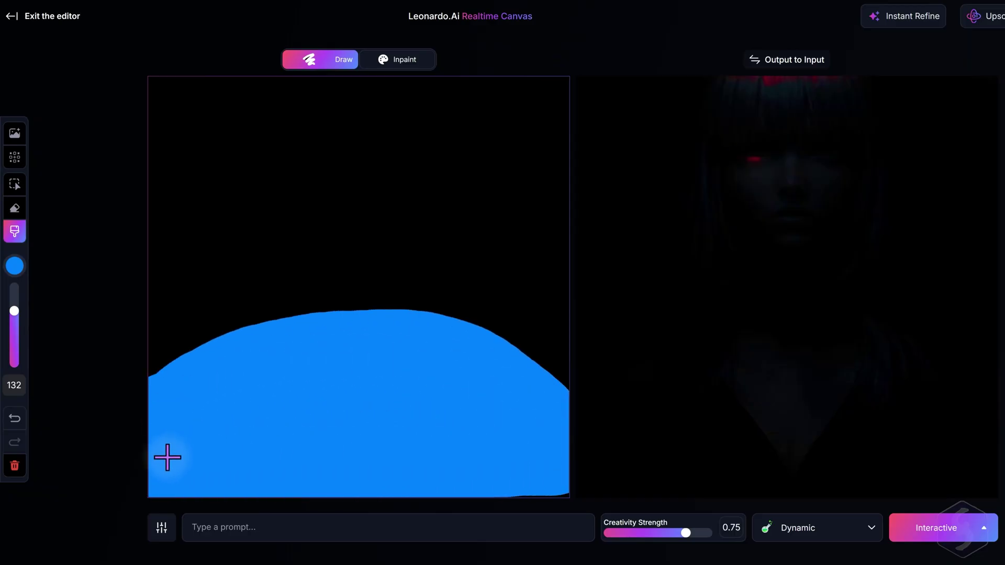
pyautogui.click(14, 266)
pyautogui.click(179, 184)
pyautogui.click(125, 430)
pyautogui.click(224, 431)
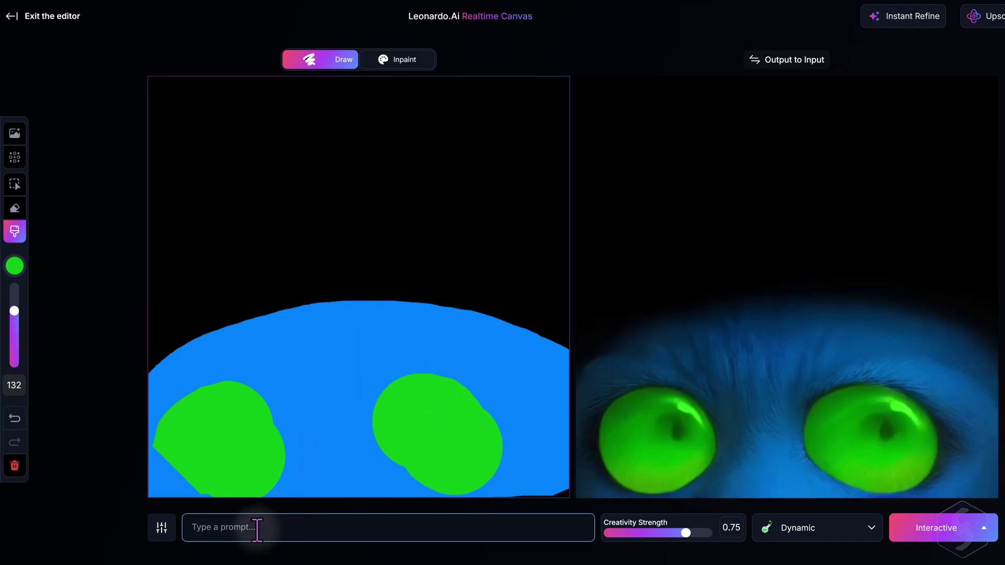
pyautogui.write('Planet Earth')
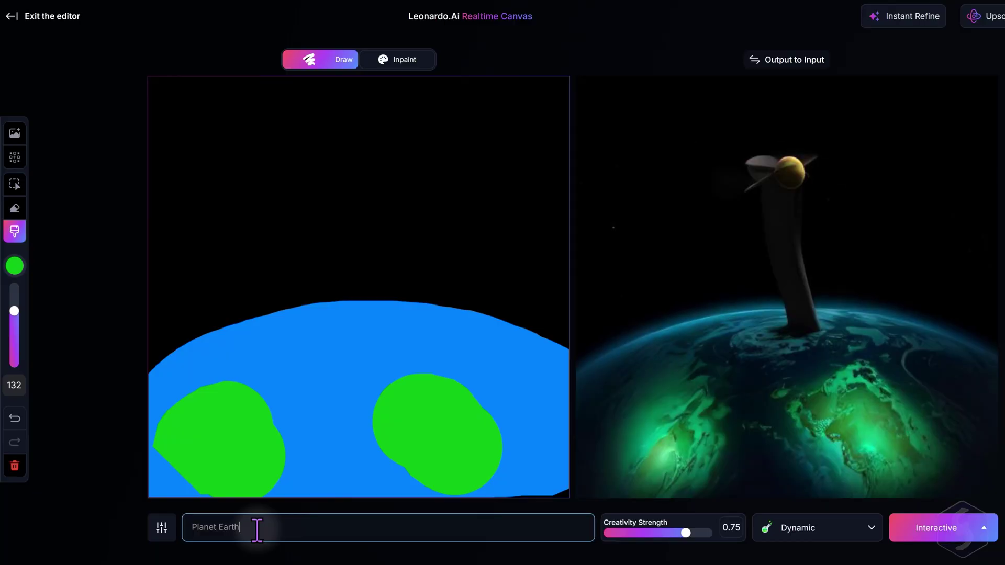
# - Enter 'Planet Earth' as the prompt for the sketch and return to editing it
pyautogui.click(337, 384)
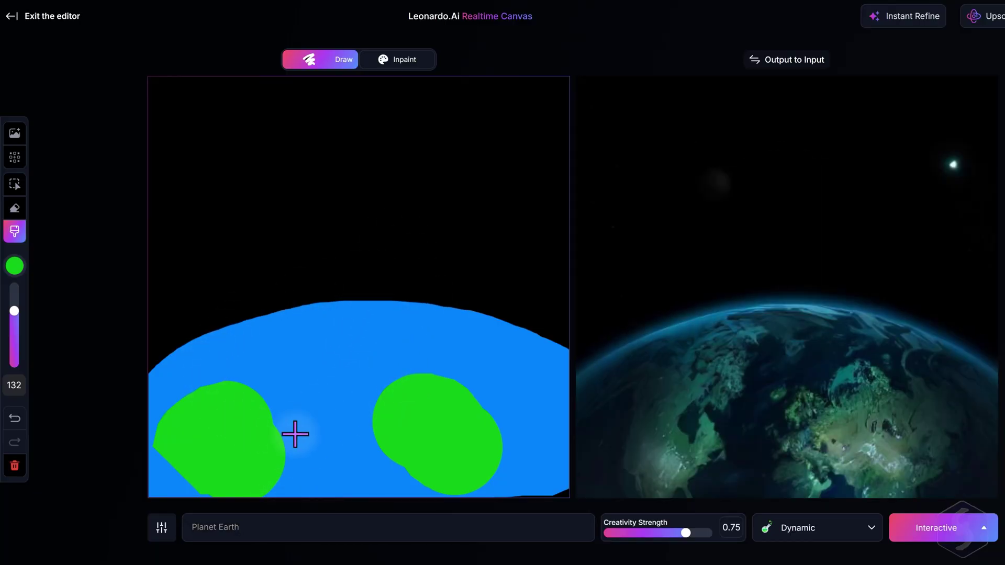
pyautogui.click(233, 528)
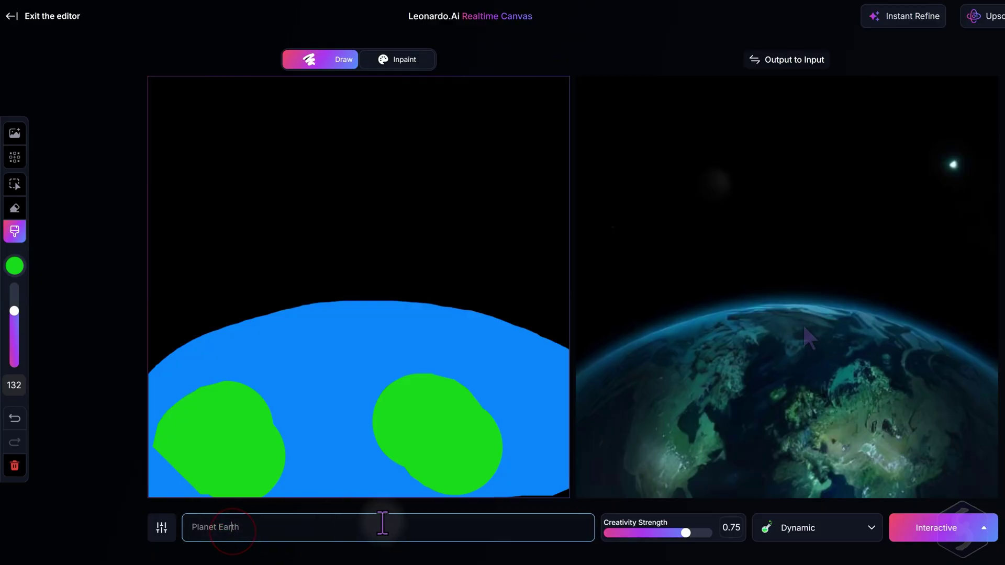
# - Adjust the creativity strength and switch the rendering style to Photography
pyautogui.moveTo(687, 536); pyautogui.dragTo(652, 535)
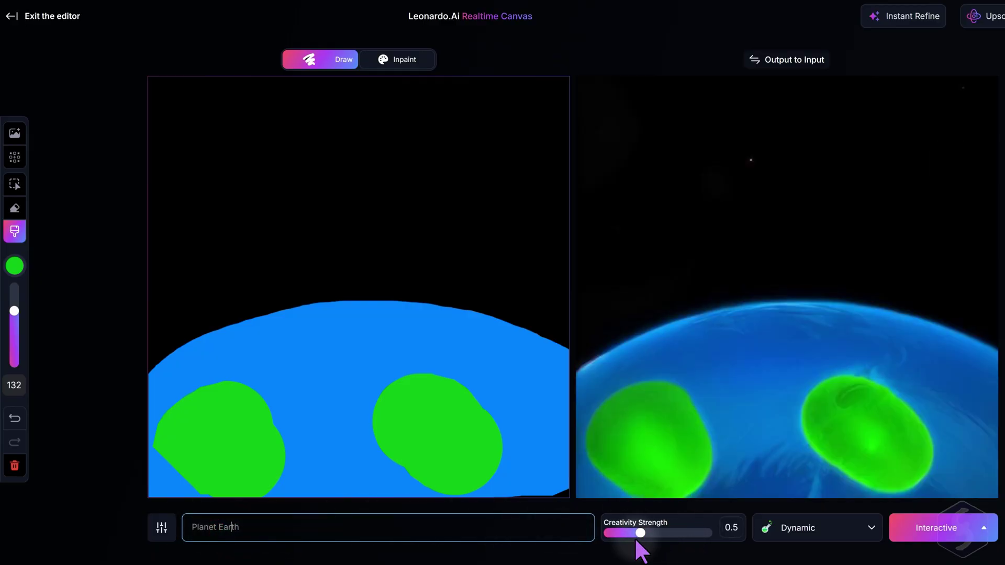
pyautogui.moveTo(641, 534); pyautogui.dragTo(696, 535)
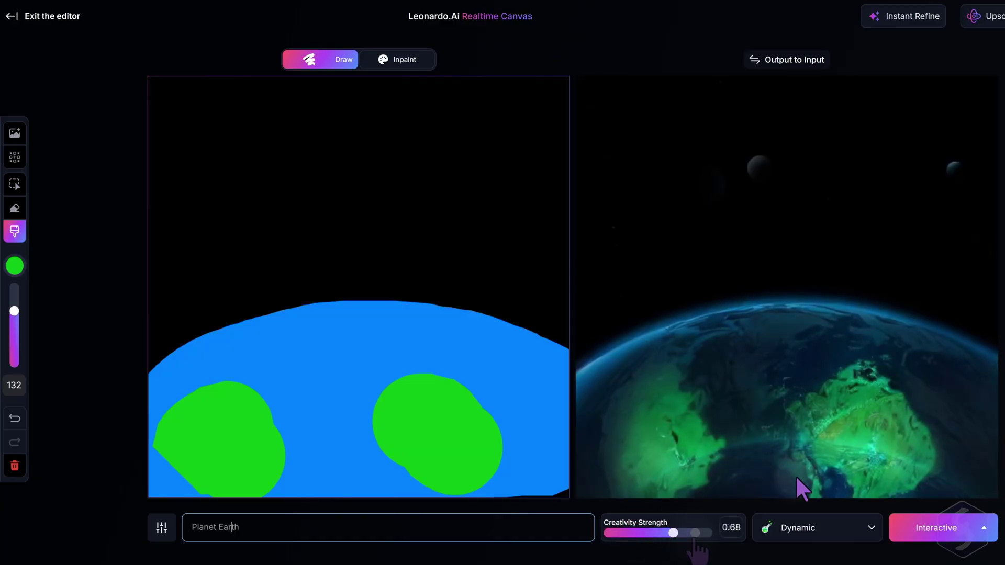
pyautogui.click(832, 528)
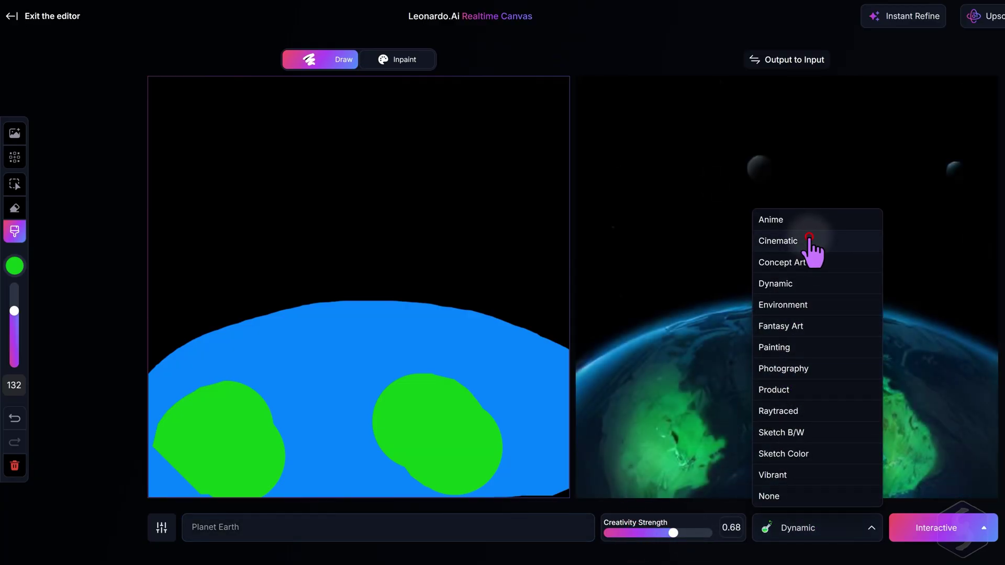
pyautogui.click(778, 241)
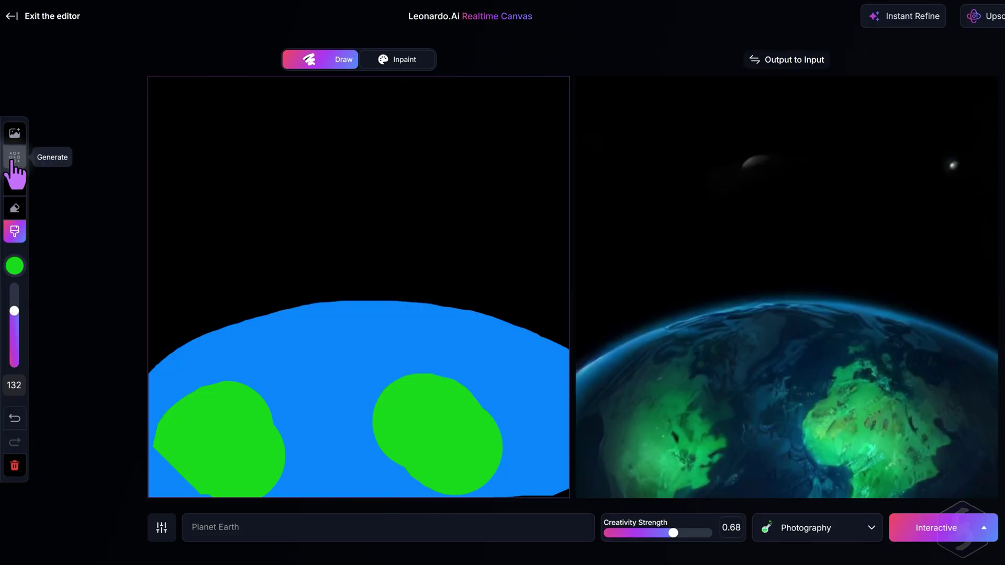
# - Mark a generation area in the sky above Earth for 'the full moon'
pyautogui.click(14, 157)
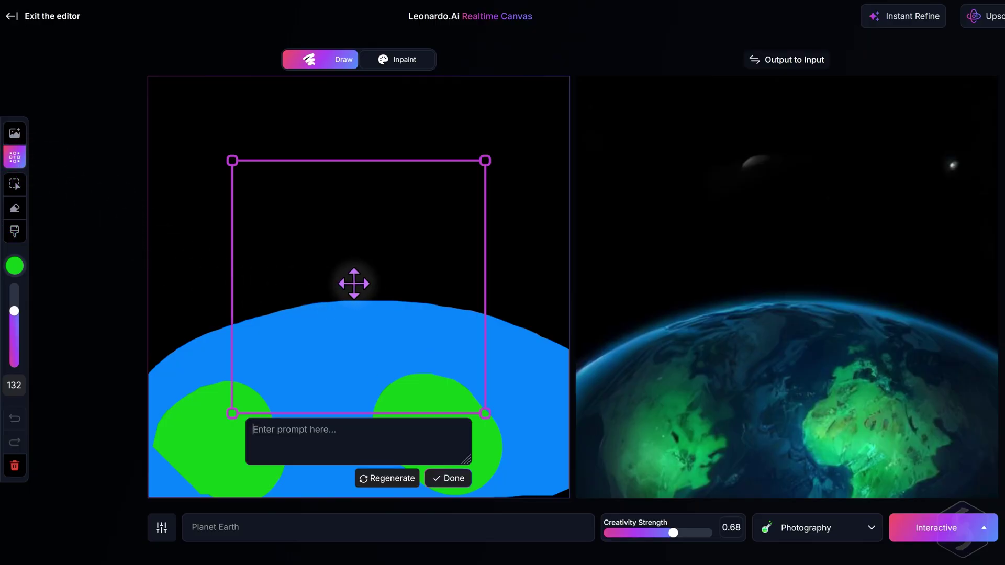
pyautogui.moveTo(485, 413); pyautogui.dragTo(357, 326)
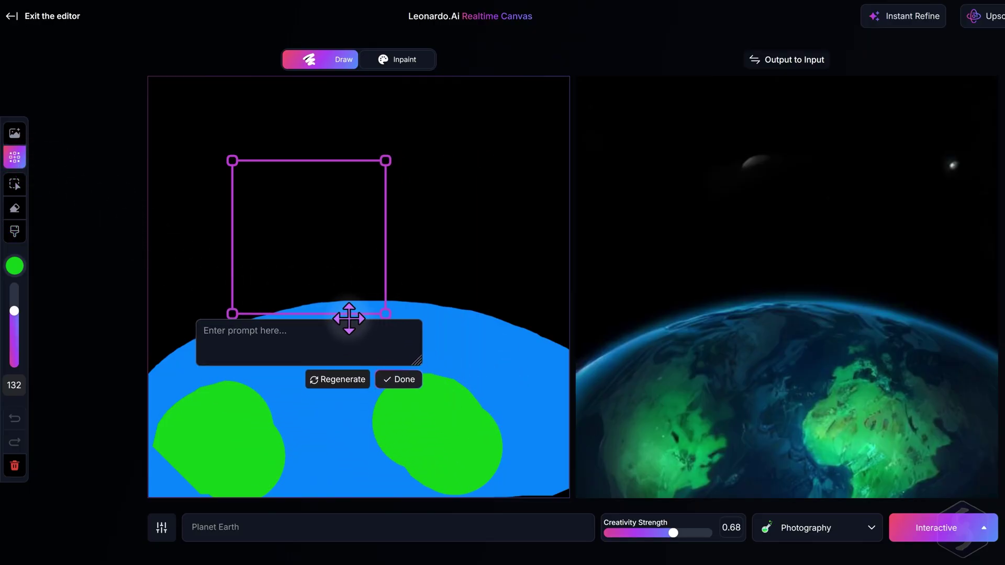
pyautogui.write('the full moon on the background')
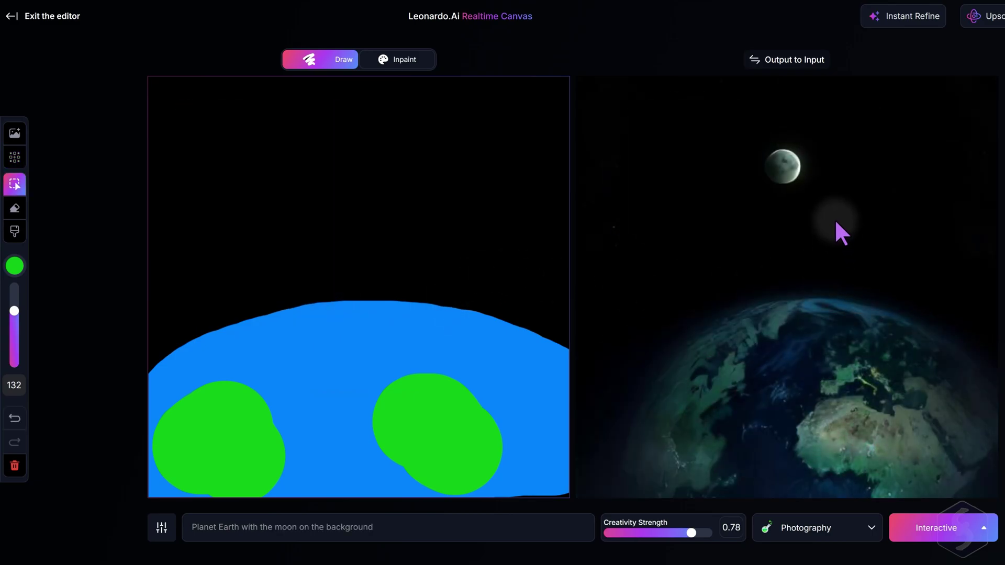
# - Use the Earth-and-moon render as canvas input, paint a white brush dot and undo it
pyautogui.click(814, 65)
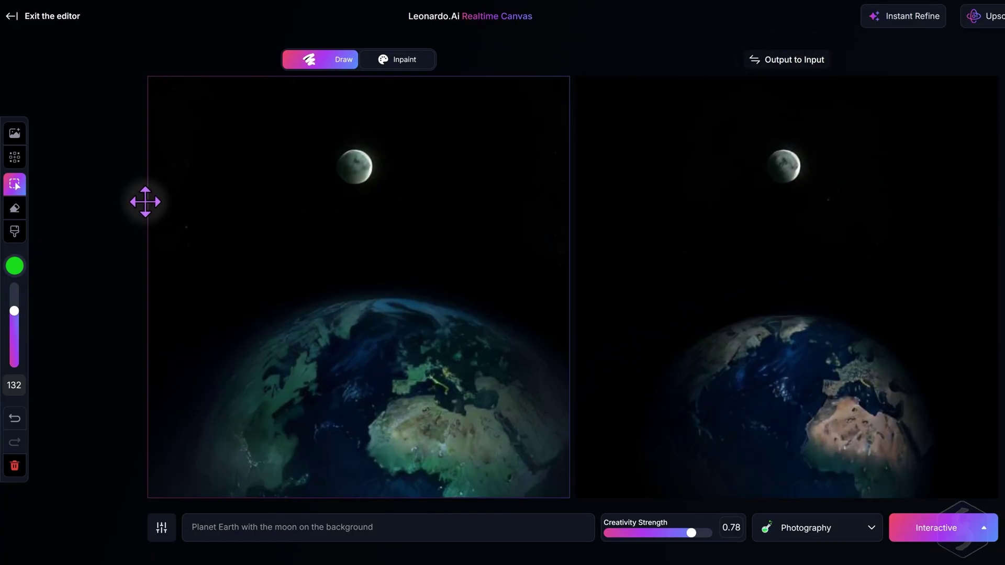
pyautogui.click(14, 232)
pyautogui.click(221, 131)
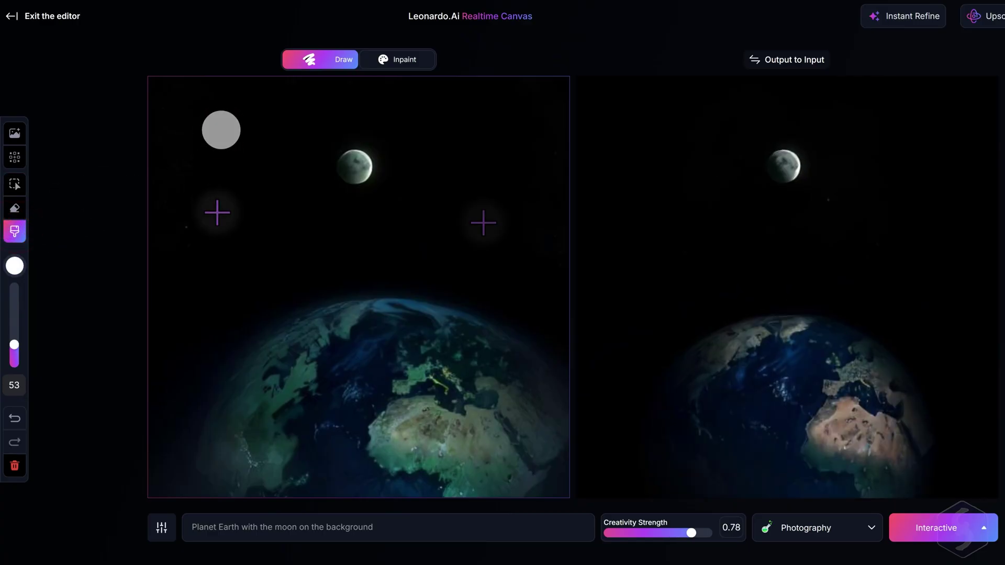
pyautogui.hotkey('ctrl', 'z')
# - Switch the canvas to Inpaint mode and paint tan strokes over the globe's landmasses
pyautogui.click(404, 60)
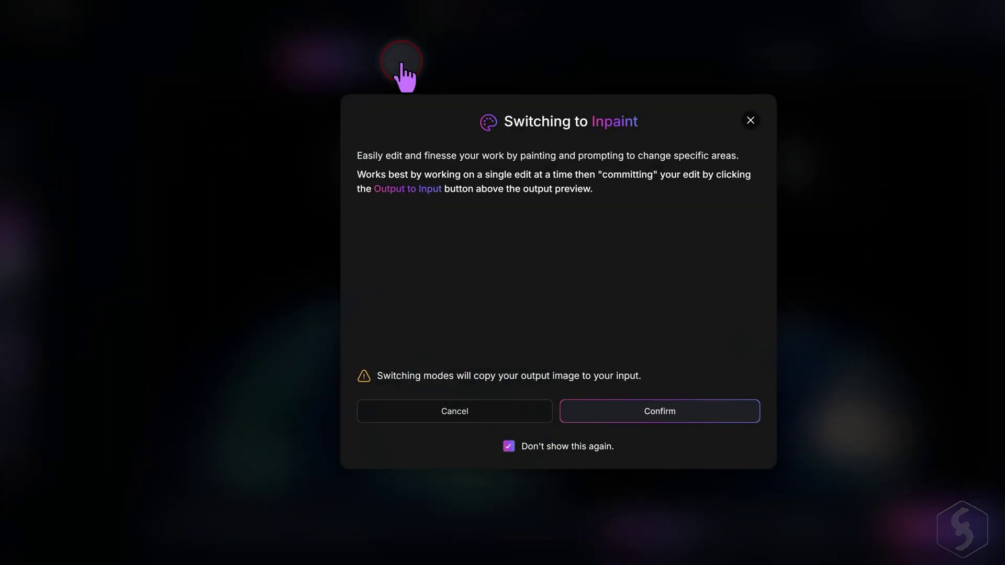
pyautogui.click(659, 411)
pyautogui.click(428, 376)
pyautogui.moveTo(444, 371); pyautogui.dragTo(458, 384)
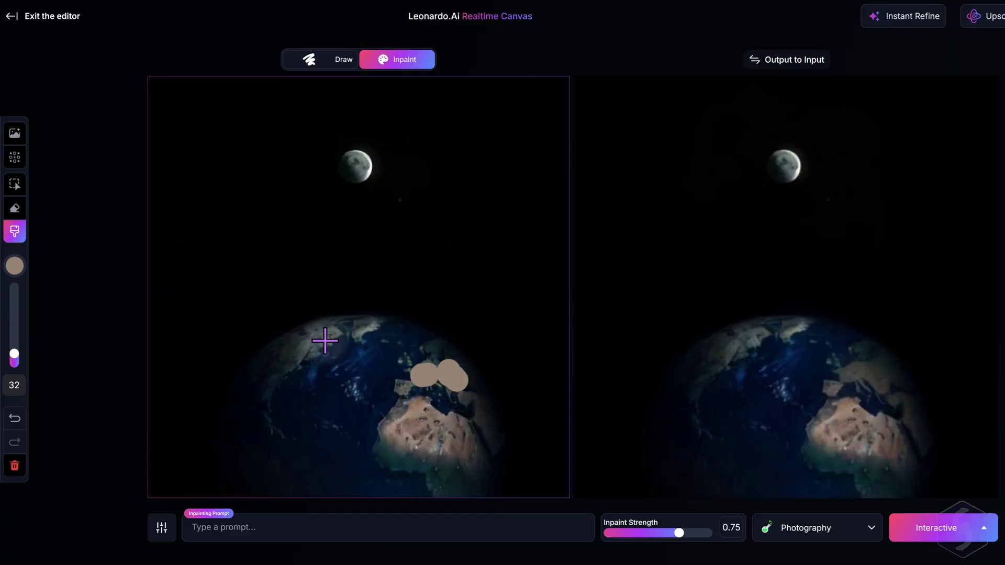
pyautogui.moveTo(279, 349); pyautogui.dragTo(326, 339)
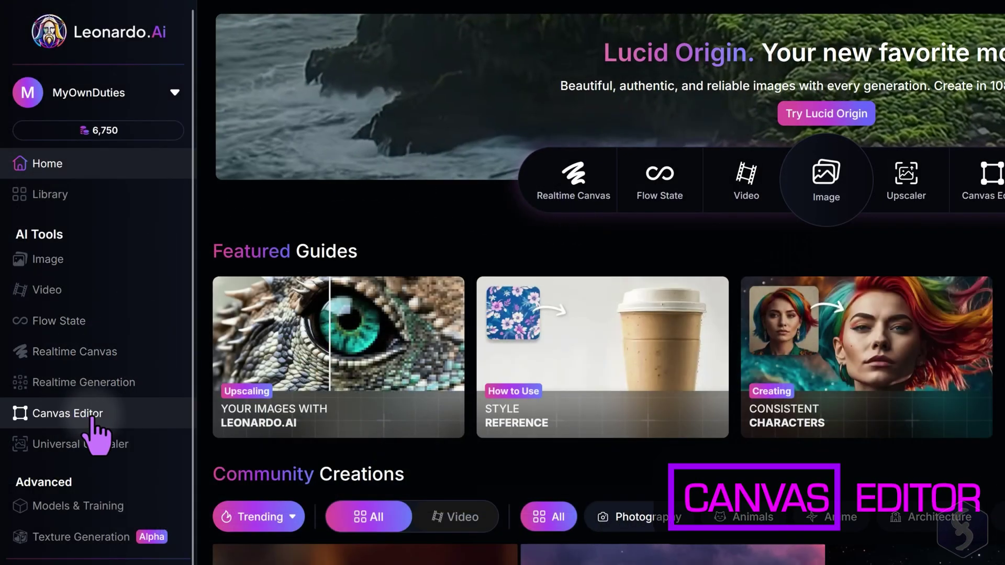
# - Load the snowy mountain skier image from Your Generations onto the Canvas Editor
pyautogui.click(67, 414)
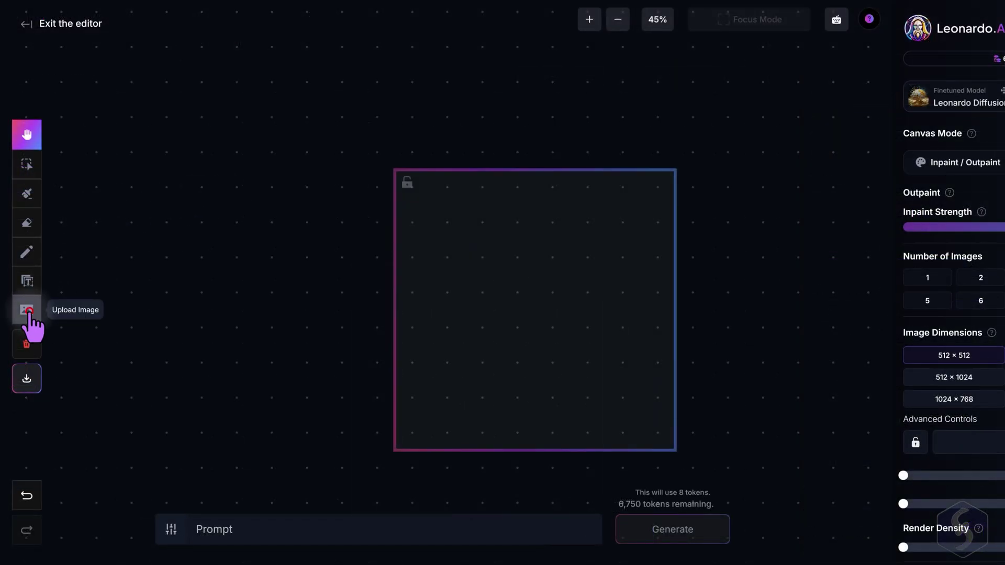
pyautogui.click(27, 311)
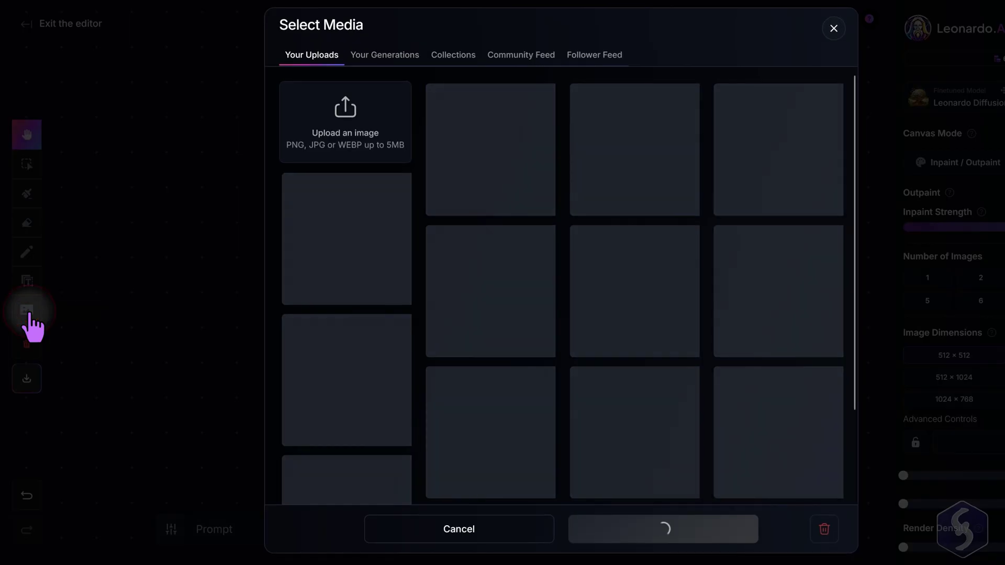
pyautogui.click(385, 55)
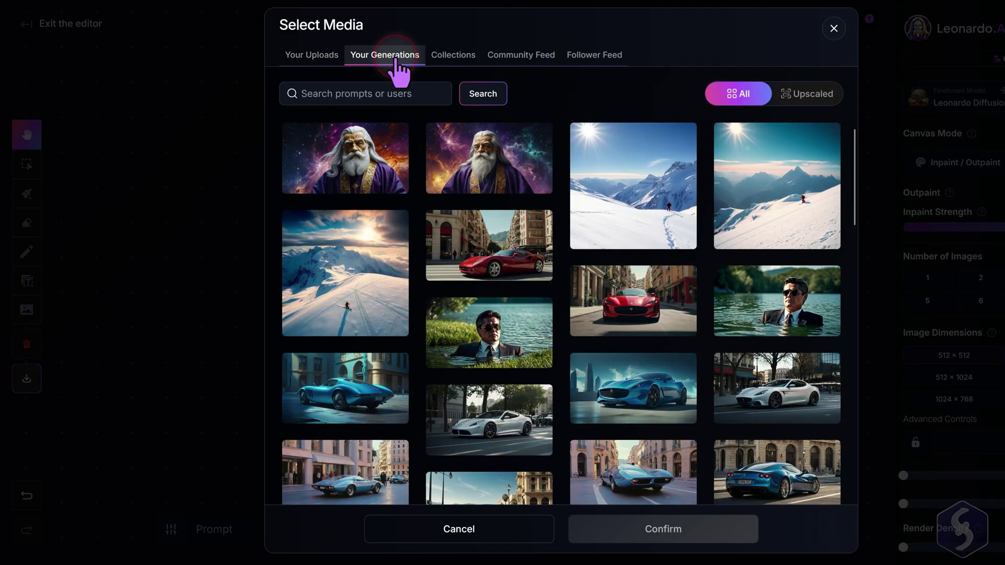
pyautogui.scroll(-1, 472, 189)
pyautogui.scroll(1, 351, 198)
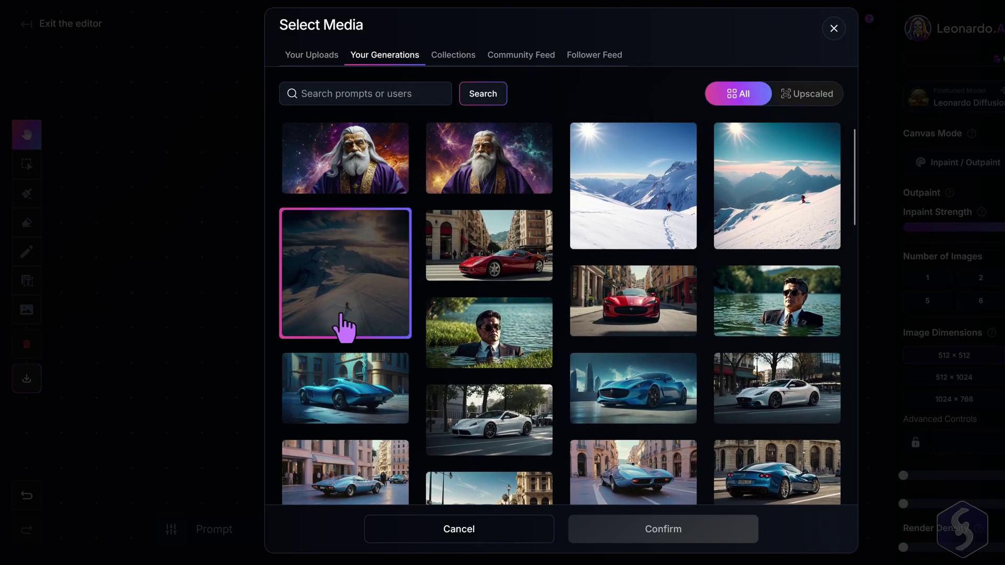
pyautogui.click(358, 283)
pyautogui.click(664, 529)
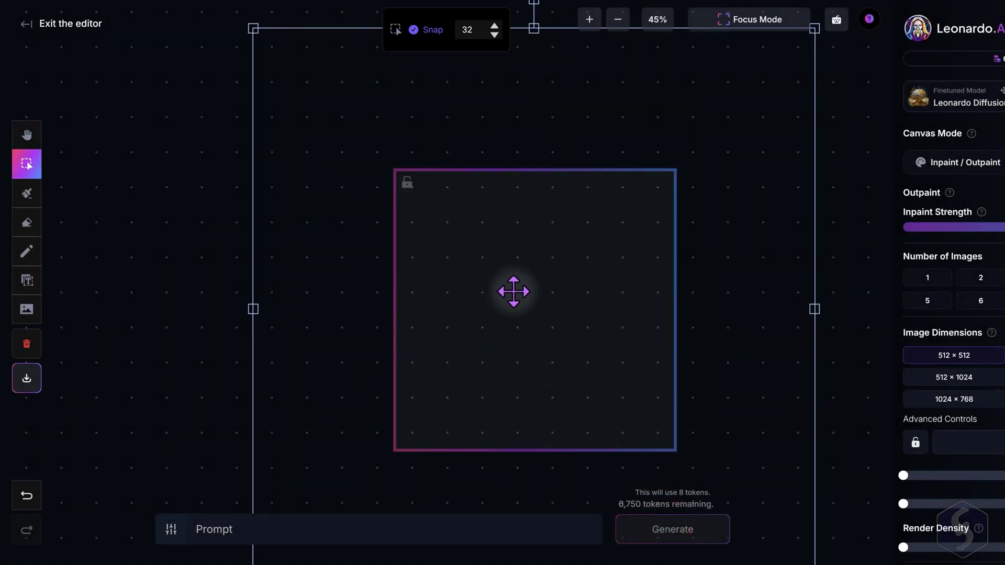
pyautogui.scroll(-3, 424, 260)
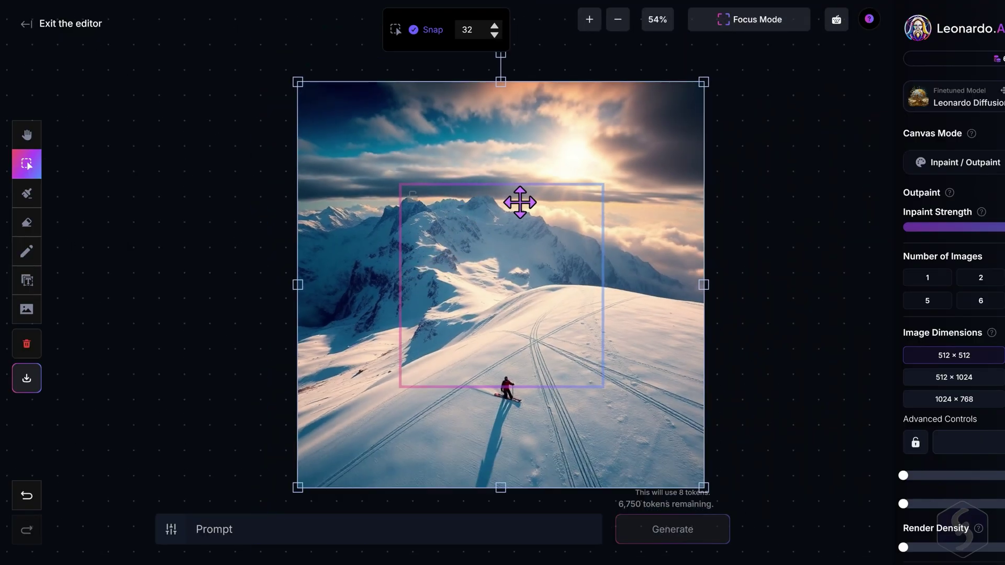
pyautogui.scroll(-3, 535, 204)
pyautogui.scroll(-2, 535, 204)
pyautogui.scroll(-2, 535, 205)
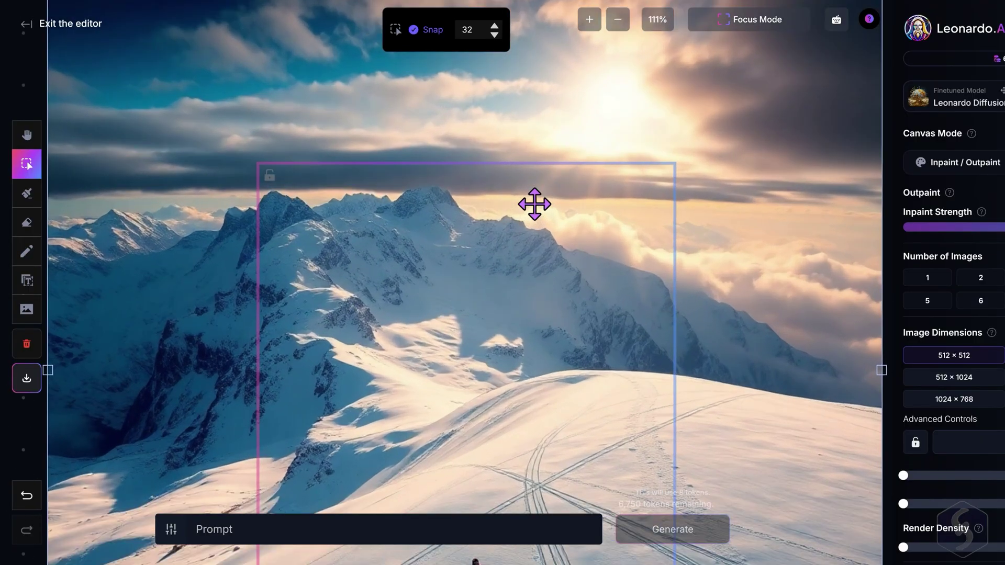
pyautogui.scroll(2, 522, 182)
pyautogui.scroll(2, 522, 182)
pyautogui.scroll(2, 521, 182)
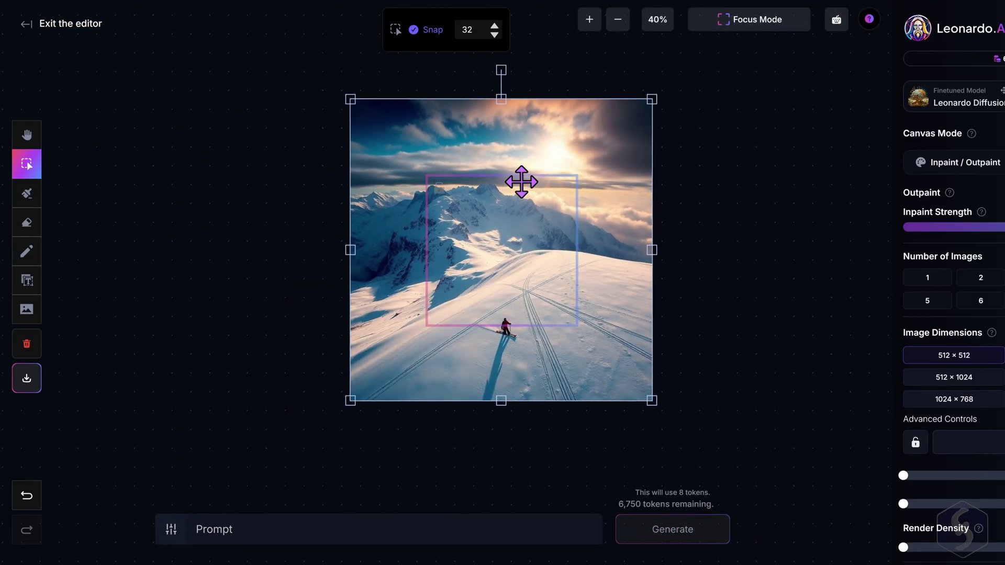
pyautogui.scroll(1, 522, 182)
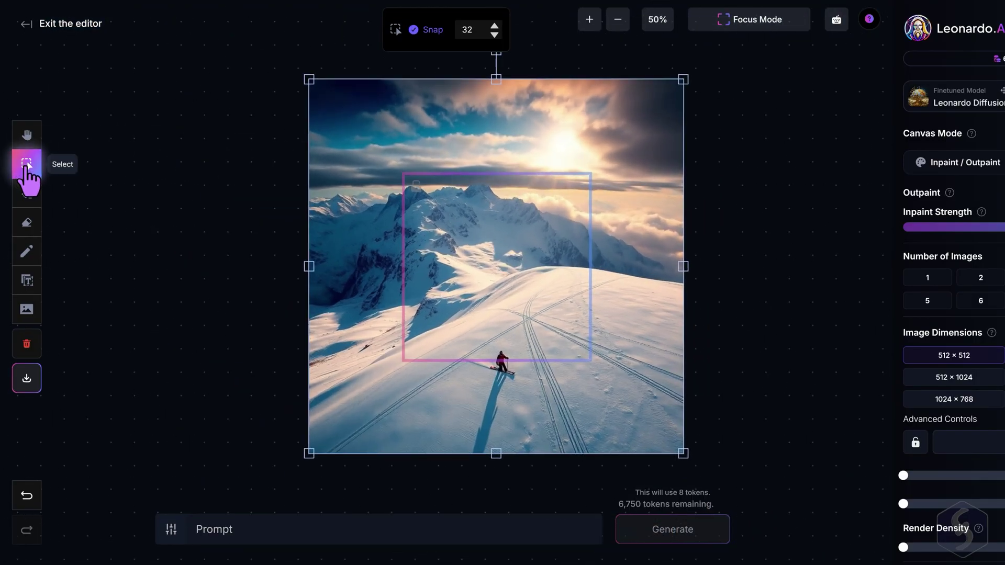
# - Test moving, resizing, rotating and deleting the image, then undo so it stays unchanged
pyautogui.moveTo(452, 145)
pyautogui.mouseDown()
pyautogui.moveTo(420, 140)
pyautogui.moveTo(454, 163)
pyautogui.mouseUp()
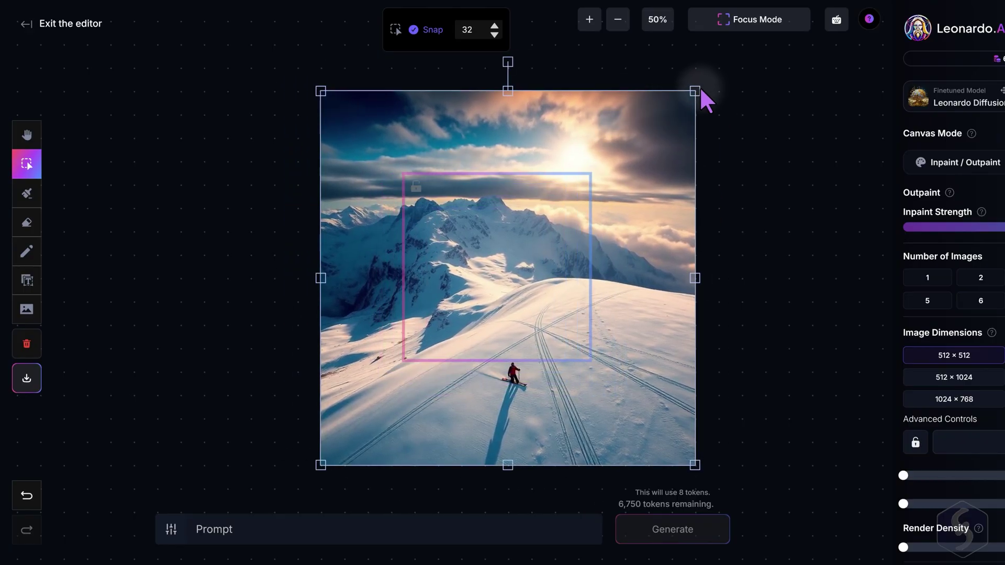
pyautogui.moveTo(698, 90); pyautogui.dragTo(627, 119)
pyautogui.moveTo(485, 108); pyautogui.dragTo(464, 101)
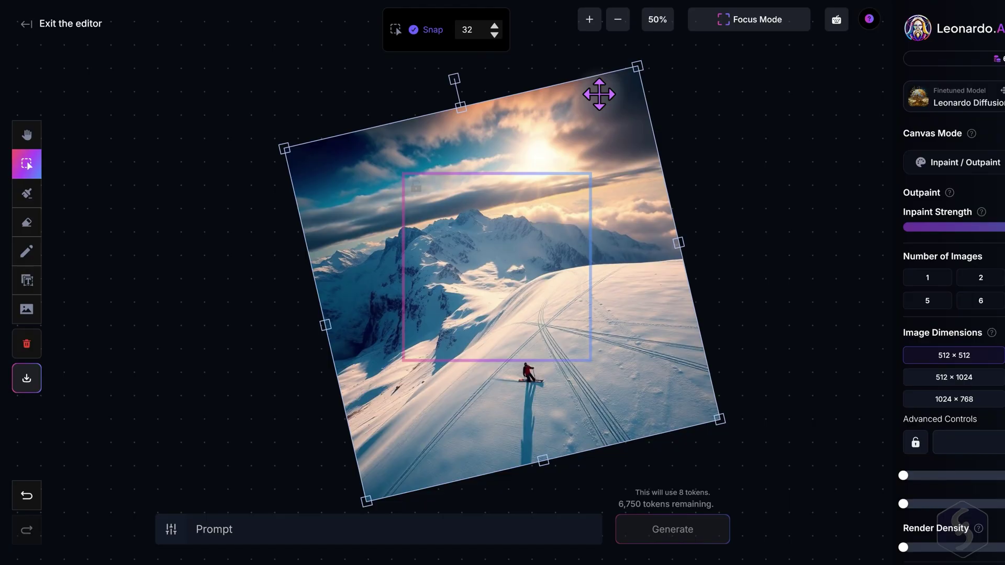
pyautogui.press('Escape')
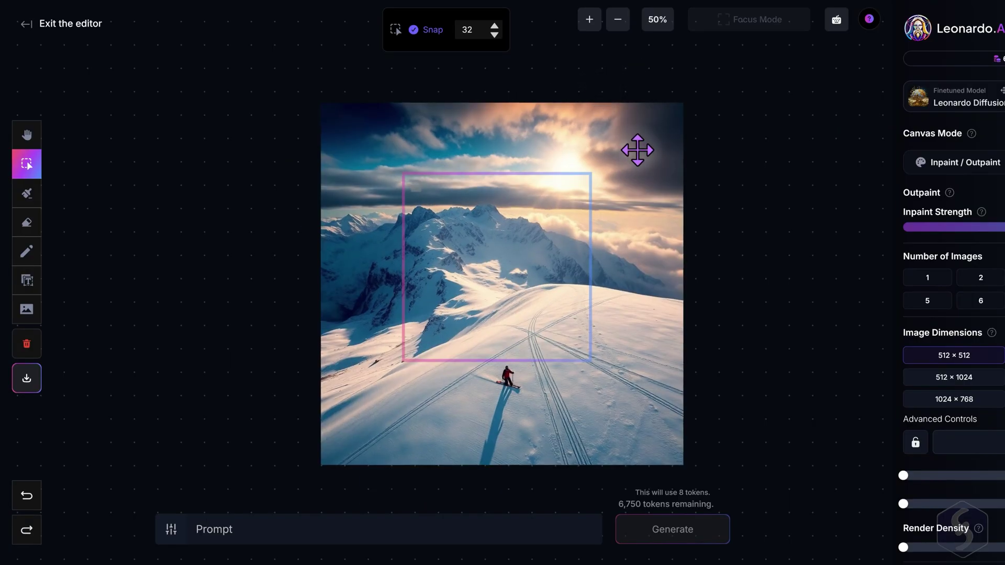
pyautogui.click(637, 150)
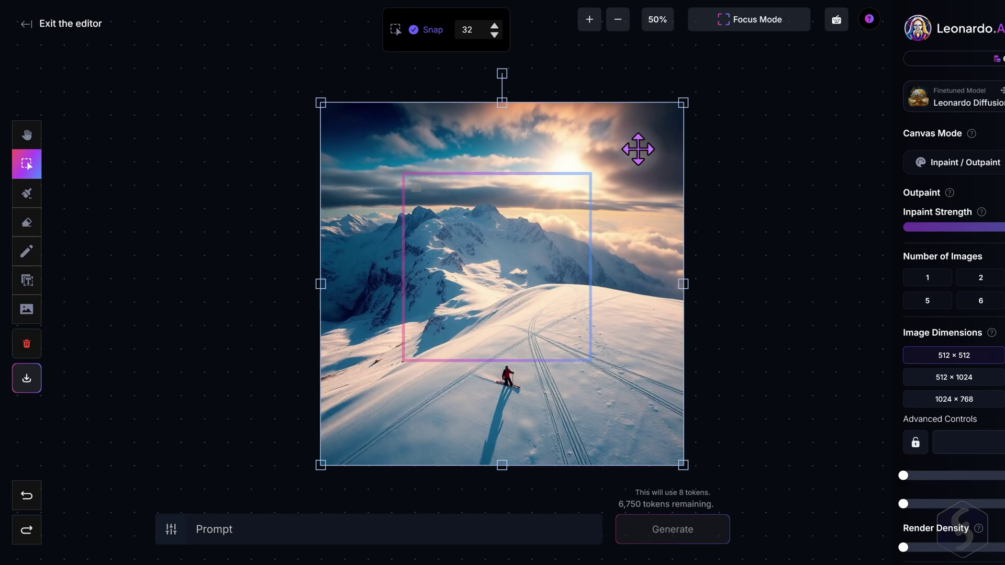
pyautogui.press('Delete')
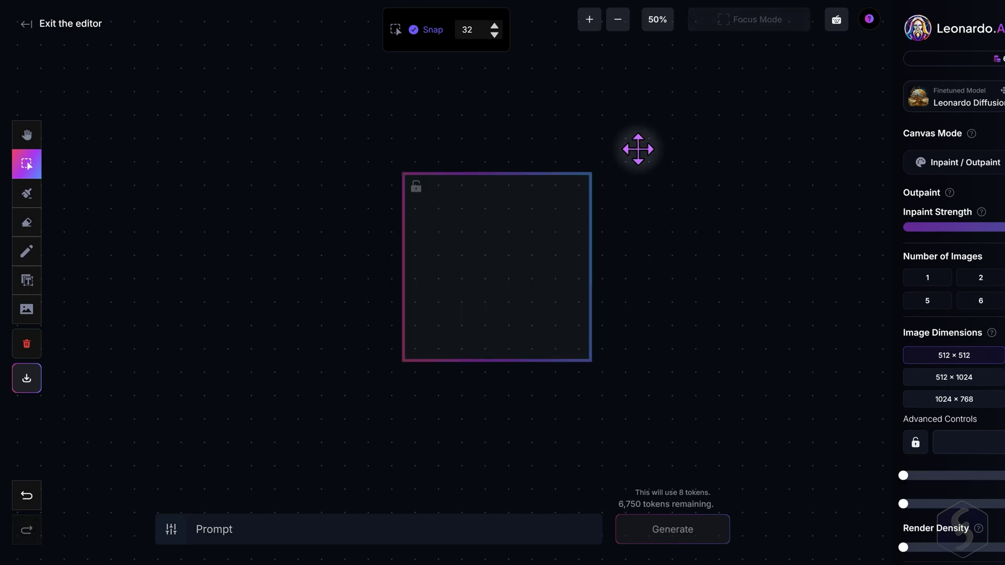
pyautogui.hotkey('ctrl', 'z')
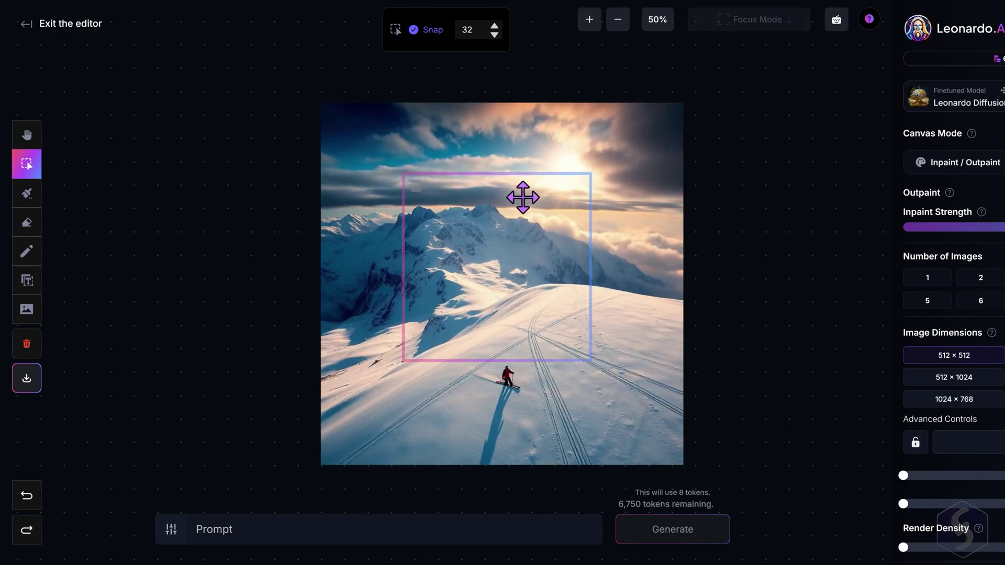
pyautogui.scroll(3, 523, 198)
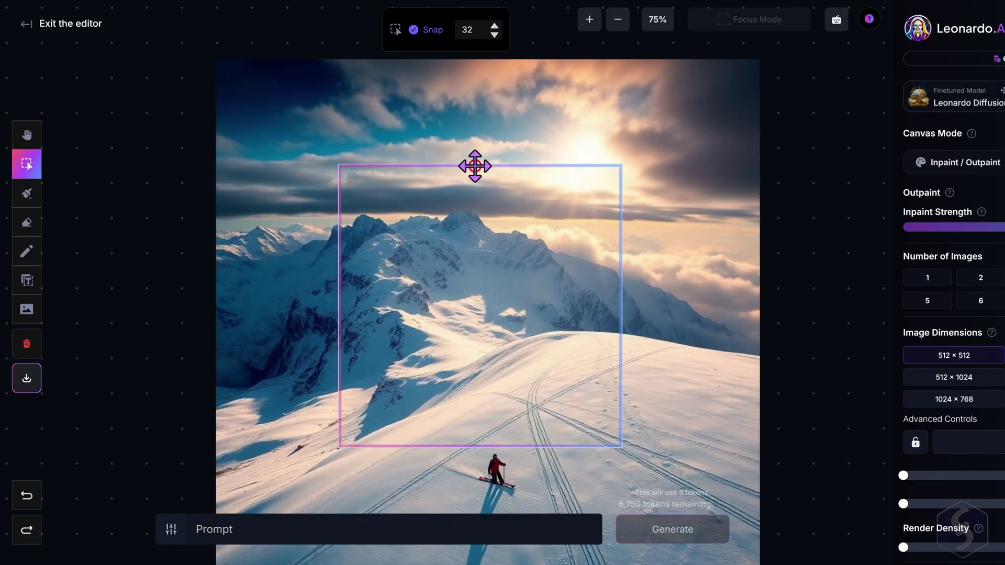
# - Place the generation frame over the image's top-left edge and set Draw Mask to size 83
pyautogui.moveTo(475, 165); pyautogui.dragTo(510, 73)
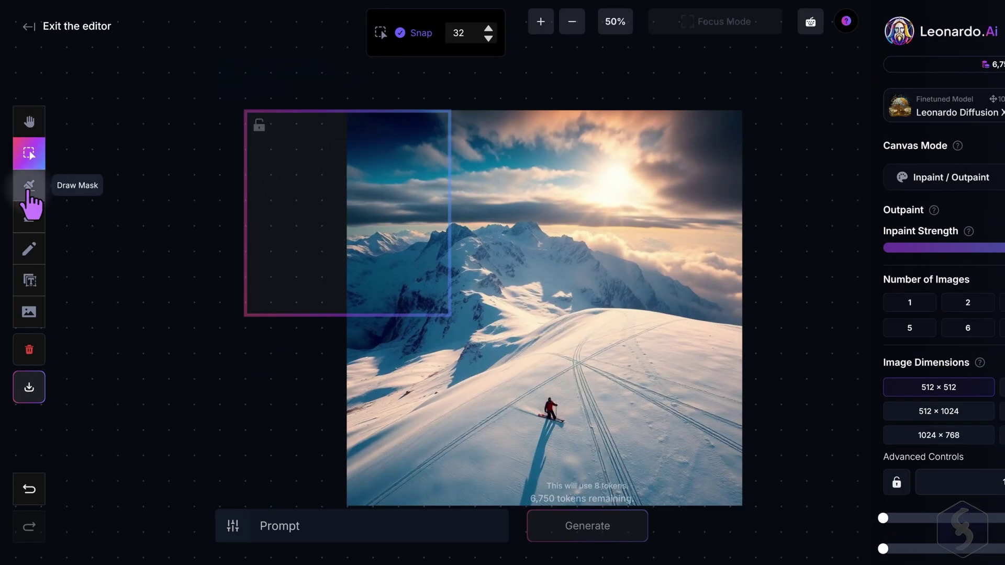
pyautogui.click(29, 189)
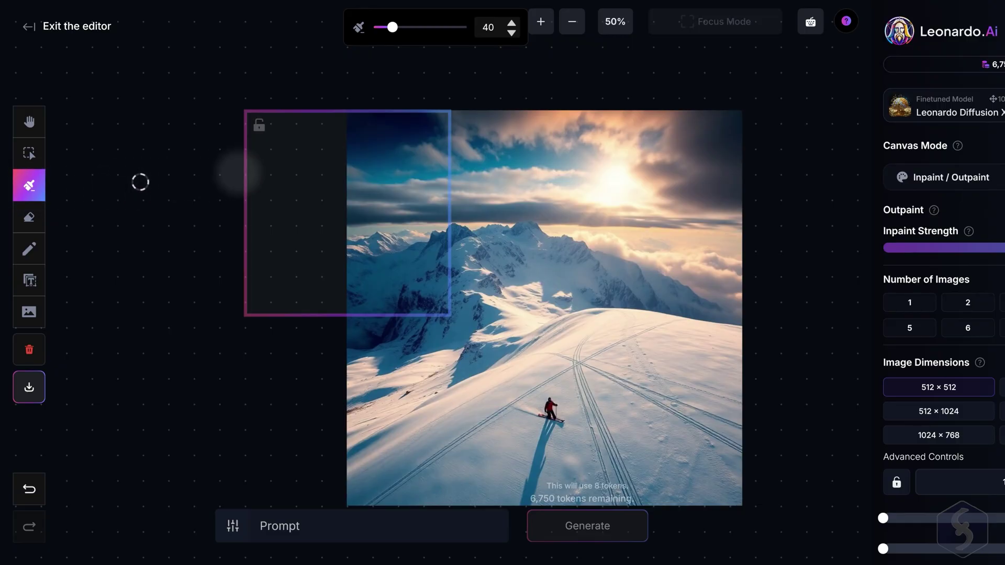
pyautogui.moveTo(398, 29); pyautogui.dragTo(413, 28)
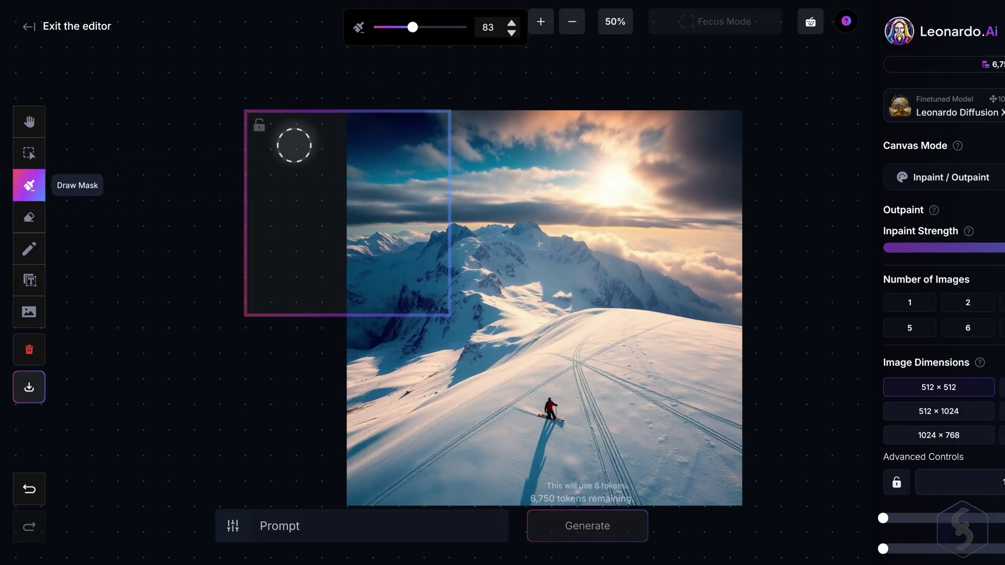
# - Mask the empty canvas left of the image and enter a snowy Alps sunset prompt
pyautogui.moveTo(349, 130)
pyautogui.mouseDown()
pyautogui.moveTo(288, 138)
pyautogui.moveTo(360, 222)
pyautogui.moveTo(285, 119)
pyautogui.moveTo(369, 306)
pyautogui.mouseUp()
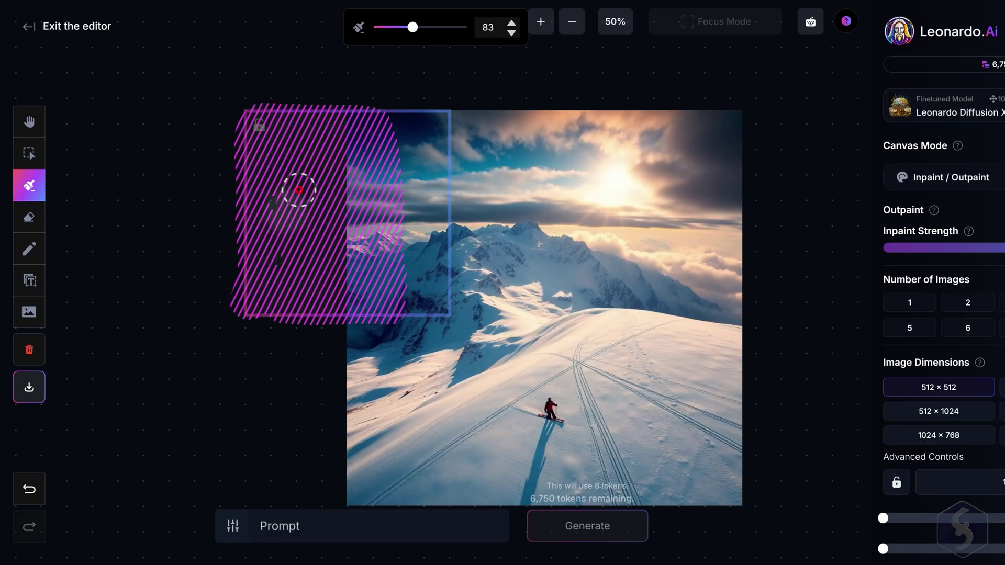
pyautogui.moveTo(370, 306); pyautogui.dragTo(259, 330)
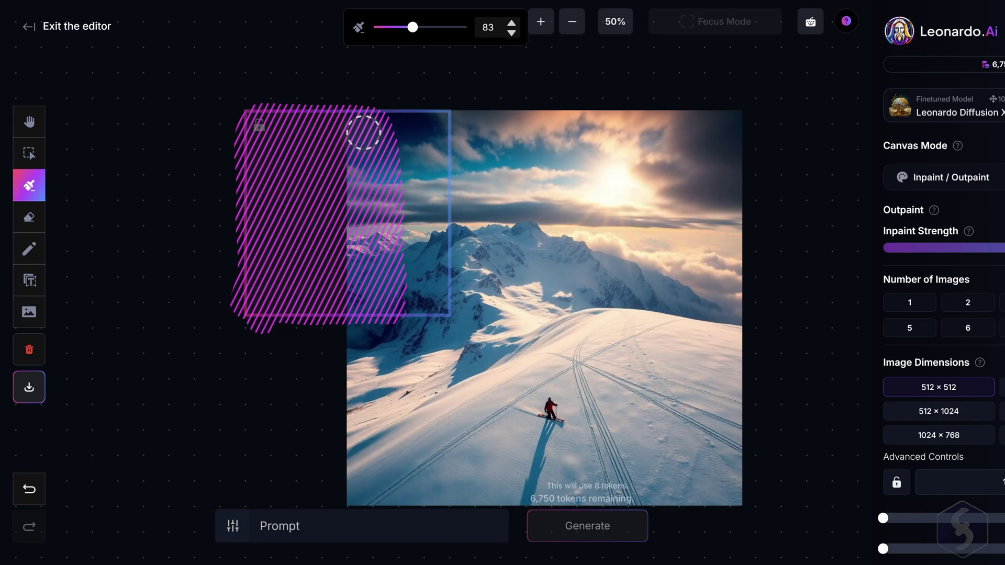
pyautogui.click(314, 531)
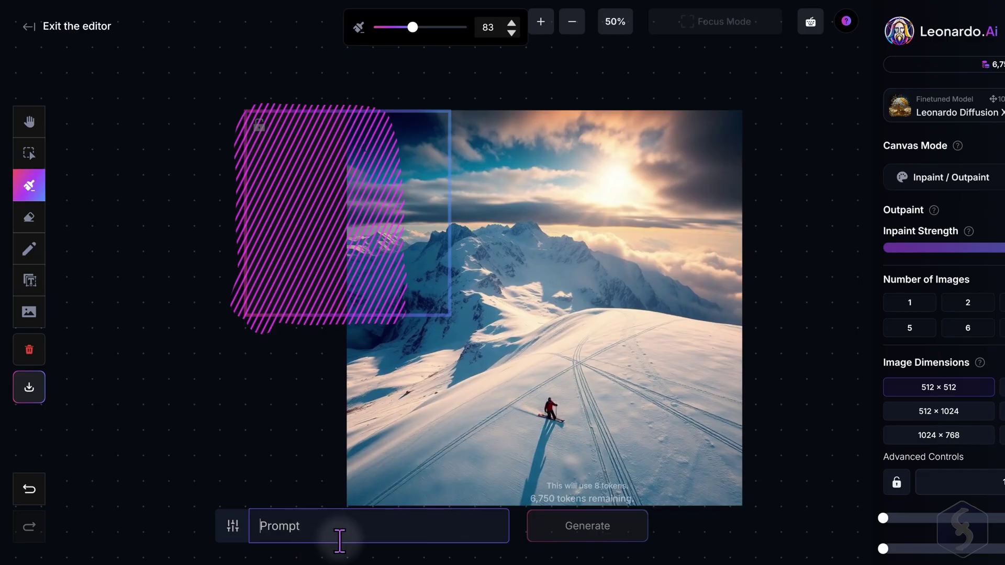
pyautogui.write('Extend the image by addin')
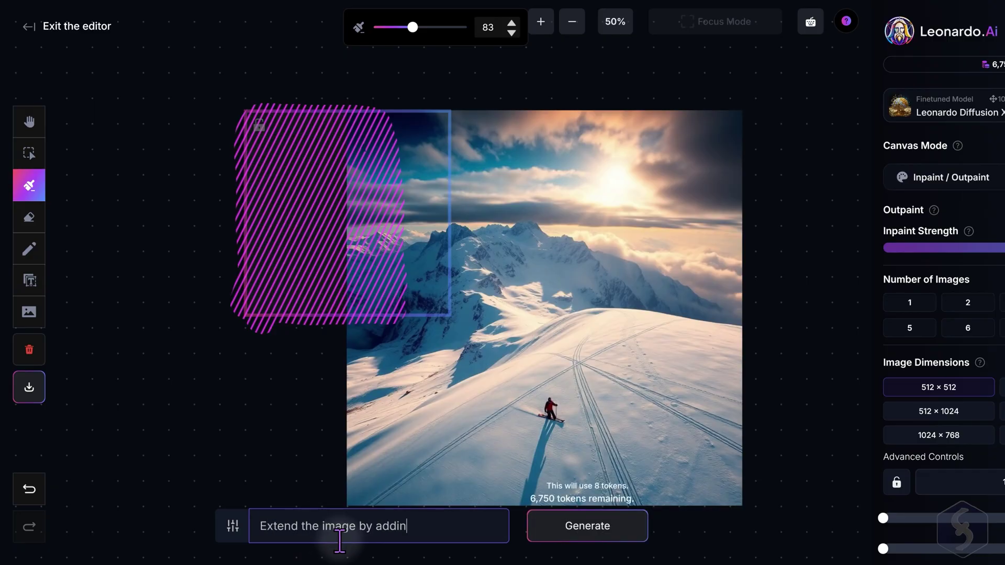
pyautogui.write('owy Alps under the sunset')
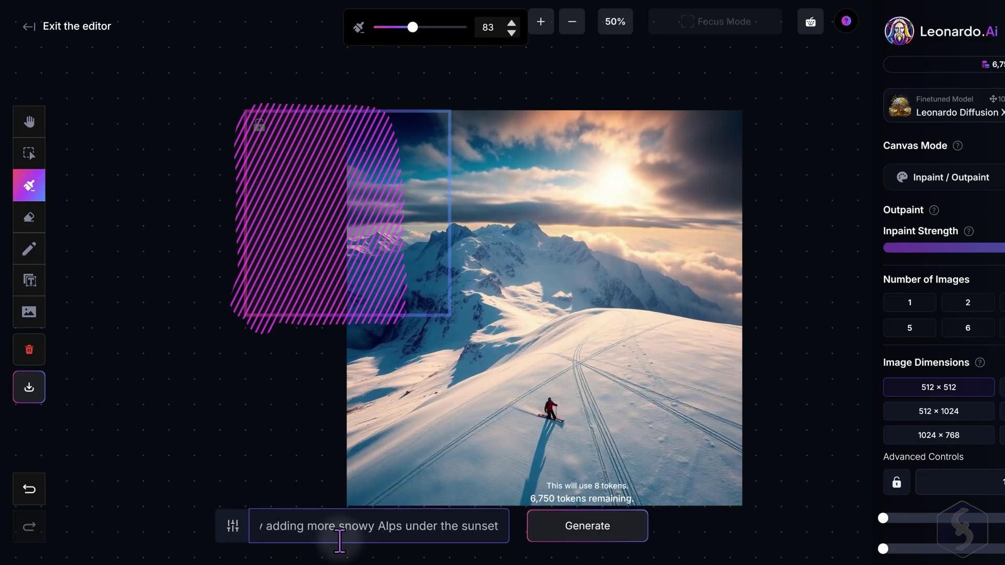
# - Generate the outpaint, browse all four variants and accept the first one
pyautogui.click(587, 526)
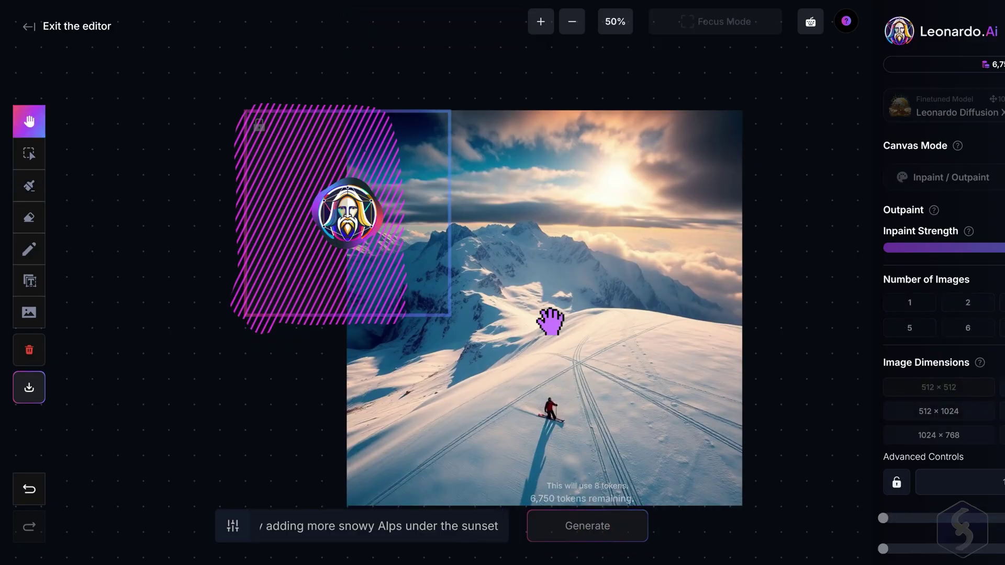
pyautogui.click(332, 339)
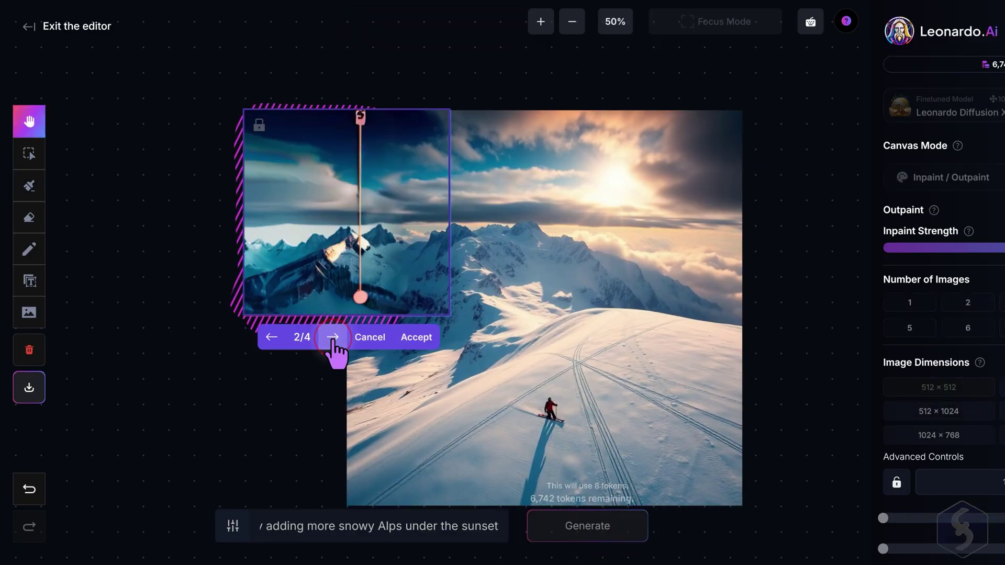
pyautogui.click(333, 337)
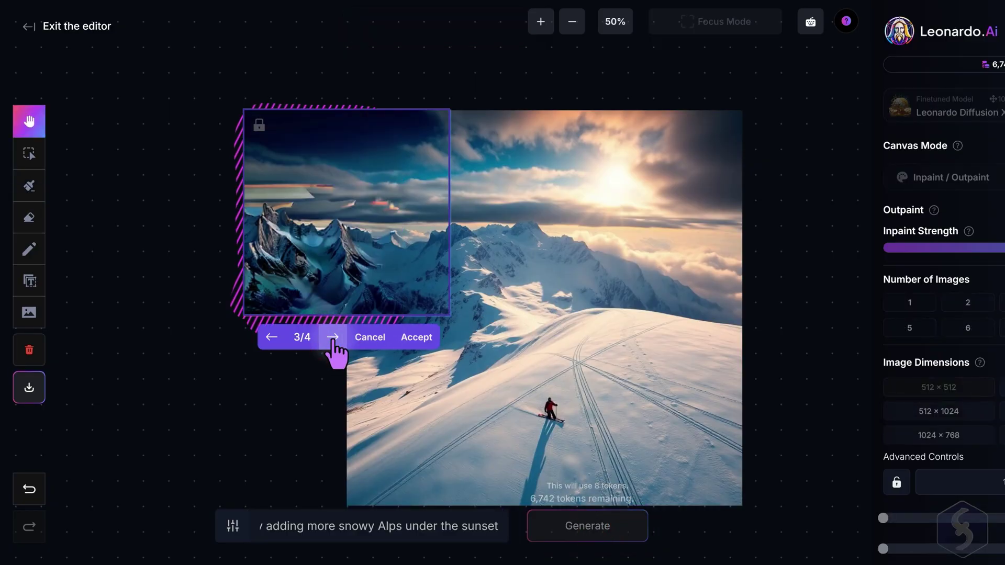
pyautogui.click(333, 338)
pyautogui.click(334, 338)
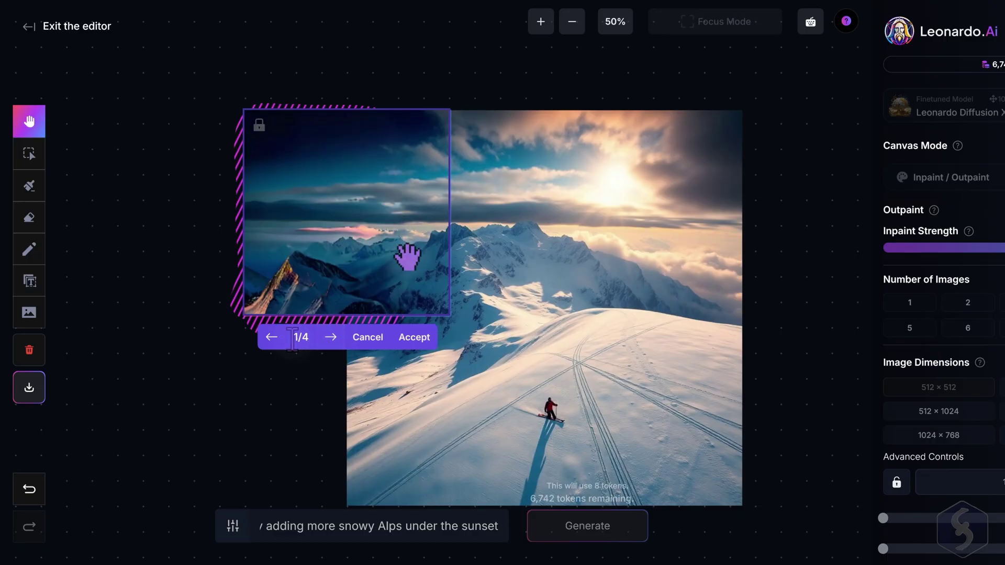
pyautogui.click(414, 338)
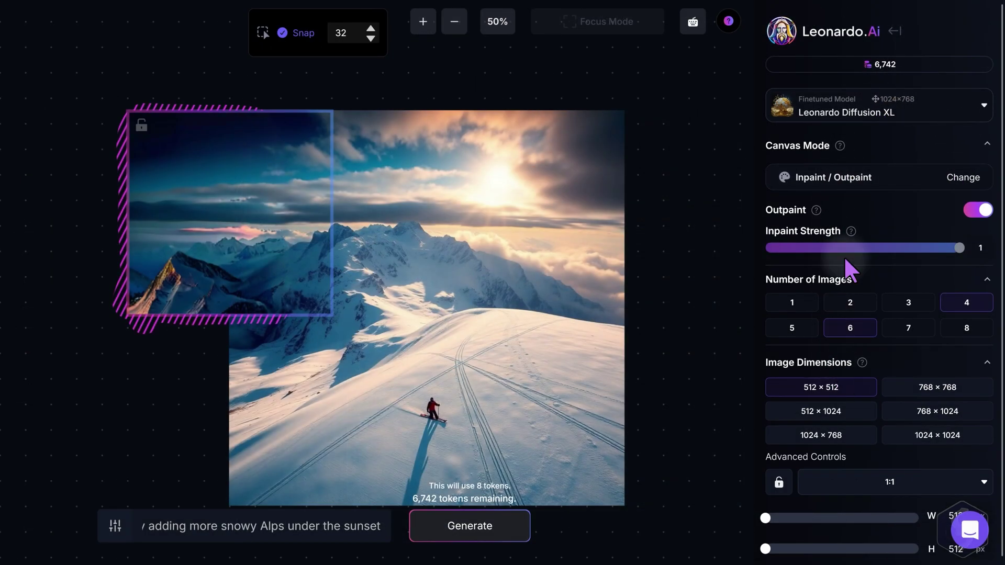
pyautogui.click(943, 106)
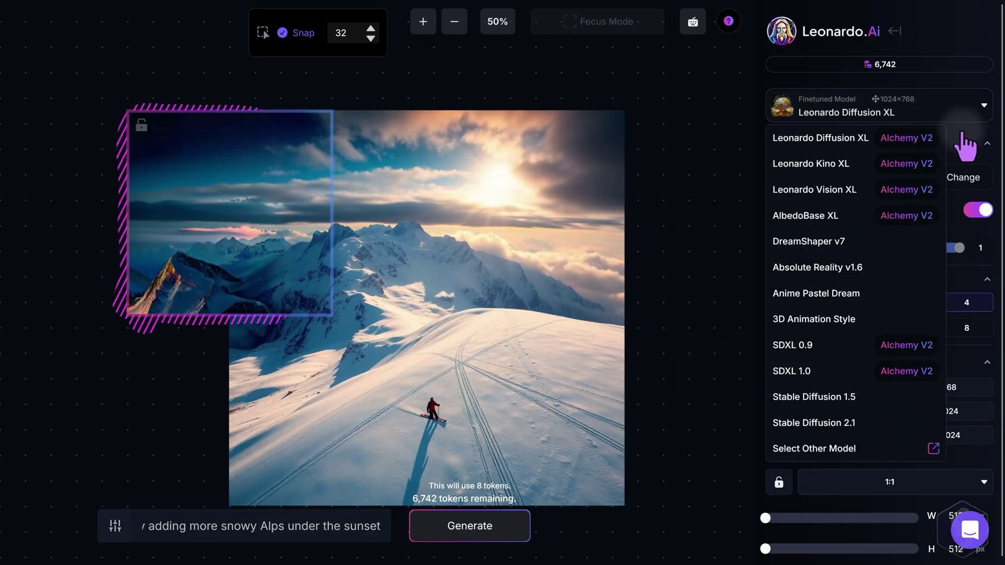
pyautogui.click(965, 118)
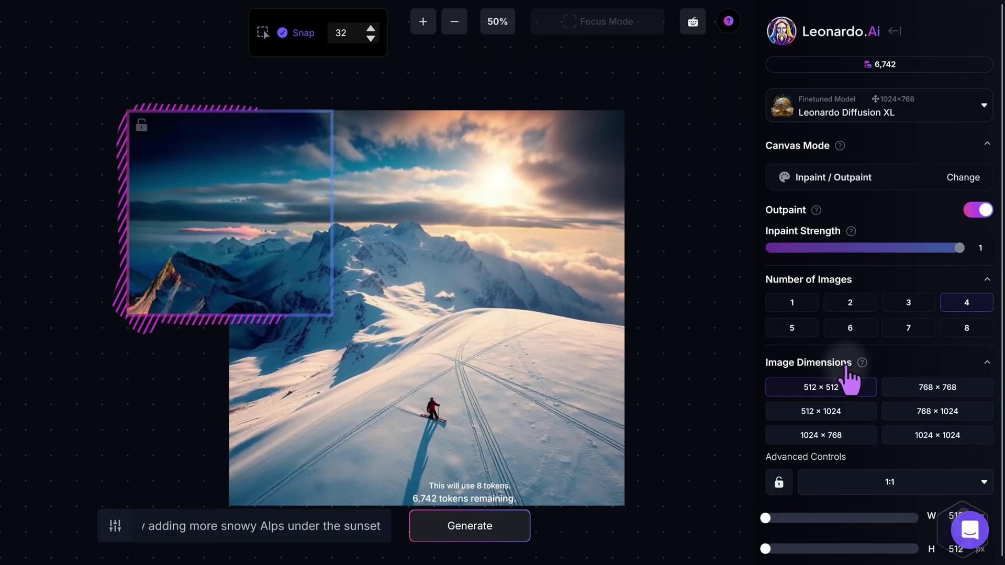
pyautogui.scroll(-2, 850, 381)
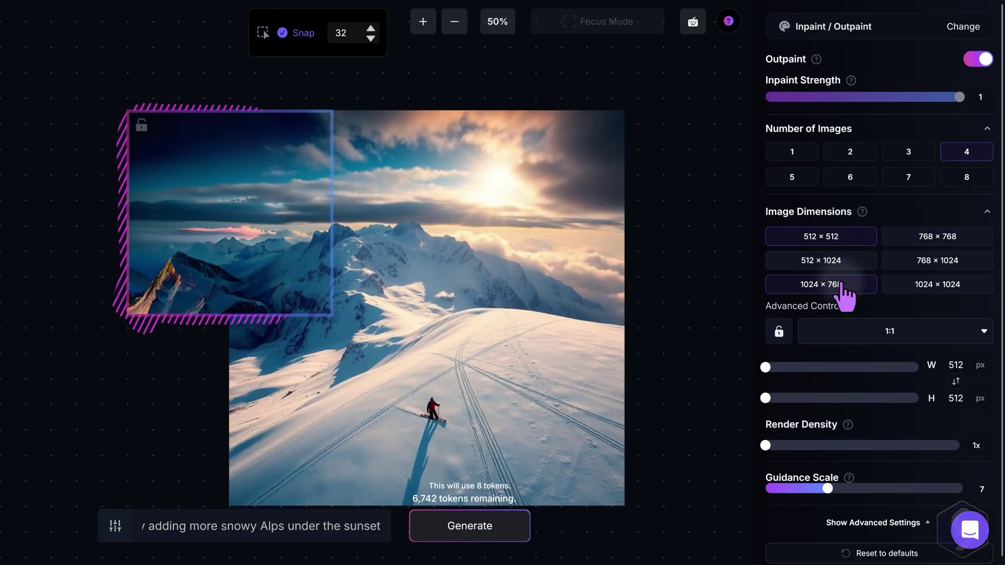
pyautogui.click(844, 288)
pyautogui.click(954, 284)
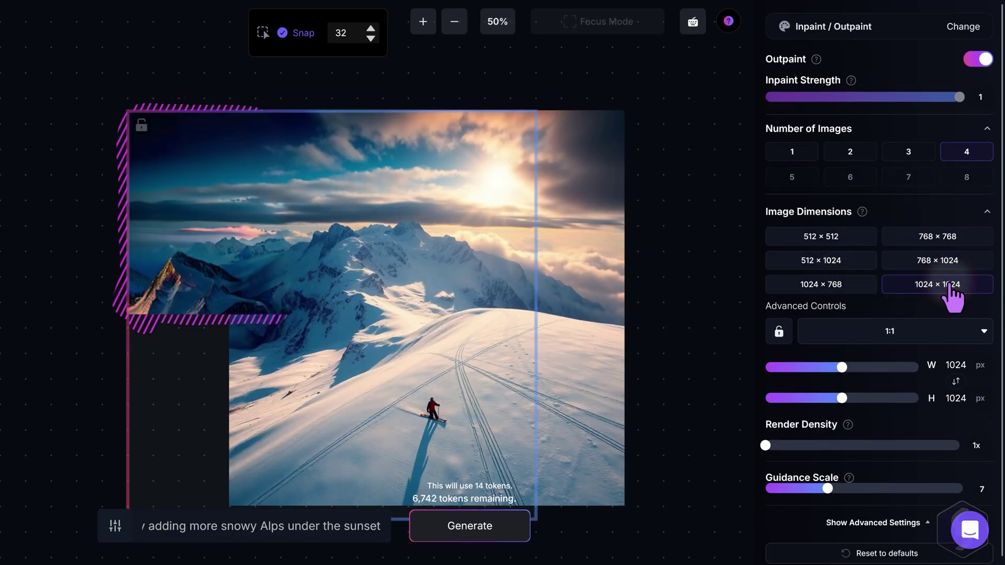
pyautogui.click(951, 261)
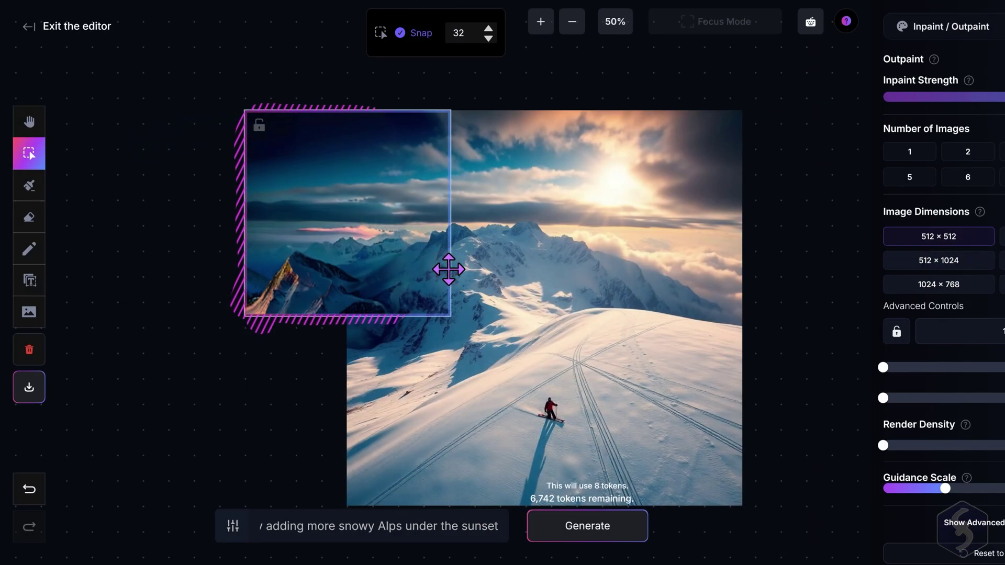
# - Frame the slope right of the skier, mask a snow patch and generate a tree there
pyautogui.moveTo(452, 279); pyautogui.dragTo(707, 393)
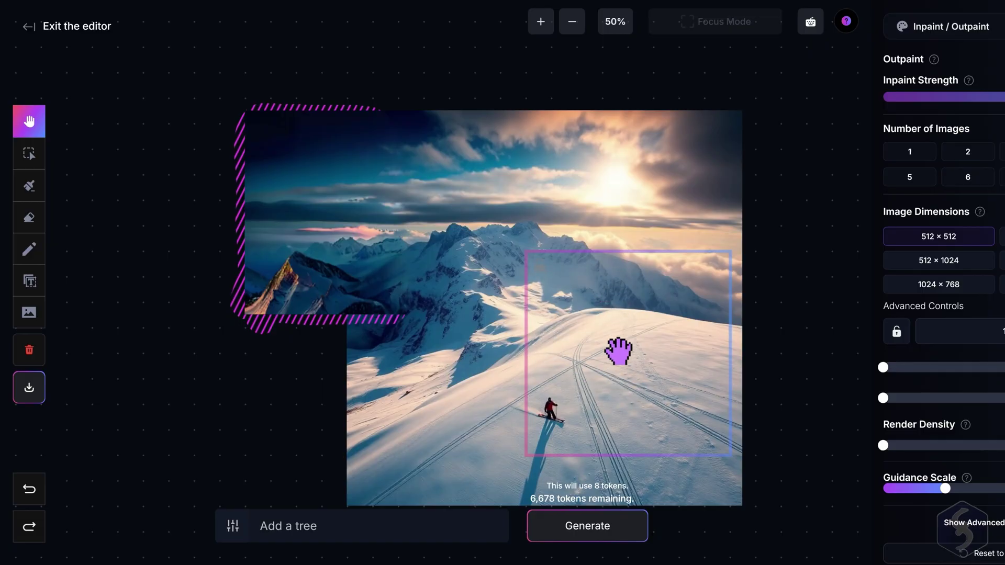
pyautogui.click(444, 527)
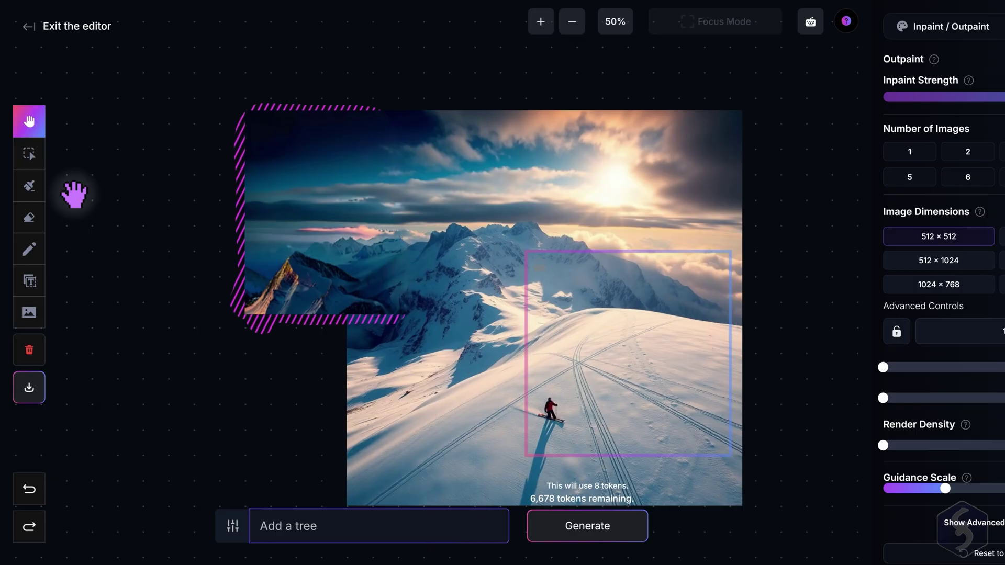
pyautogui.click(30, 186)
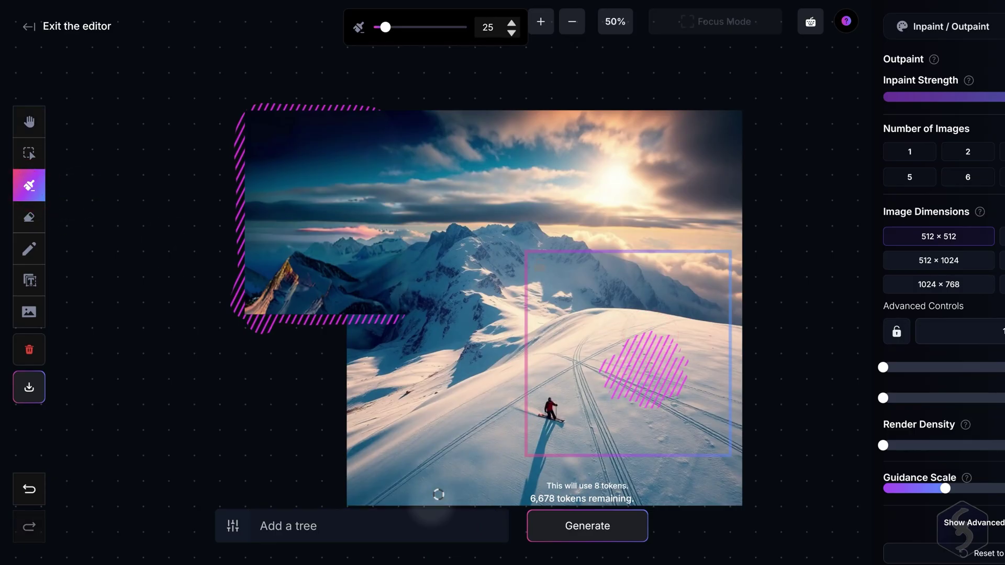
pyautogui.click(587, 527)
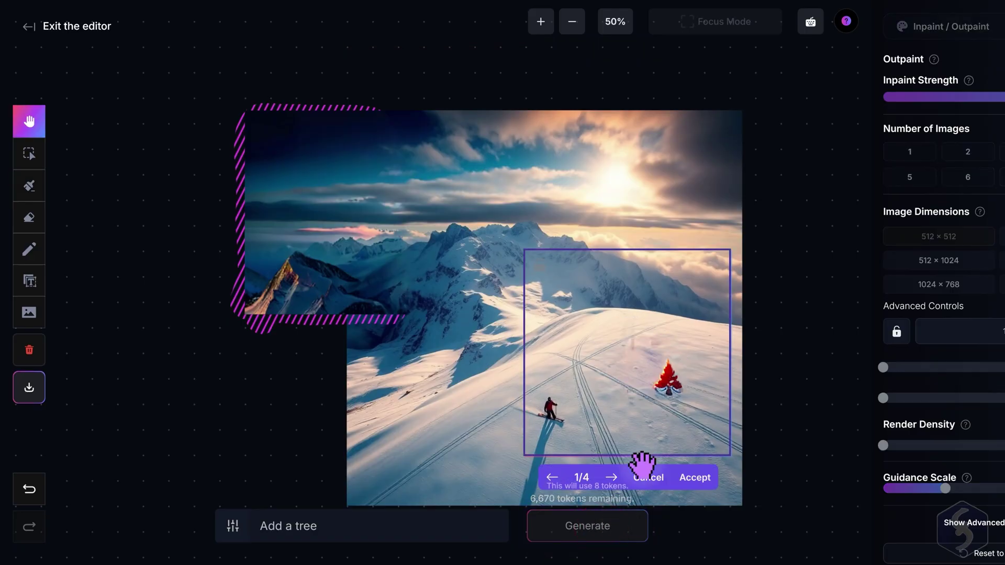
pyautogui.click(614, 478)
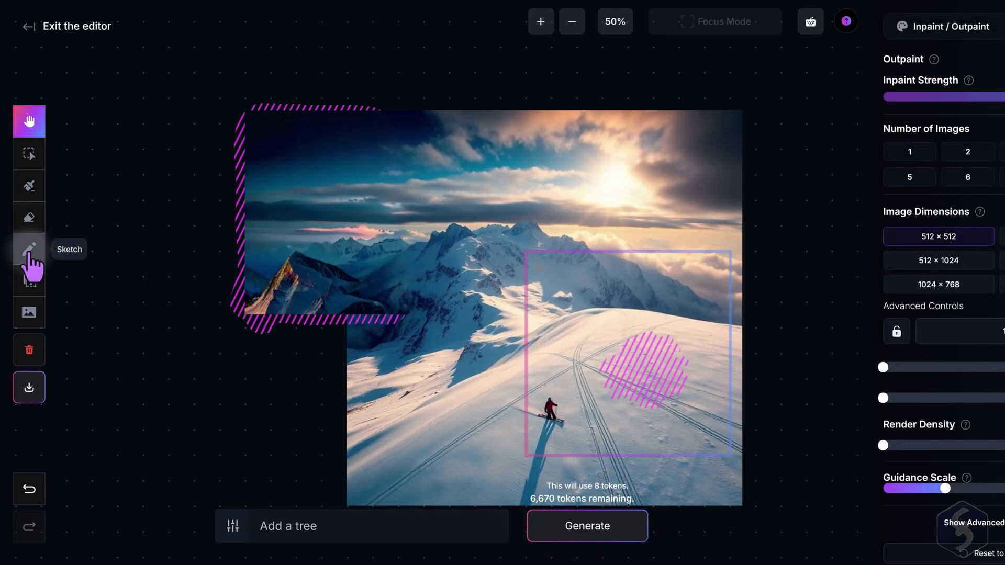
# - Sketch a tree shape in the mask, regenerate, and accept variant 4 of the tree
pyautogui.click(30, 249)
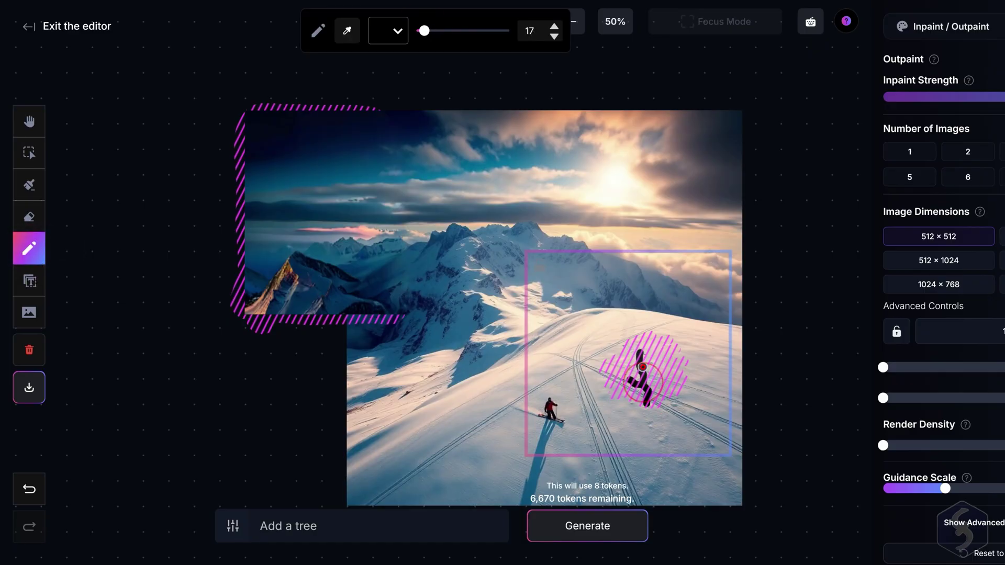
pyautogui.moveTo(629, 365); pyautogui.dragTo(644, 377)
pyautogui.click(597, 526)
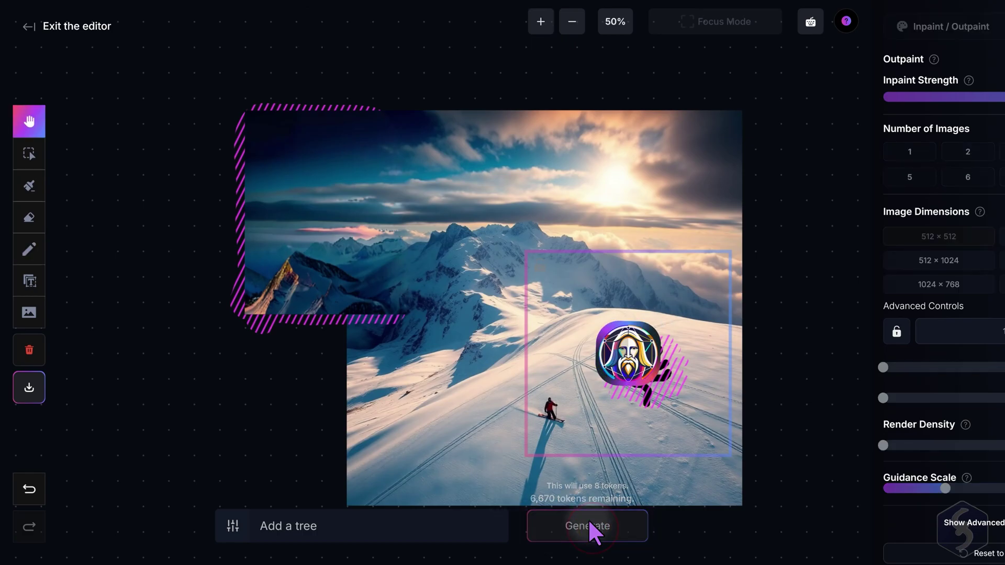
pyautogui.click(609, 478)
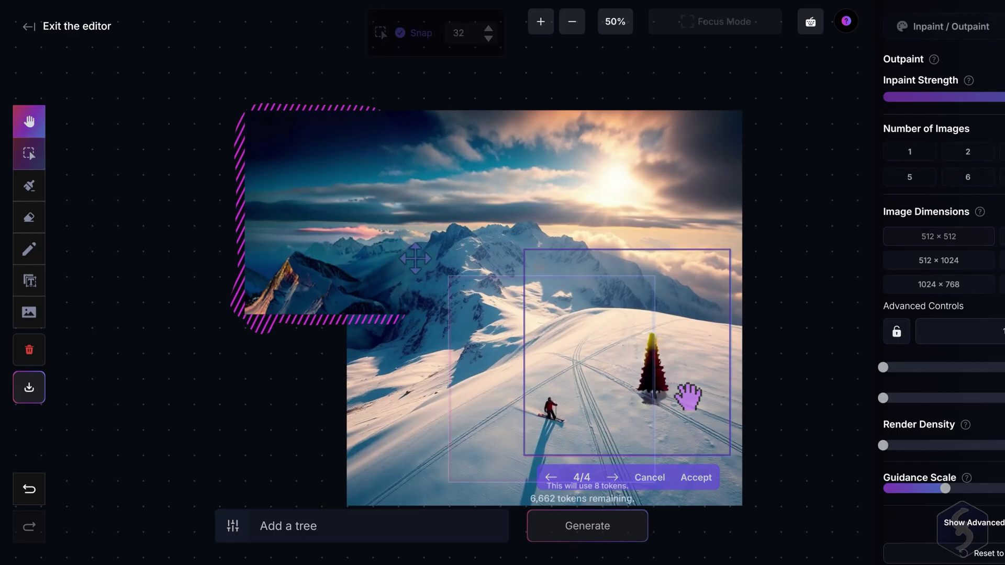
pyautogui.click(696, 478)
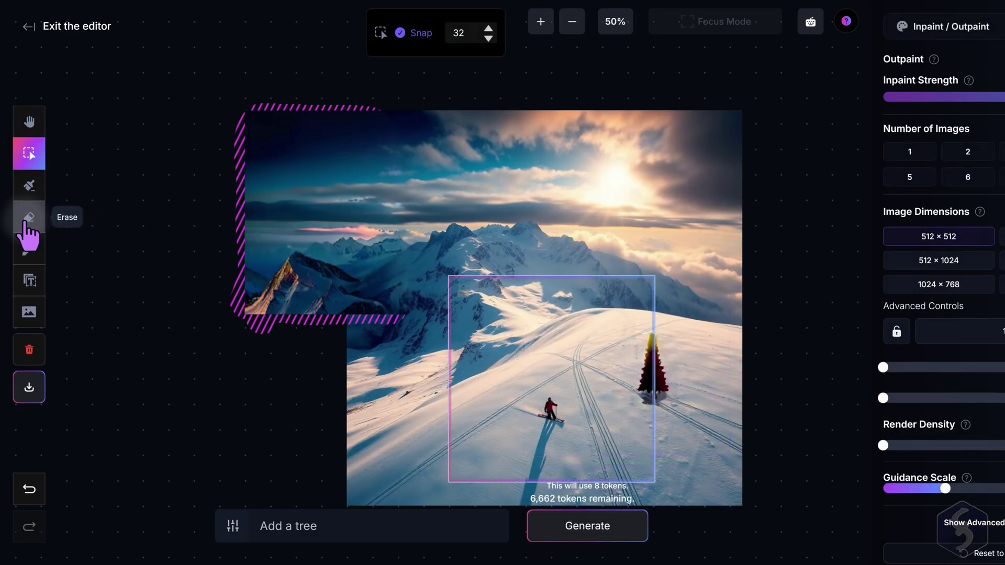
# - Erase the skier, then mask the hole and generate plain snow with ski tracks to fill it
pyautogui.click(30, 220)
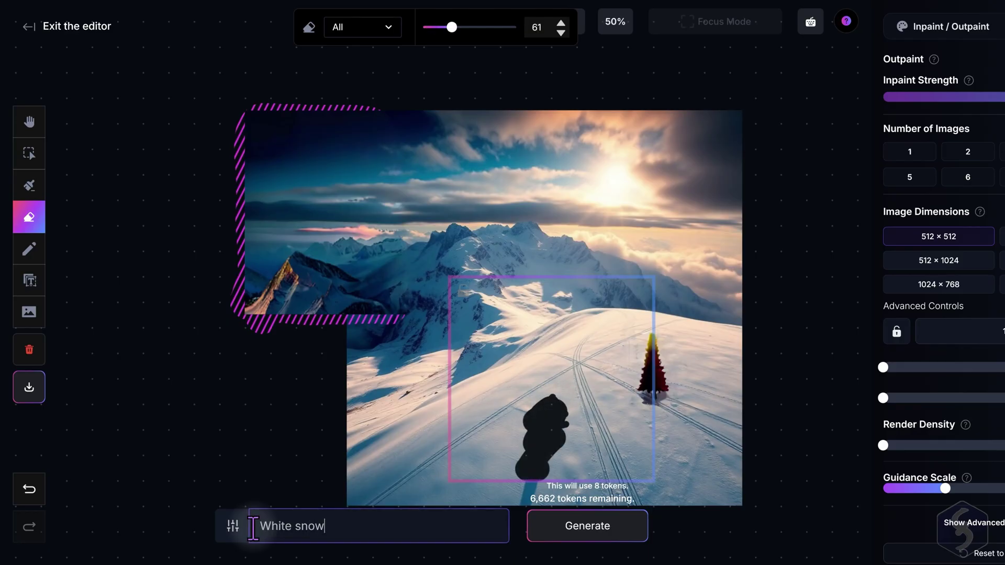
pyautogui.click(611, 541)
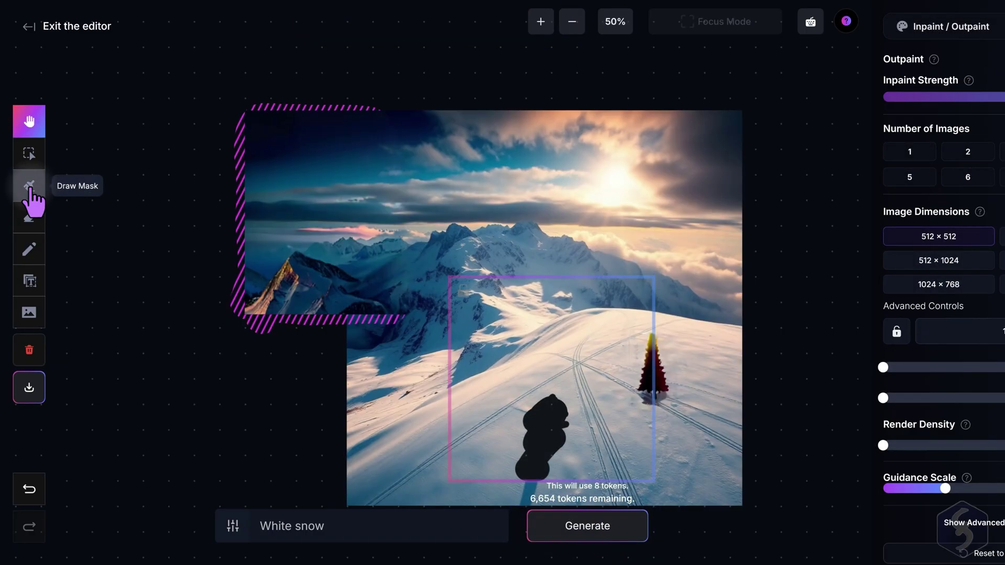
pyautogui.click(29, 186)
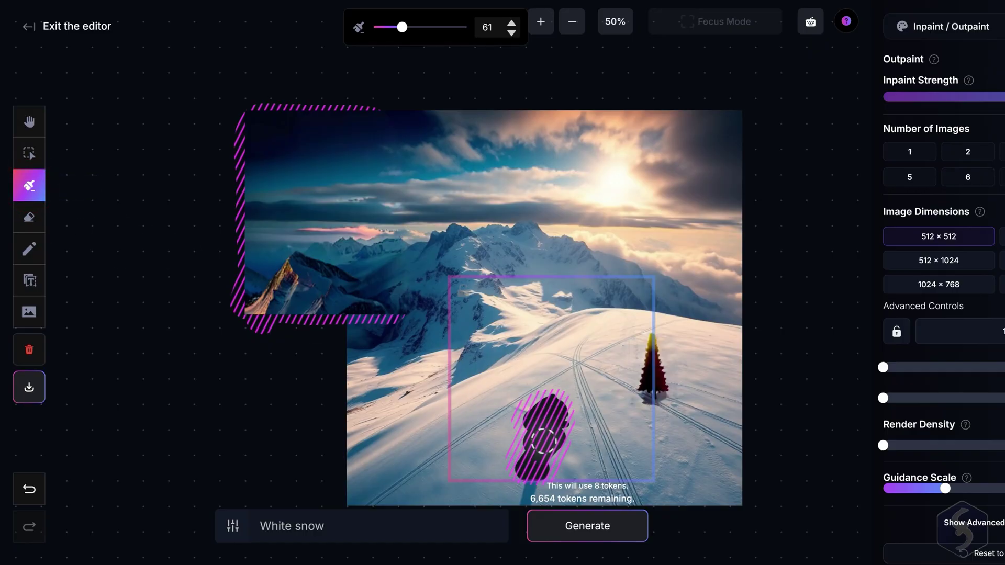
pyautogui.click(600, 537)
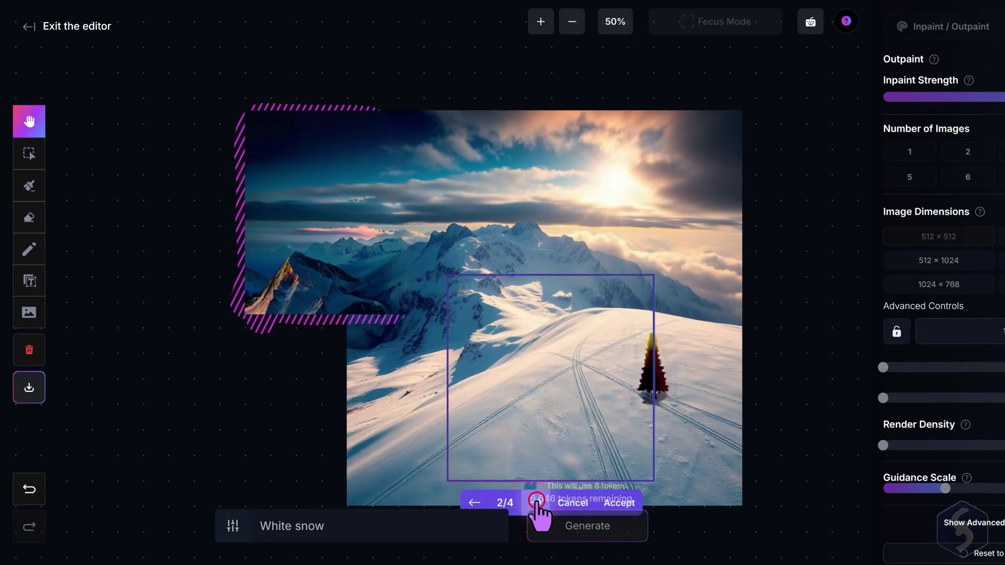
pyautogui.click(537, 503)
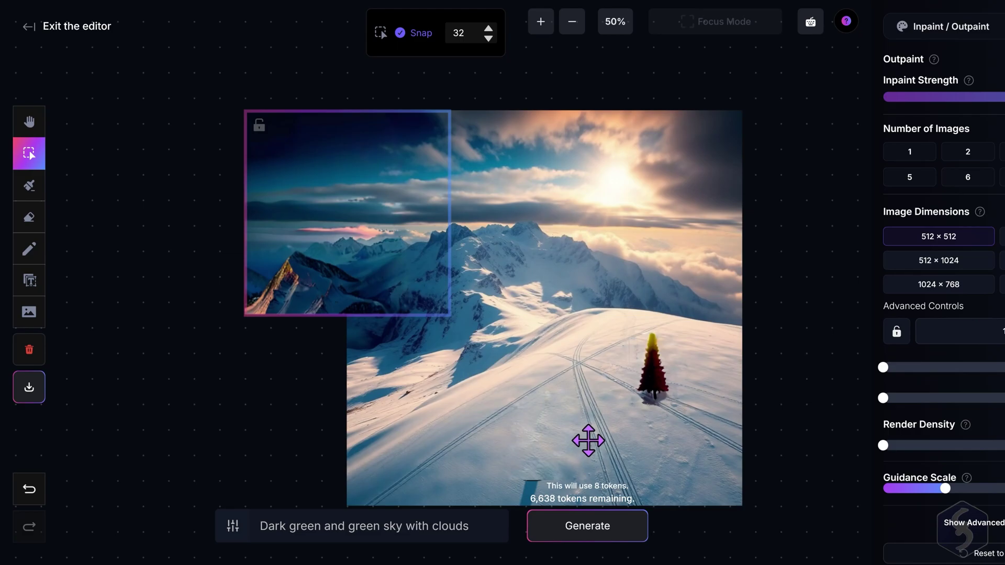
# - Drag snow and sky tiles leftward with Select, then undo, leaving the frame moved left
pyautogui.click(588, 441)
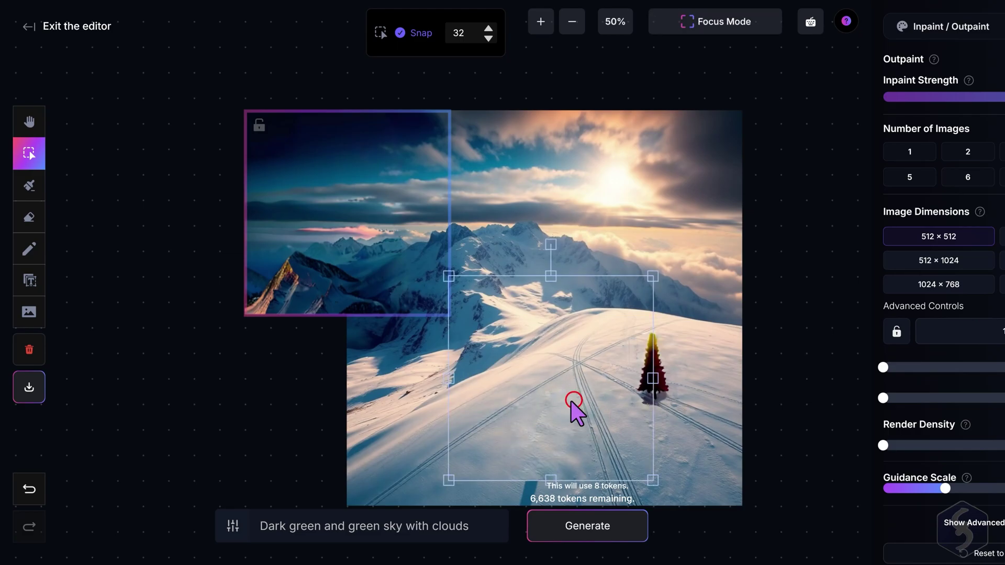
pyautogui.moveTo(570, 401); pyautogui.dragTo(381, 399)
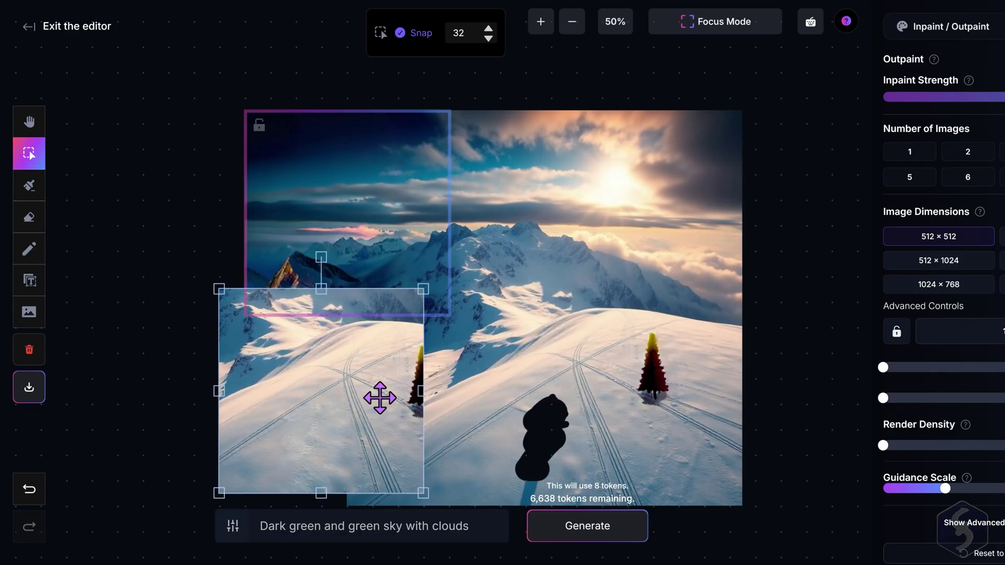
pyautogui.click(393, 222)
pyautogui.moveTo(392, 222); pyautogui.dragTo(313, 221)
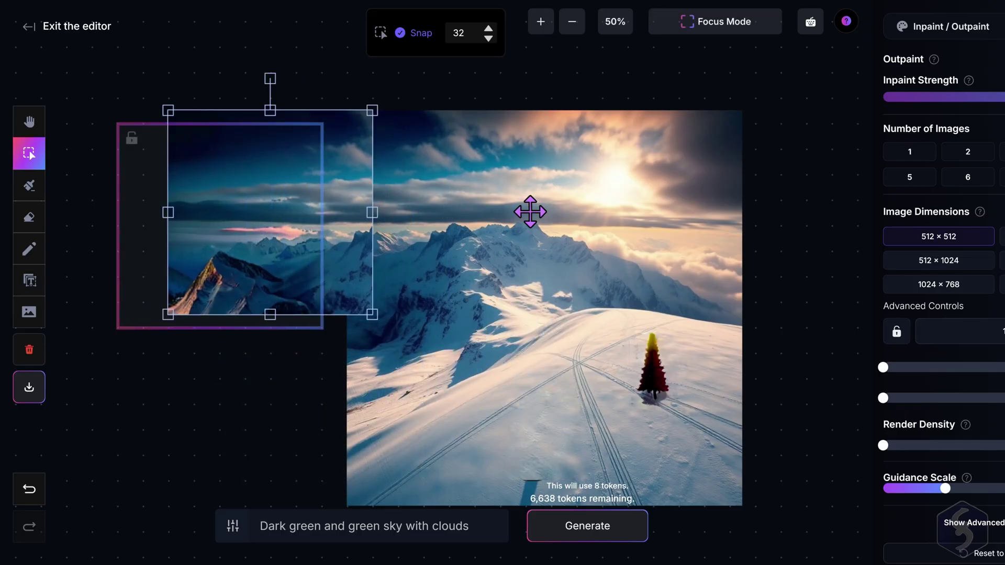
pyautogui.hotkey('ctrl', 'z')
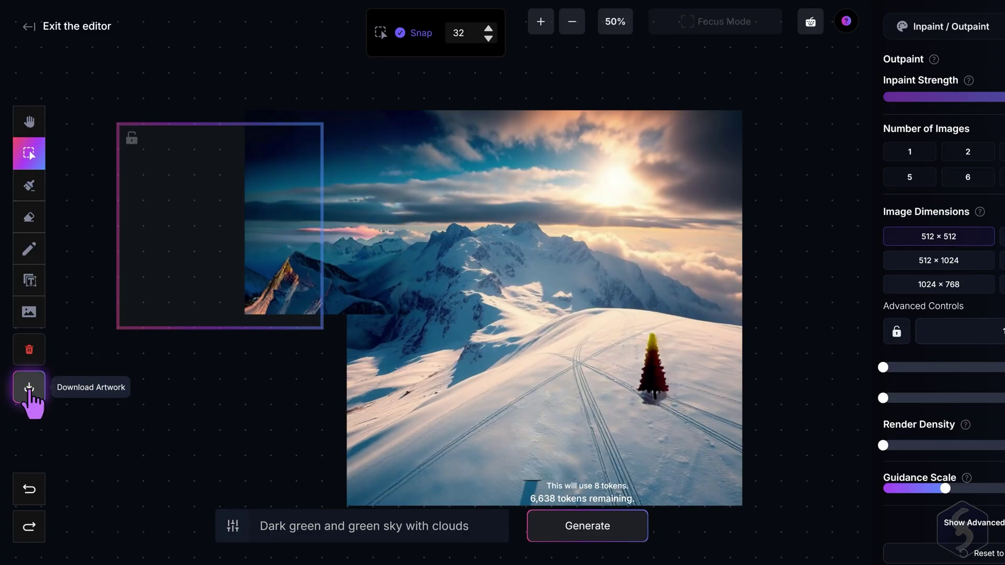
# - Download the finished canvas artwork as artwork(1).png
pyautogui.click(29, 387)
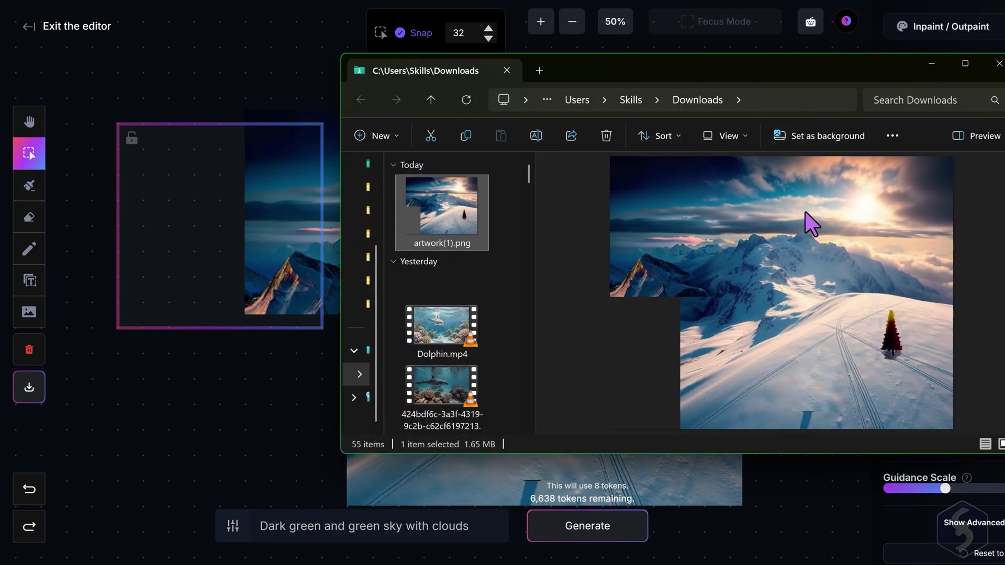